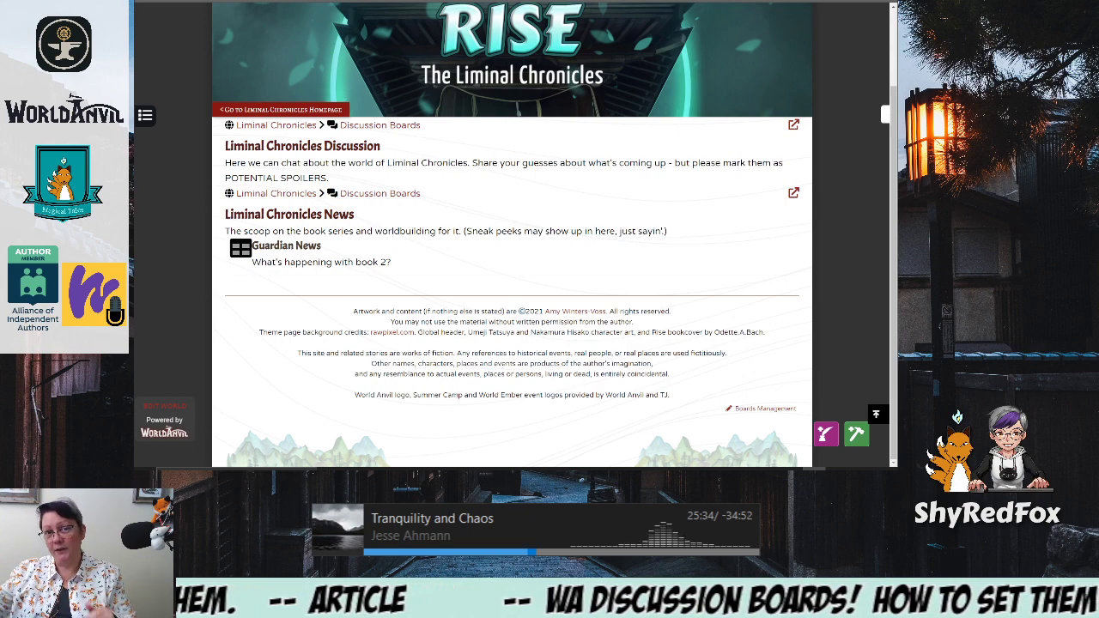
Switch to the discussion boards management page and review the settings of the Liminal Chronicles Discussion board
{"action": "key", "text": "ctrl+Tab"}
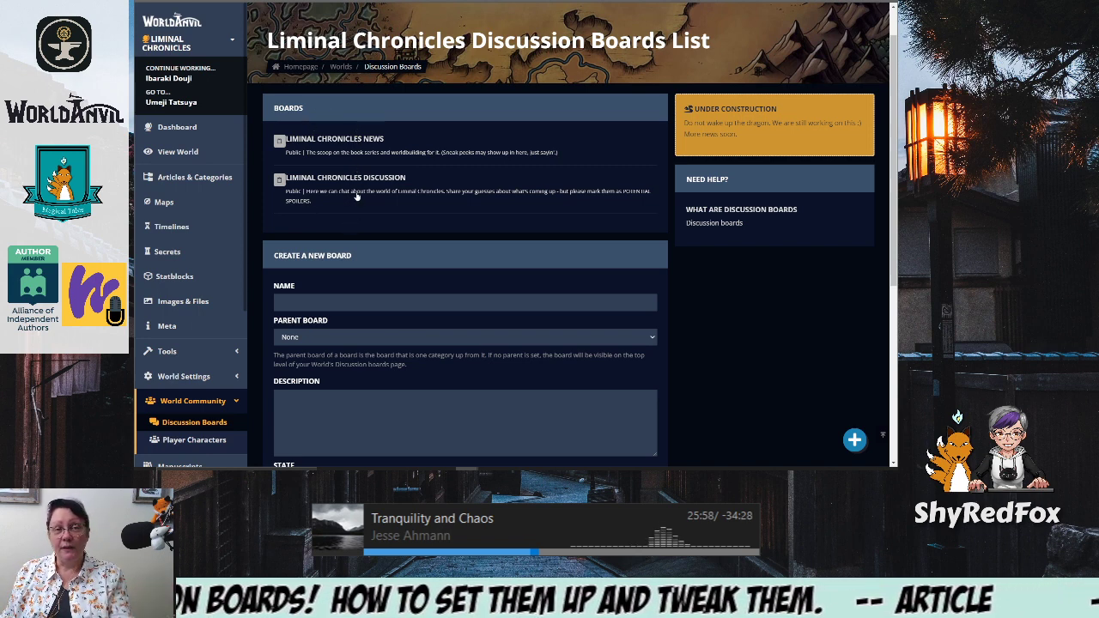
{"action": "scroll", "coordinate": [360, 197], "scroll_direction": "down", "scroll_amount": 1}
{"action": "scroll", "coordinate": [497, 189], "scroll_direction": "down", "scroll_amount": 3}
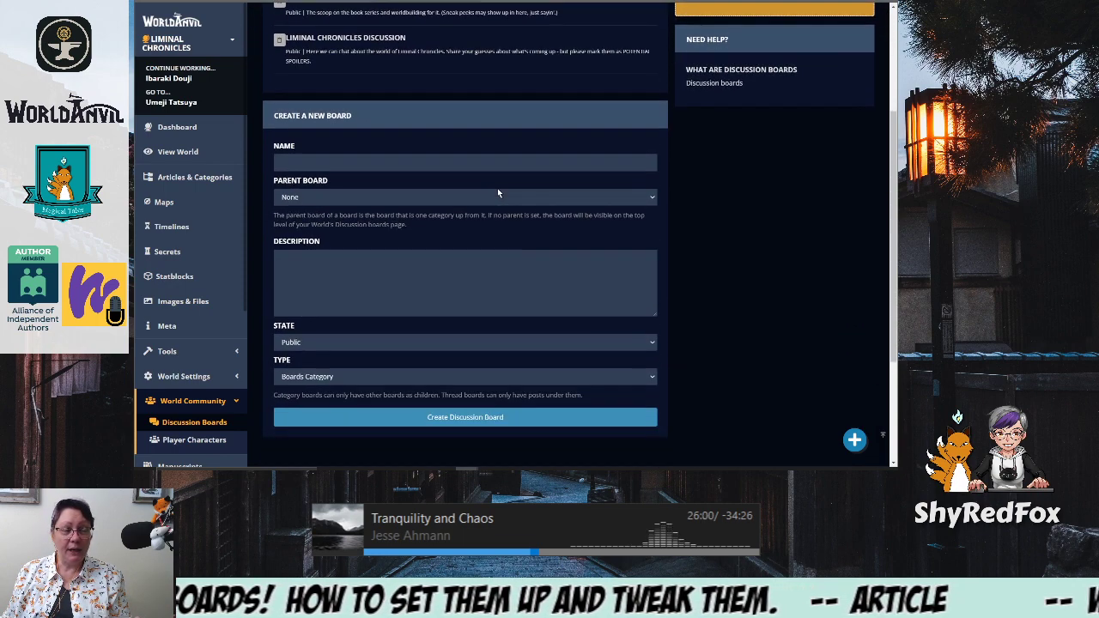
{"action": "scroll", "coordinate": [628, 279], "scroll_direction": "down", "scroll_amount": 1}
{"action": "scroll", "coordinate": [798, 301], "scroll_direction": "up", "scroll_amount": 2}
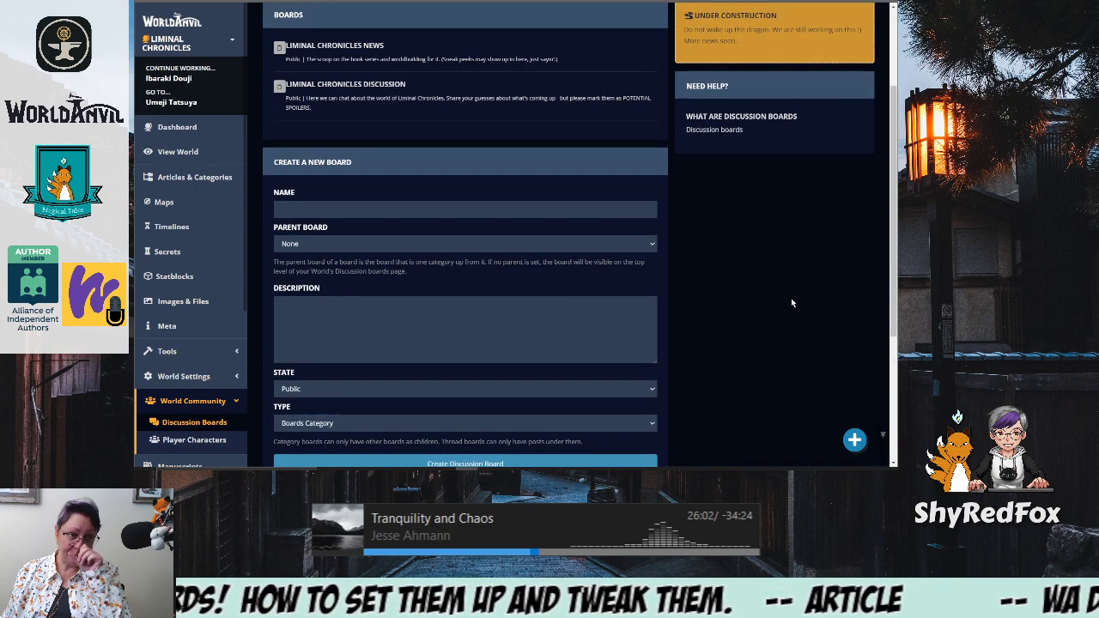
{"action": "left_click", "coordinate": [360, 88]}
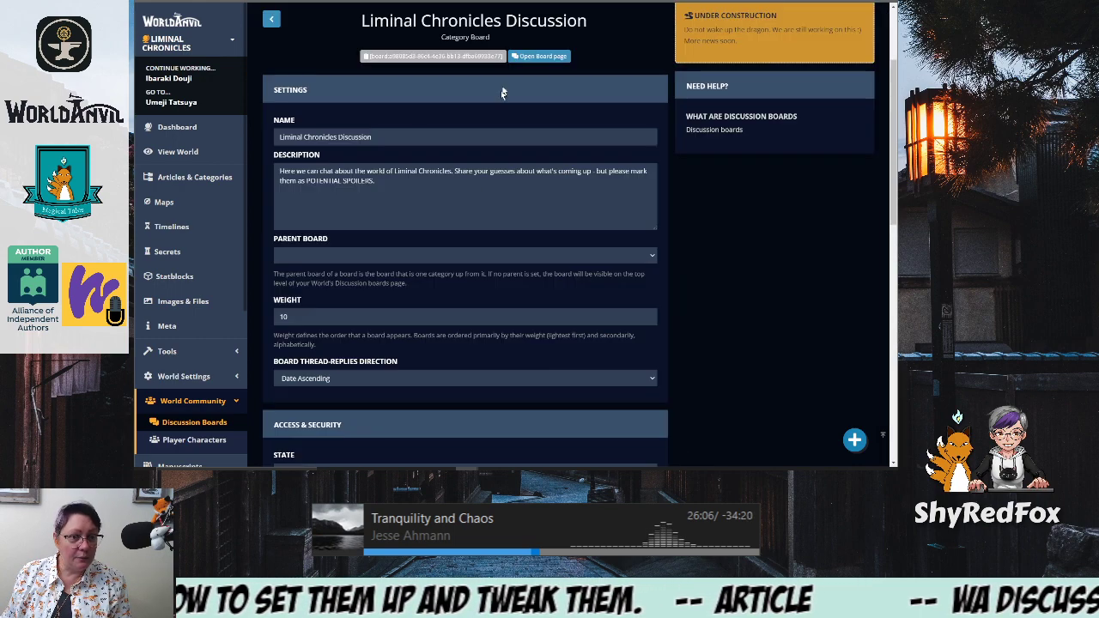
{"action": "scroll", "coordinate": [556, 228], "scroll_direction": "down", "scroll_amount": 3}
{"action": "scroll", "coordinate": [555, 228], "scroll_direction": "up", "scroll_amount": 4}
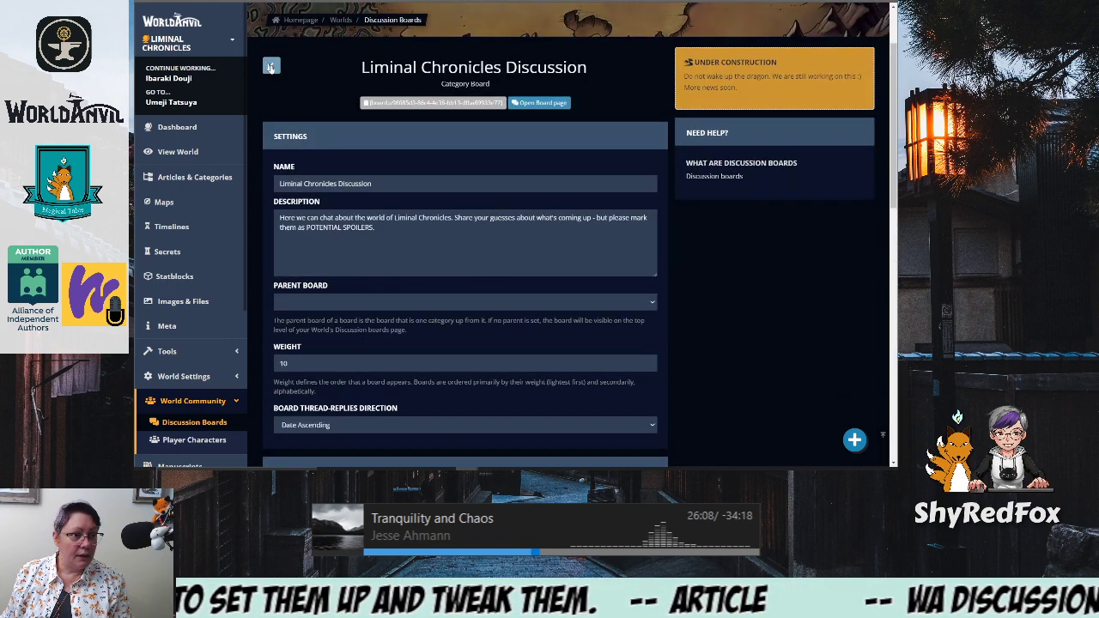
{"action": "left_click", "coordinate": [273, 69]}
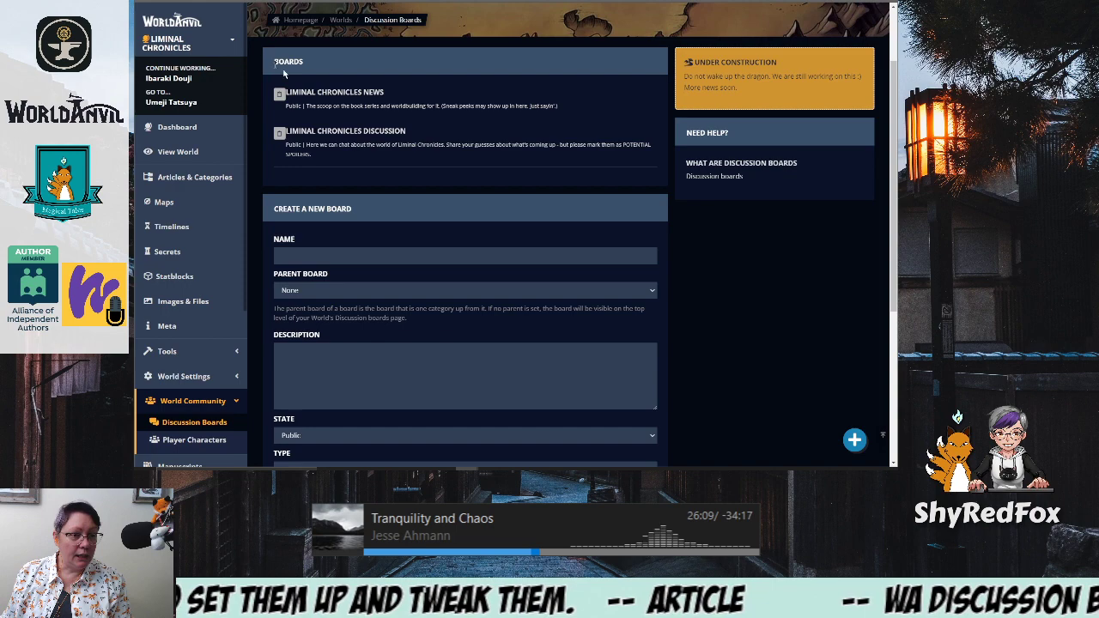
Review the Liminal Chronicles News board, return to the boards list and look over the new board form
{"action": "left_click", "coordinate": [341, 94]}
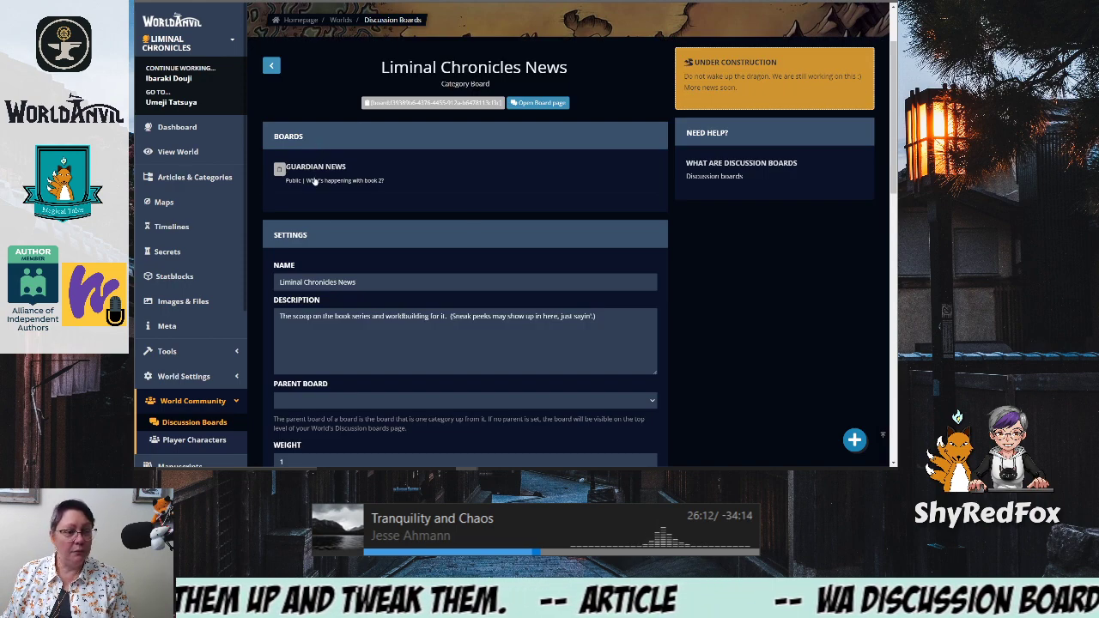
{"action": "left_click", "coordinate": [271, 67]}
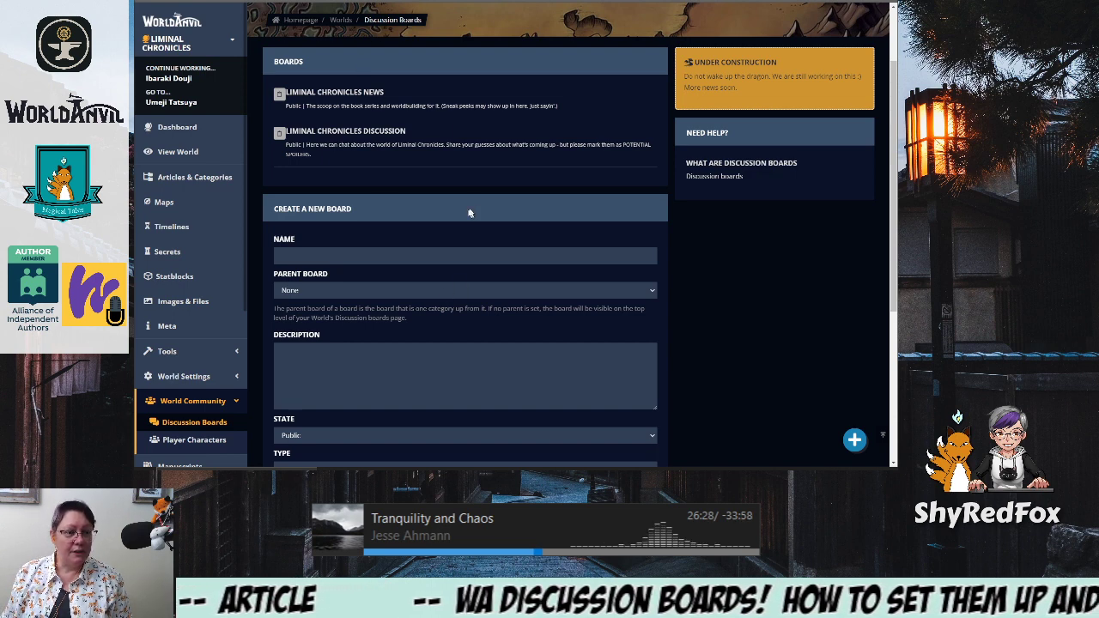
{"action": "scroll", "coordinate": [410, 242], "scroll_direction": "down", "scroll_amount": 1}
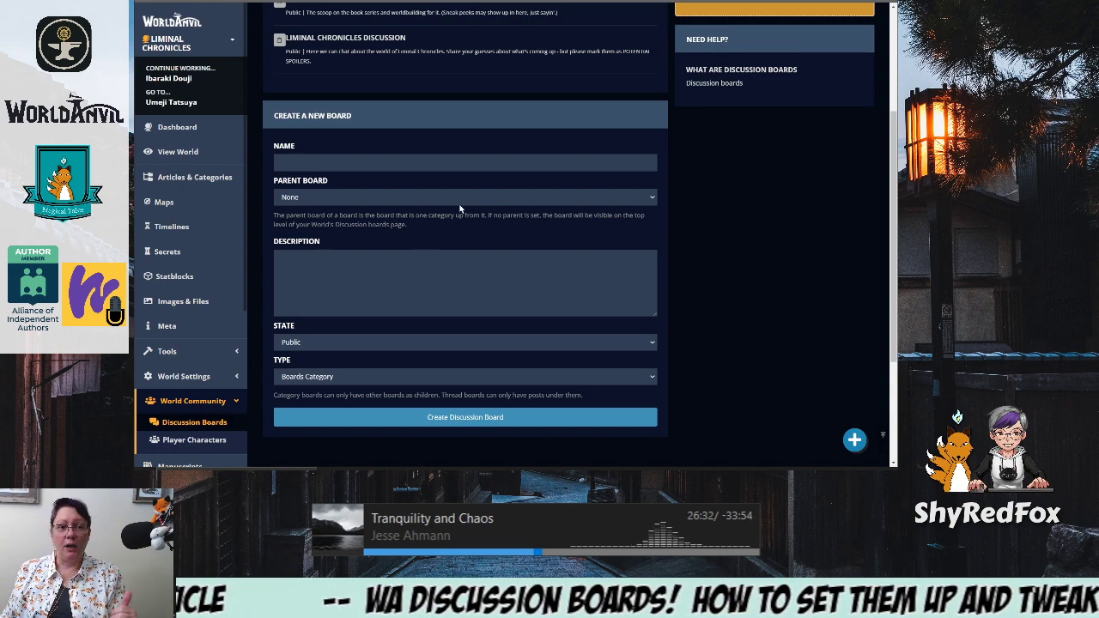
{"action": "scroll", "coordinate": [458, 209], "scroll_direction": "up", "scroll_amount": 2}
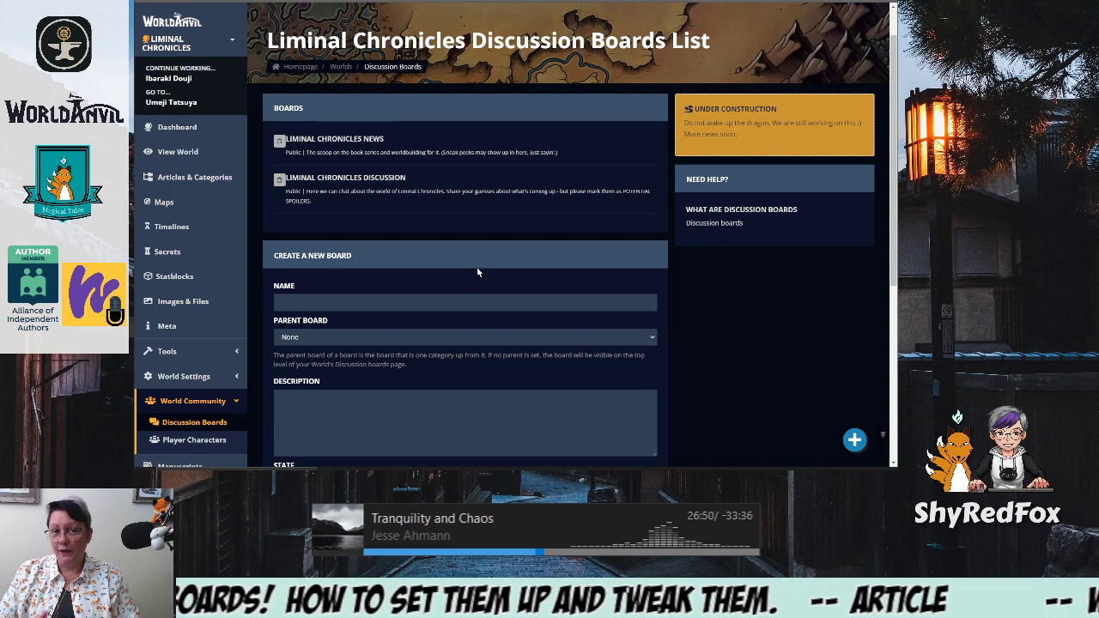
Name the new board "Beta readers call" and set its parent board to Liminal Chronicles News
{"action": "scroll", "coordinate": [478, 270], "scroll_direction": "down", "scroll_amount": 1}
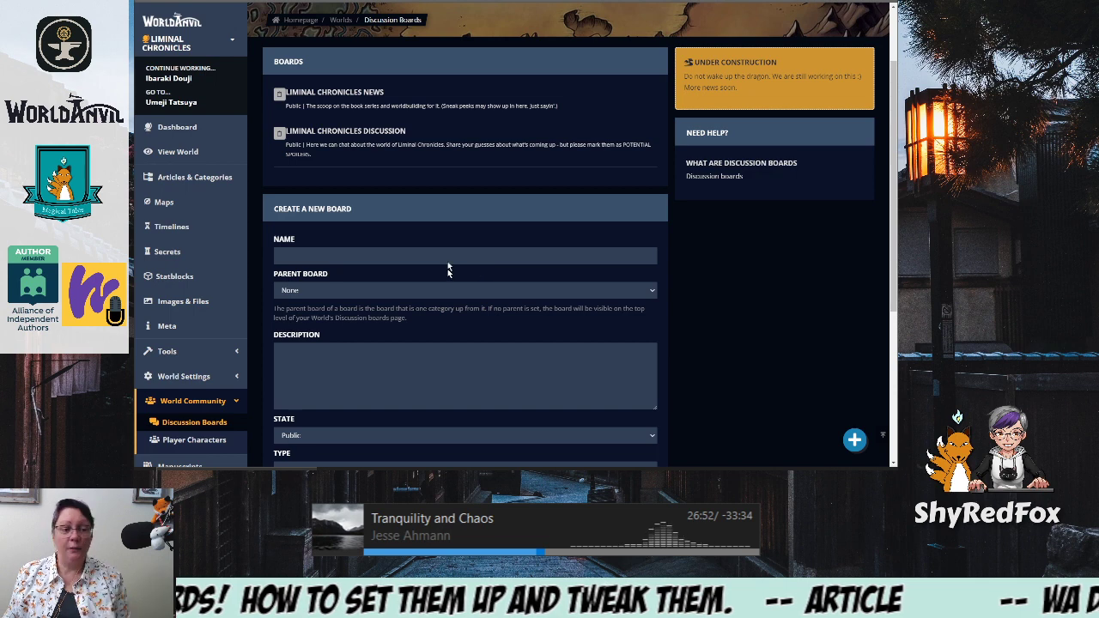
{"action": "left_click", "coordinate": [422, 255]}
{"action": "type", "text": "Beta readers call"}
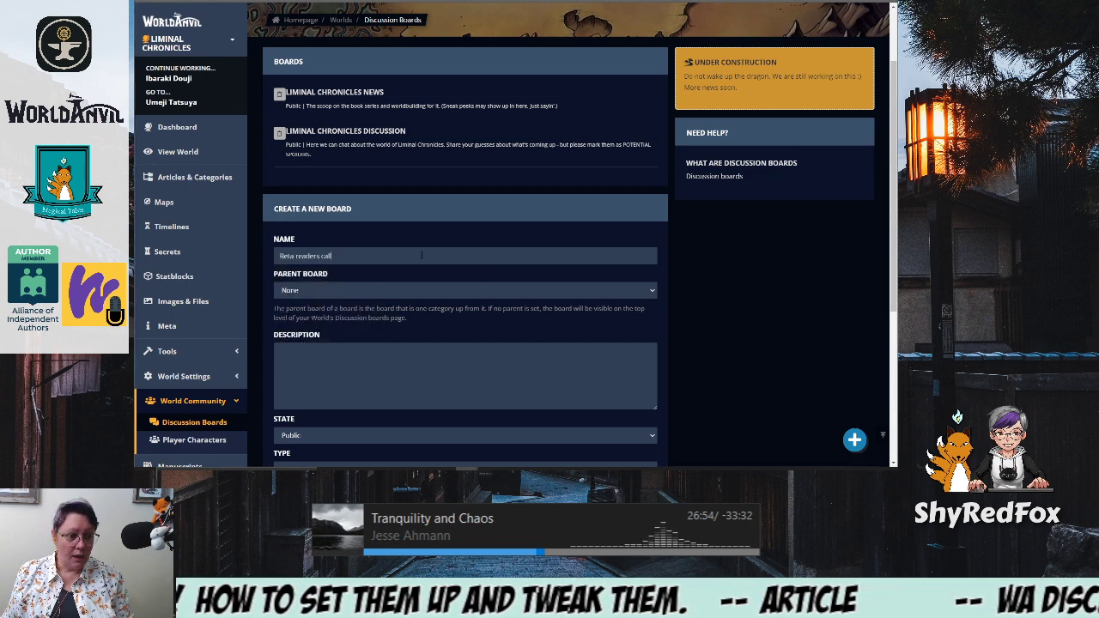
{"action": "scroll", "coordinate": [361, 242], "scroll_direction": "down", "scroll_amount": 2}
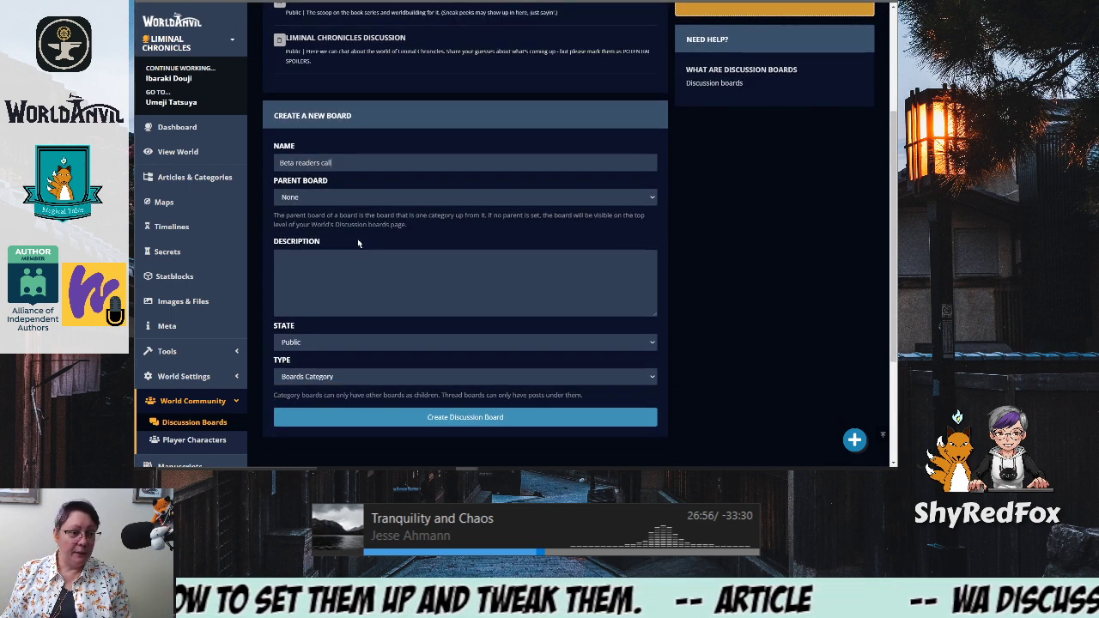
{"action": "left_click", "coordinate": [328, 199]}
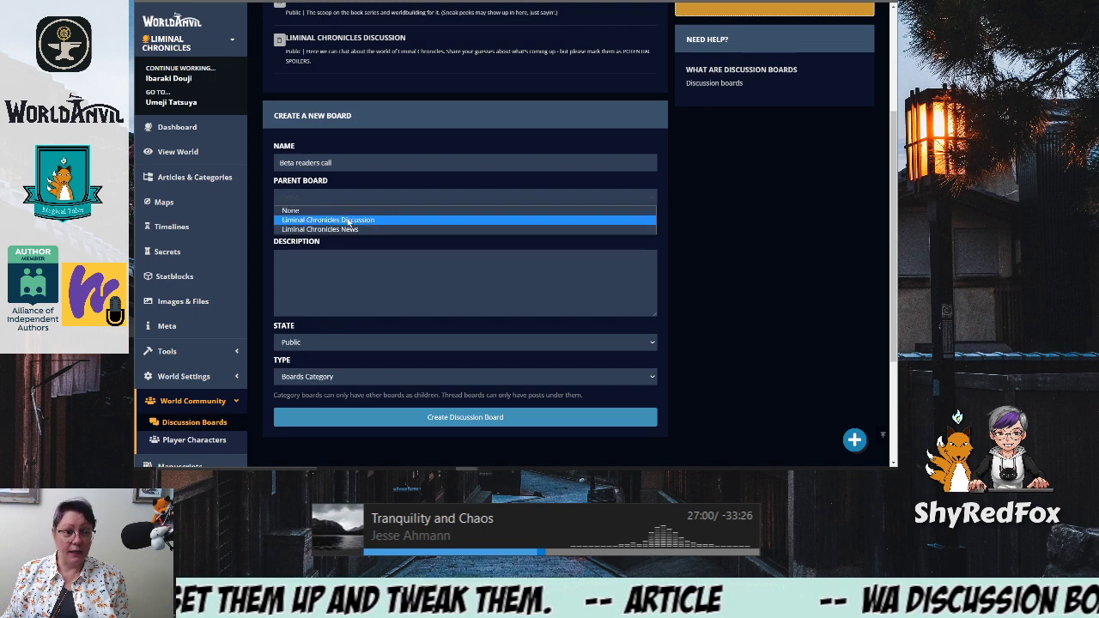
{"action": "left_click", "coordinate": [345, 229]}
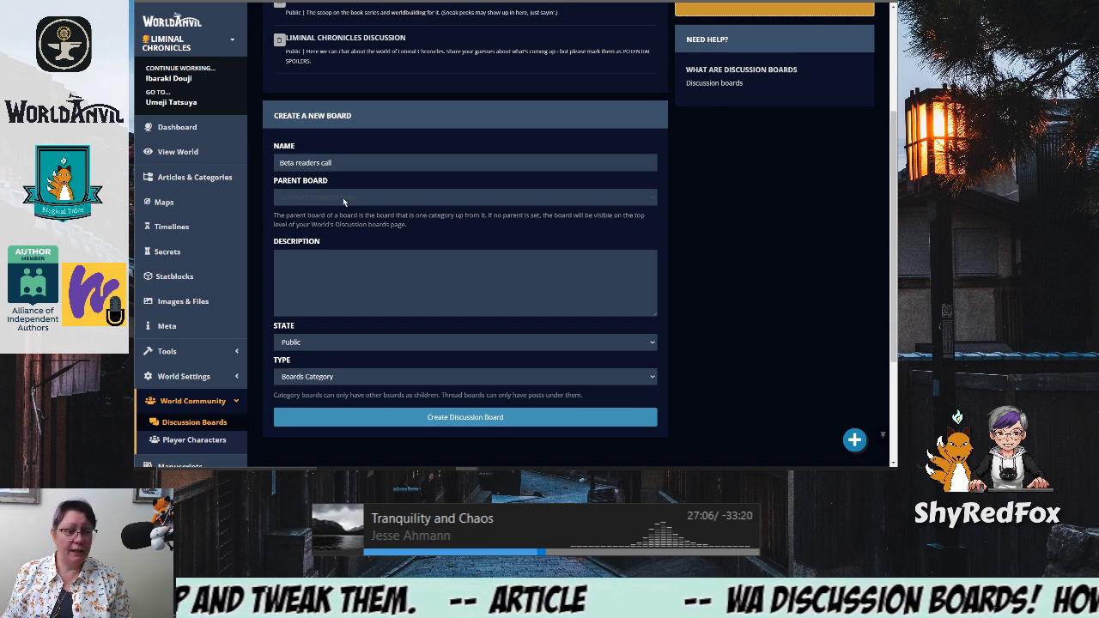
Give the new board the description "We have a few slots open!"
{"action": "left_click", "coordinate": [310, 276]}
{"action": "type", "text": "We have"}
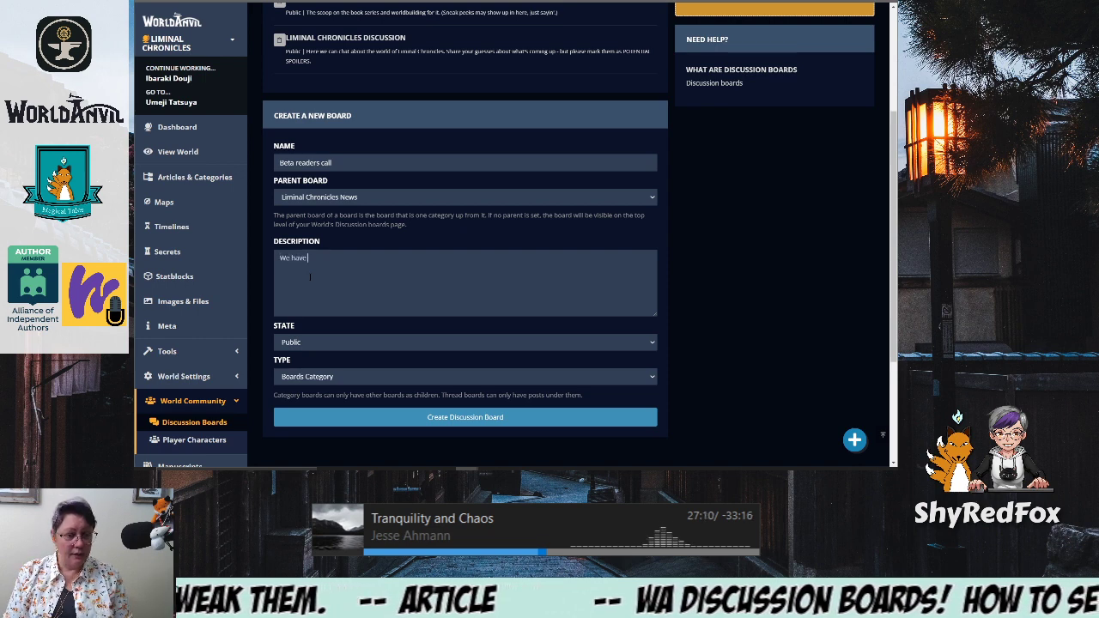
{"action": "type", "text": " a few slots o"}
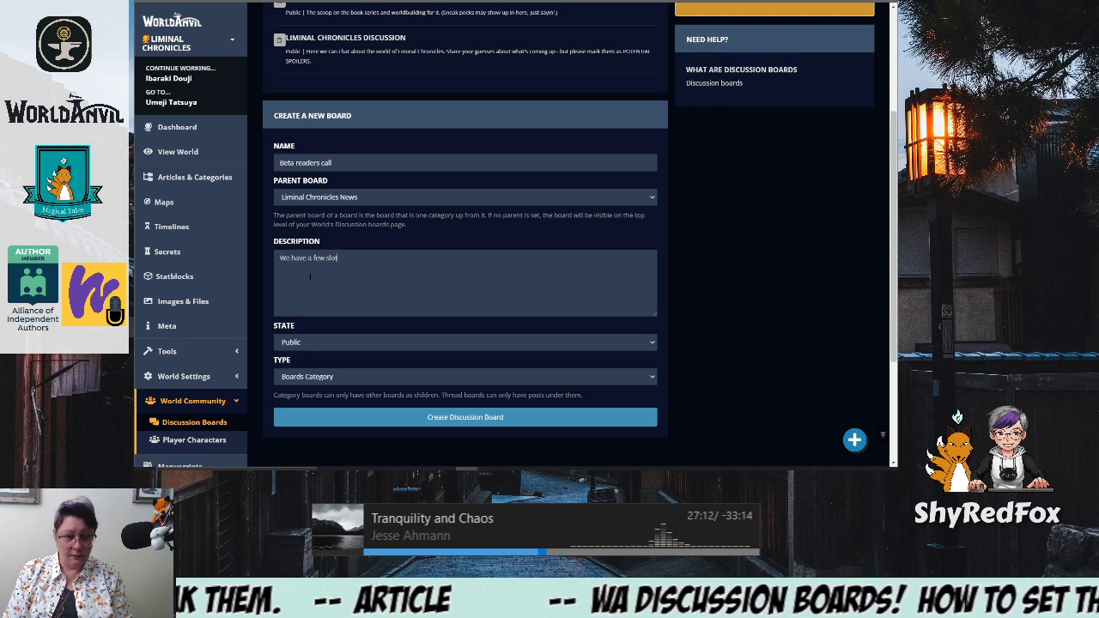
{"action": "type", "text": "pen"}
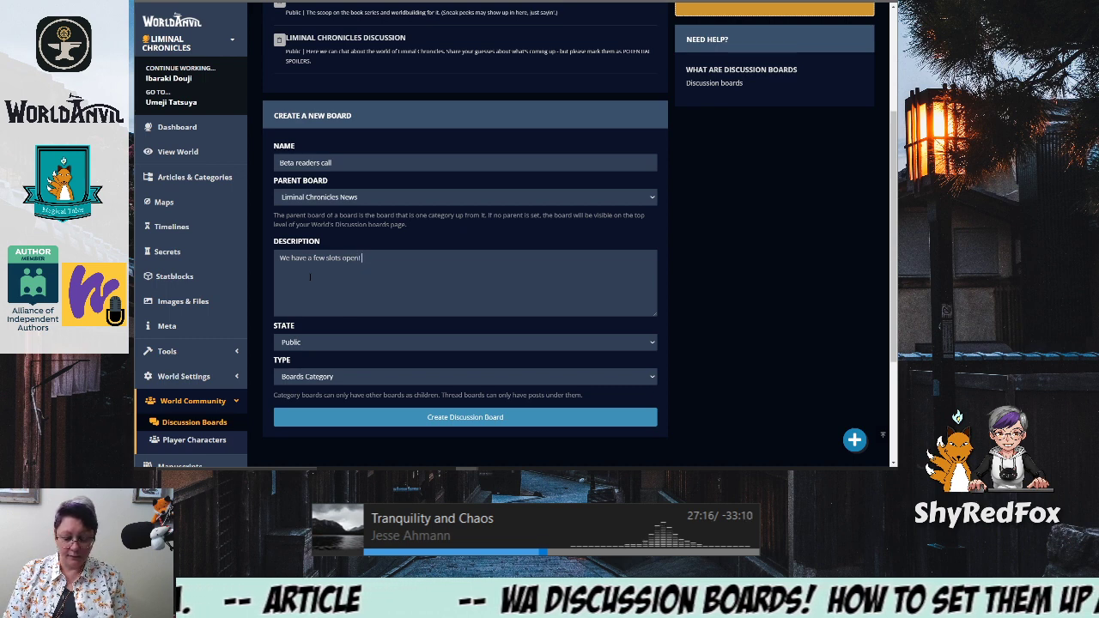
Keep the new board's state as Public, set its type to Thread, and create the discussion board
{"action": "scroll", "coordinate": [310, 277], "scroll_direction": "down", "scroll_amount": 3}
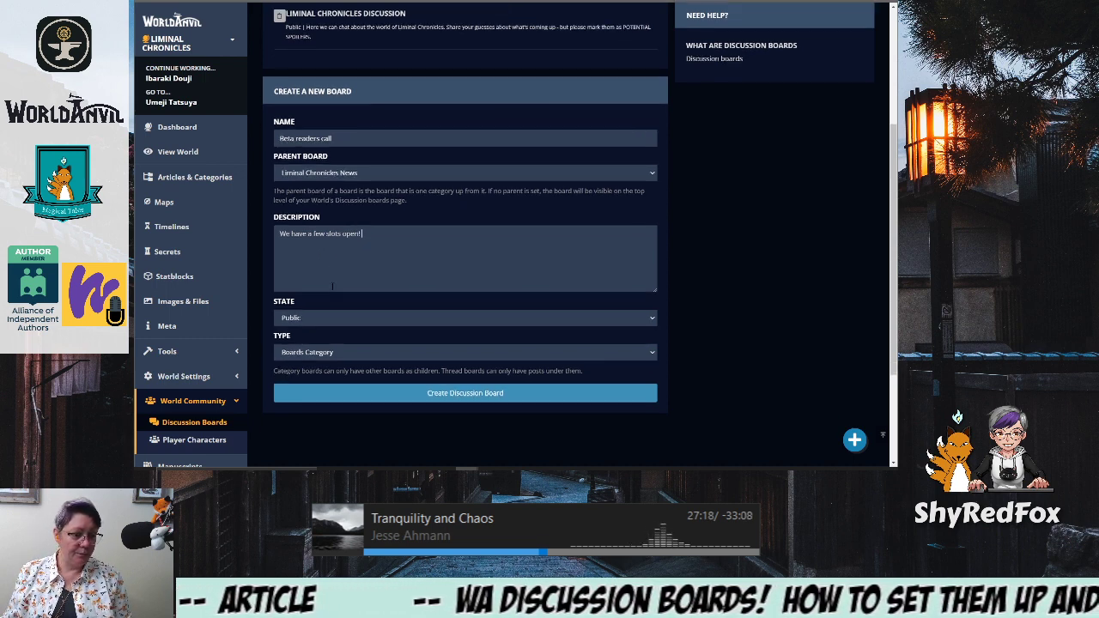
{"action": "left_click", "coordinate": [314, 201]}
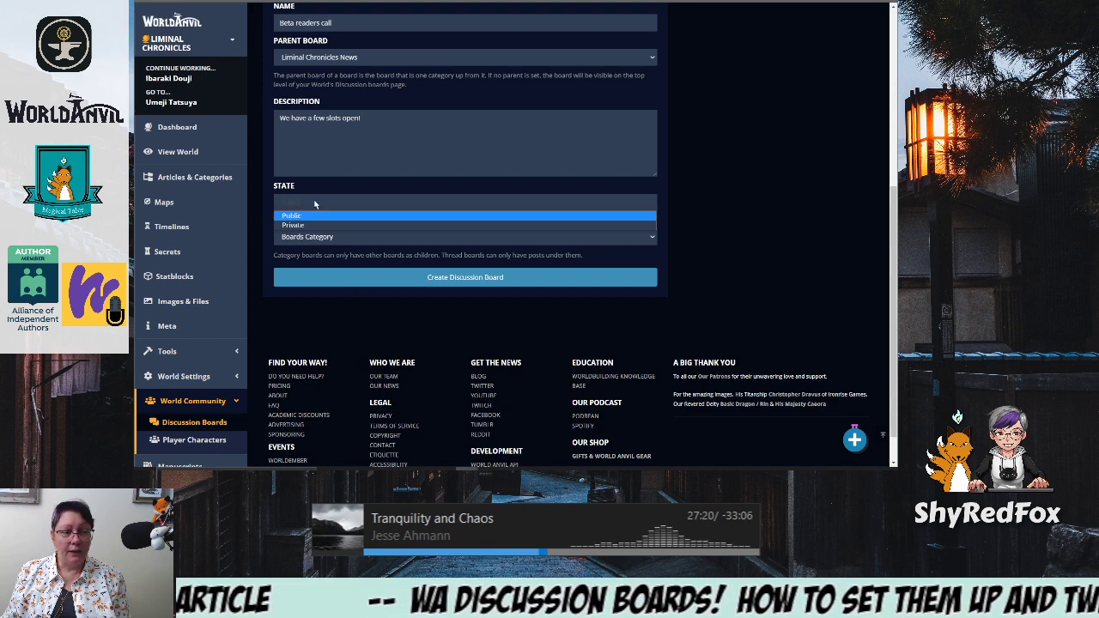
{"action": "left_click", "coordinate": [307, 206]}
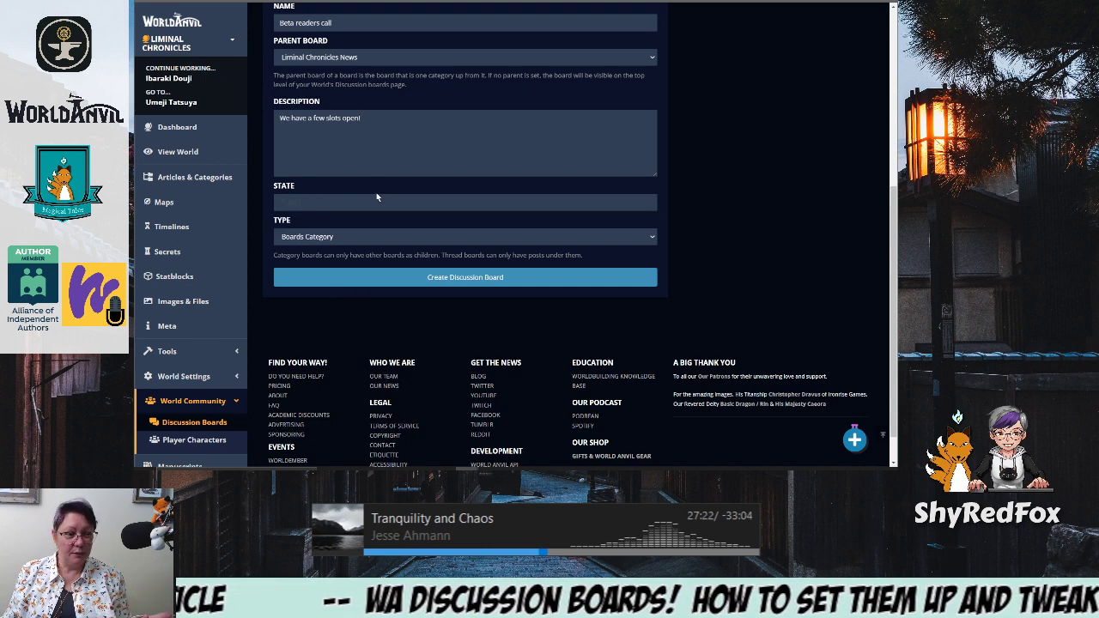
{"action": "left_click", "coordinate": [323, 238]}
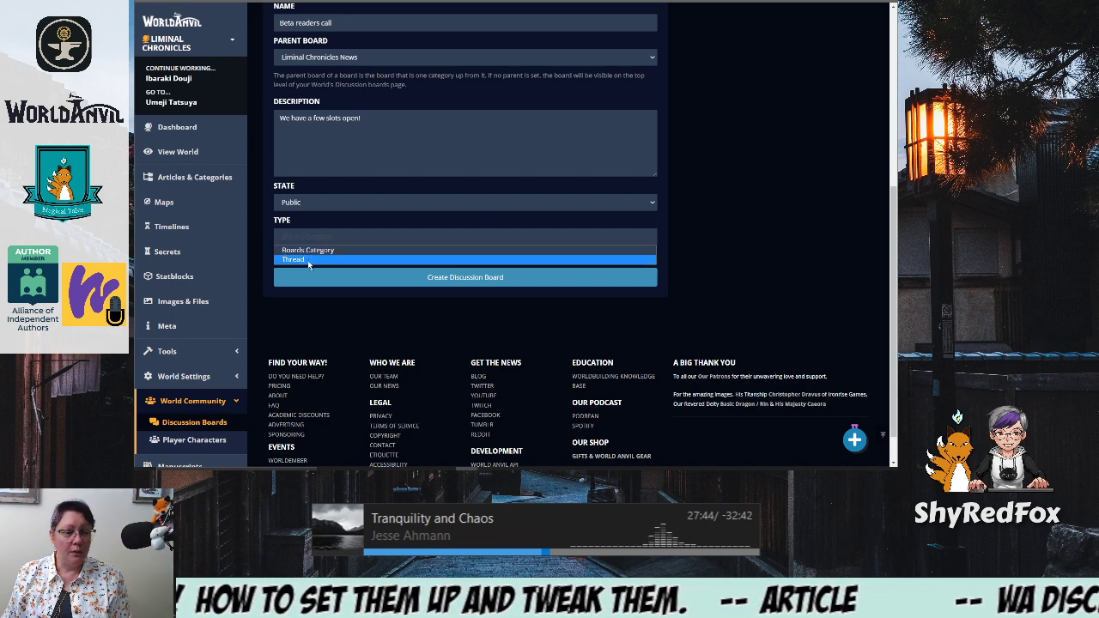
{"action": "left_click", "coordinate": [308, 260]}
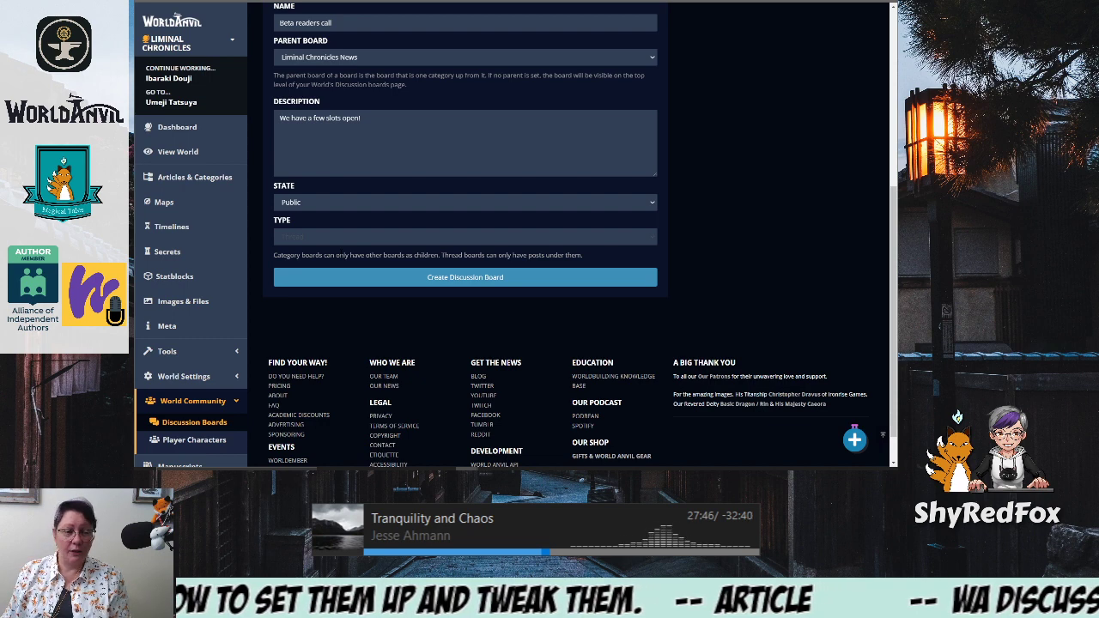
{"action": "left_click", "coordinate": [448, 282]}
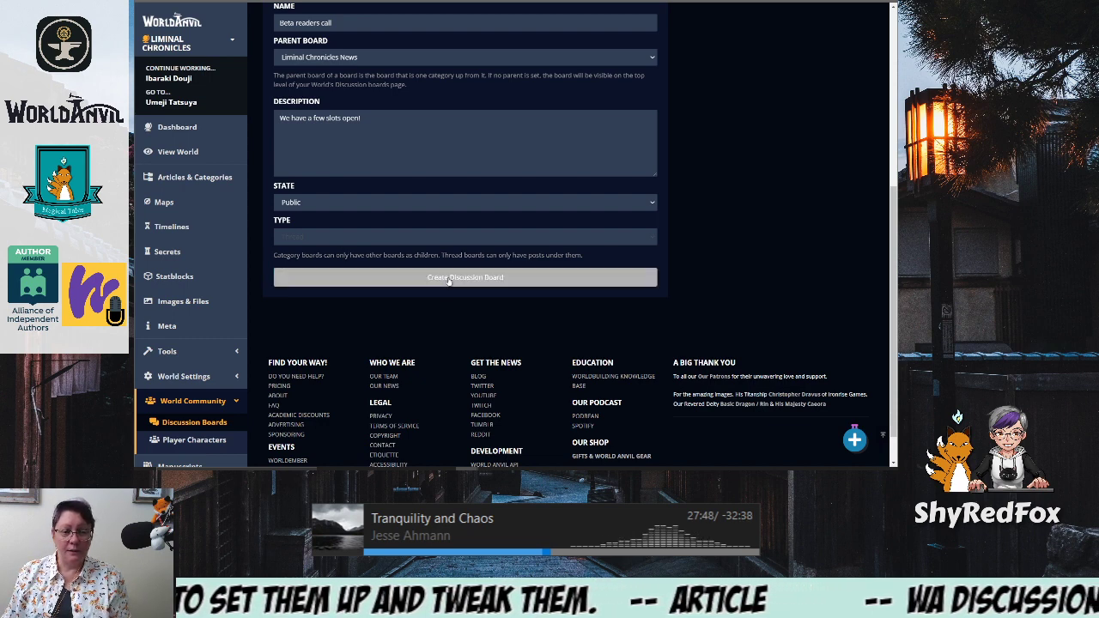
Open the Liminal Chronicles News board in boards management and check its list of child boards
{"action": "scroll", "coordinate": [524, 382], "scroll_direction": "up", "scroll_amount": 5}
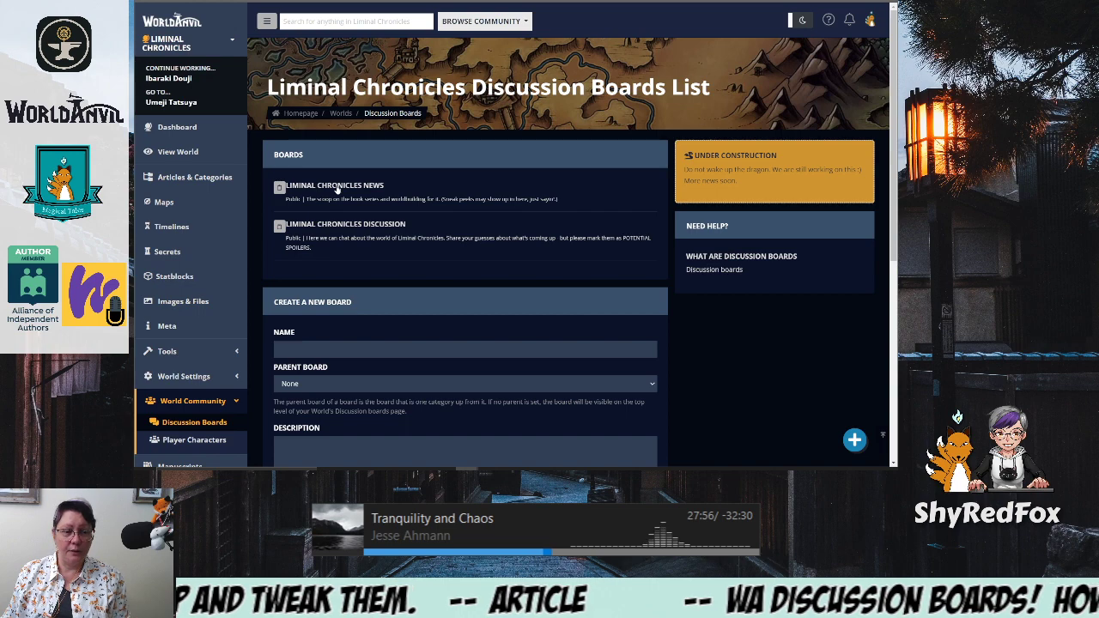
{"action": "left_click", "coordinate": [336, 188]}
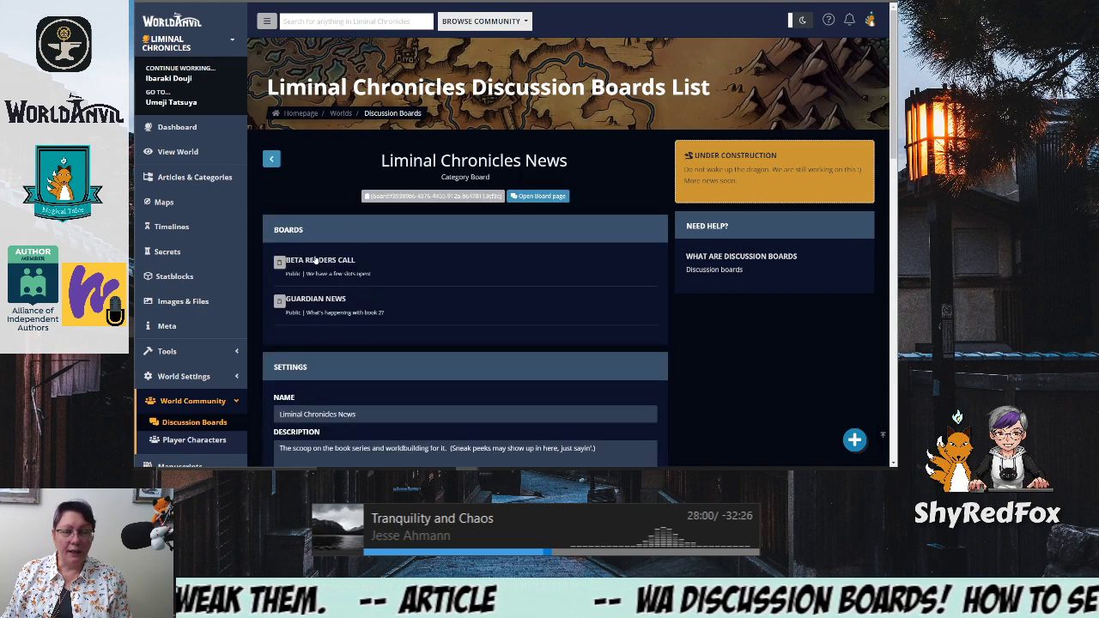
{"action": "scroll", "coordinate": [464, 255], "scroll_direction": "down", "scroll_amount": 2}
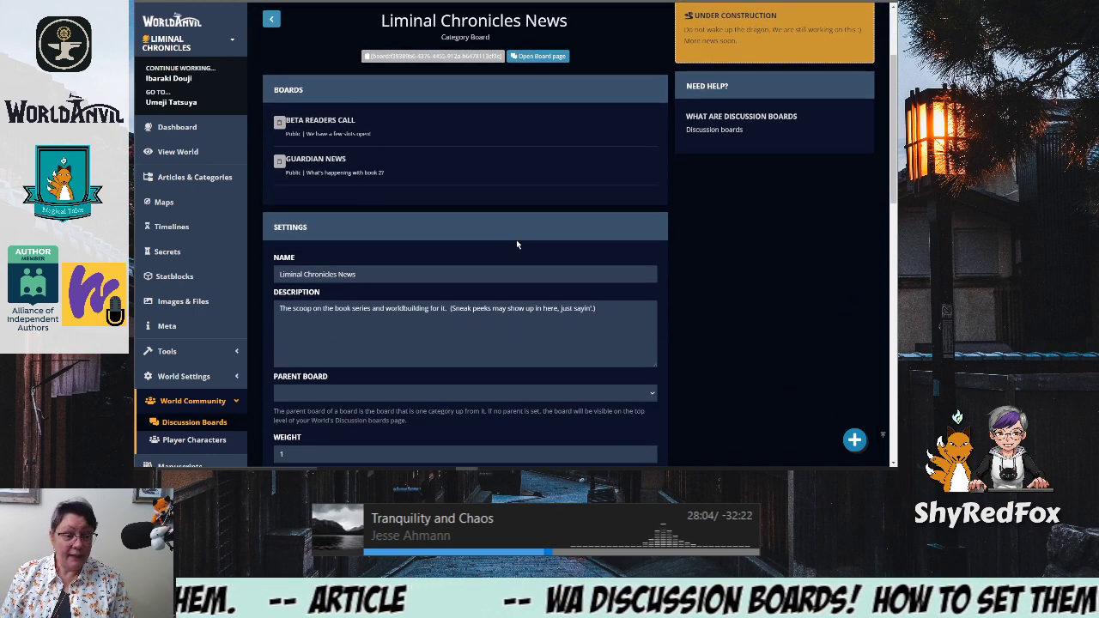
{"action": "scroll", "coordinate": [610, 27], "scroll_direction": "up", "scroll_amount": 3}
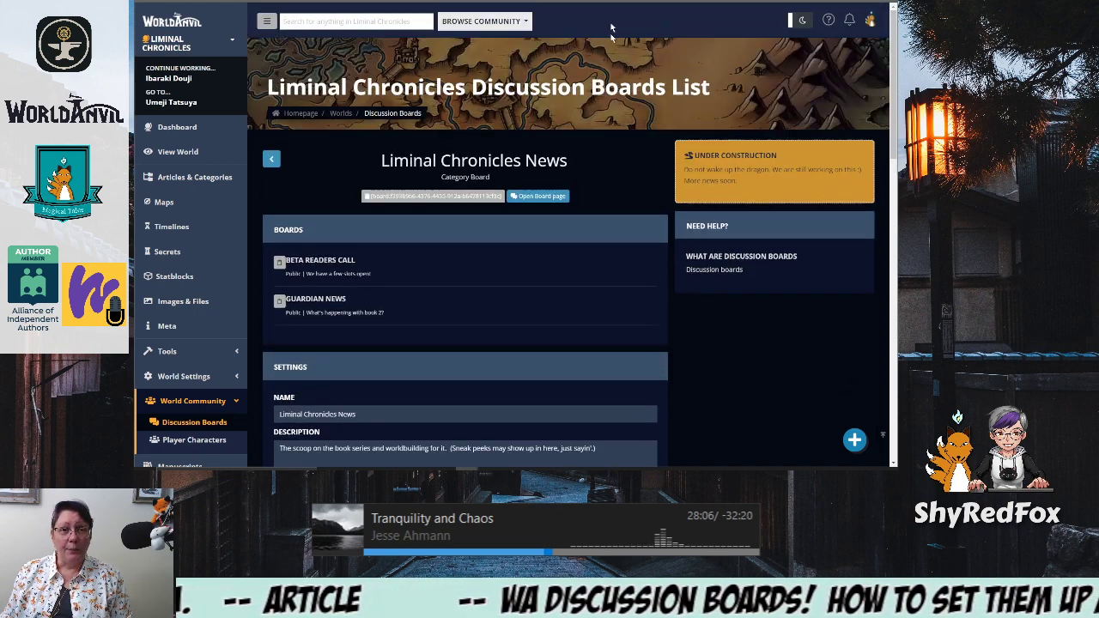
Reload the world's public discussion boards page to check for the new thread, and return to boards management
{"action": "key", "text": "ctrl+Tab"}
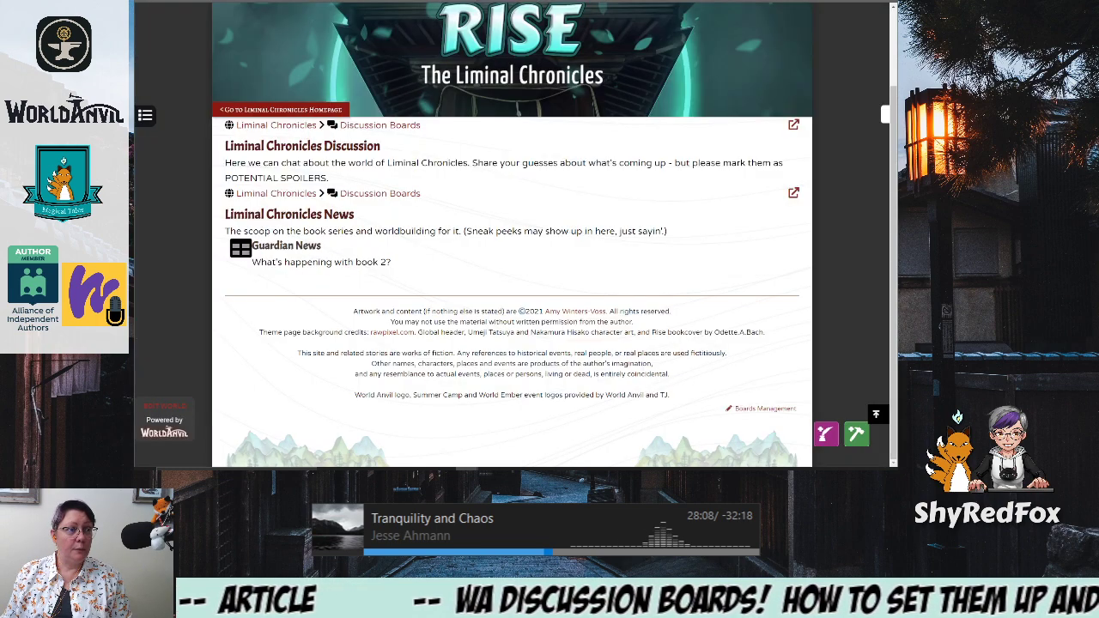
{"action": "key", "text": "F5"}
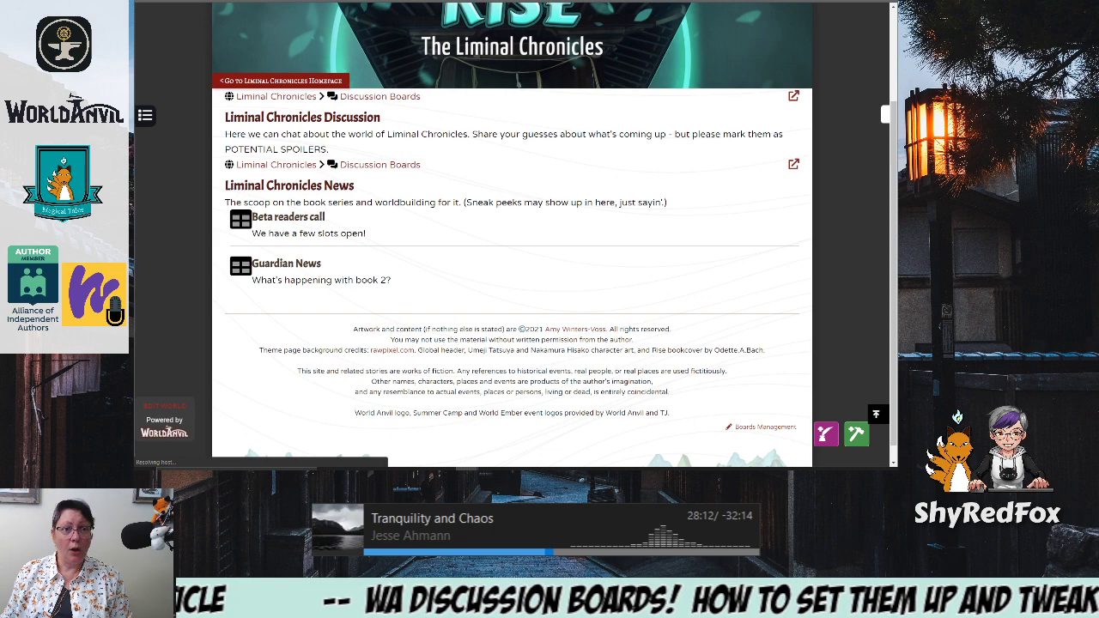
{"action": "key", "text": "ctrl+shift+Tab"}
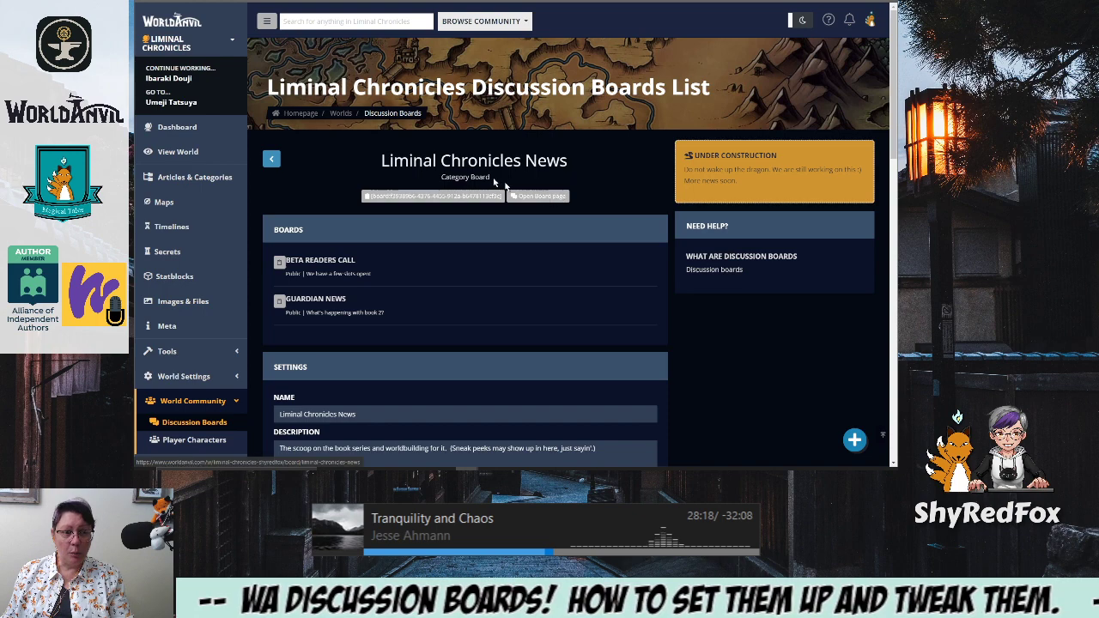
Reopen the Liminal Chronicles News board from the boards list and view its public board page
{"action": "left_click", "coordinate": [271, 158]}
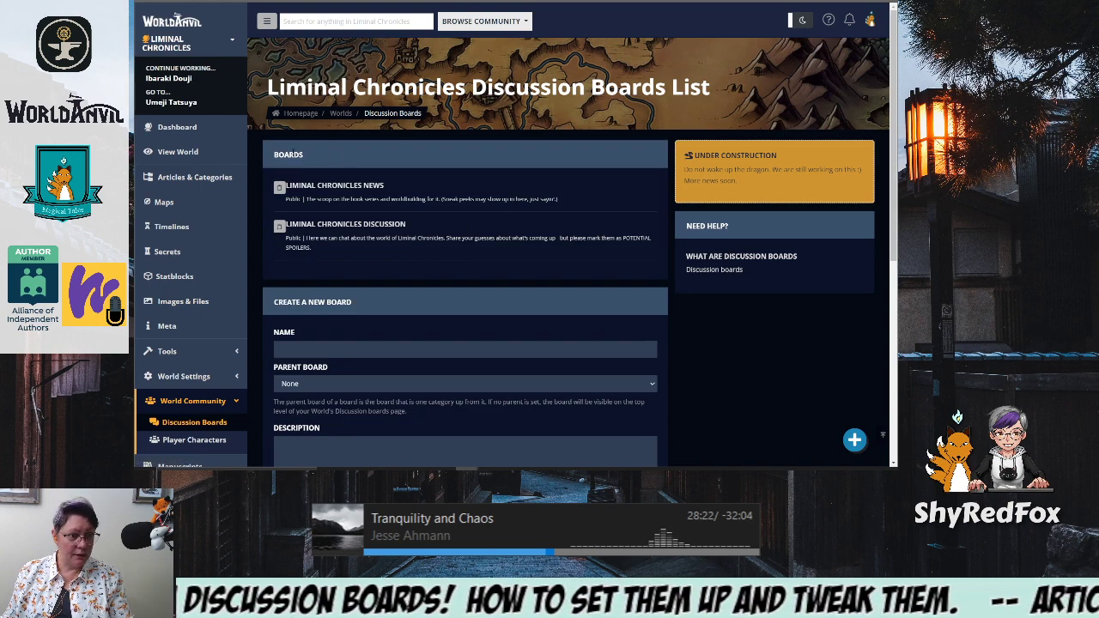
{"action": "left_click", "coordinate": [330, 186]}
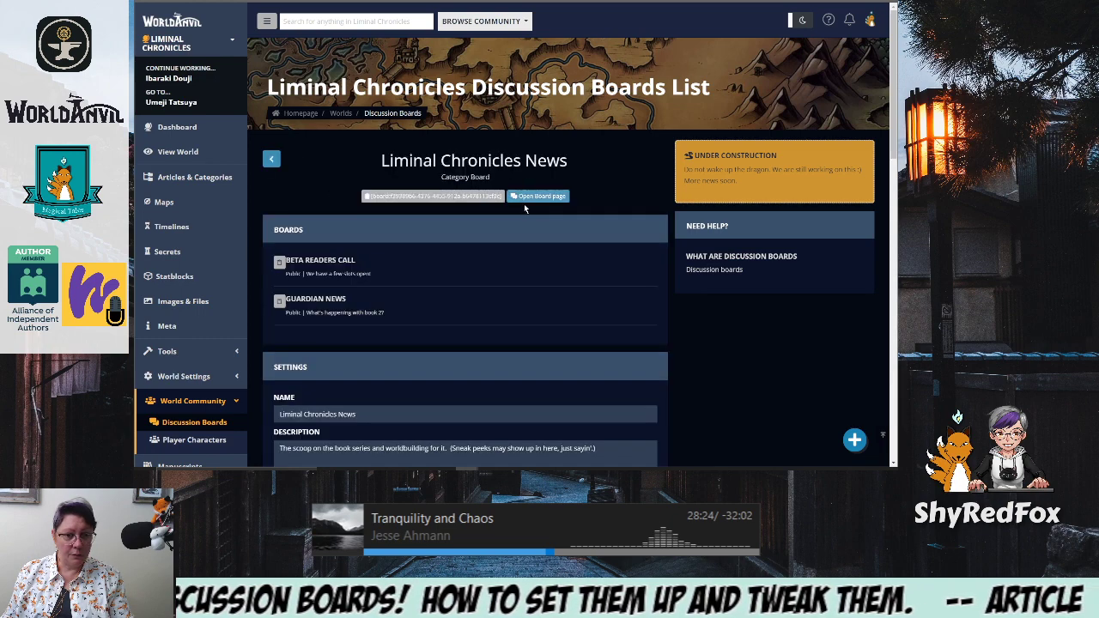
{"action": "left_click", "coordinate": [532, 196]}
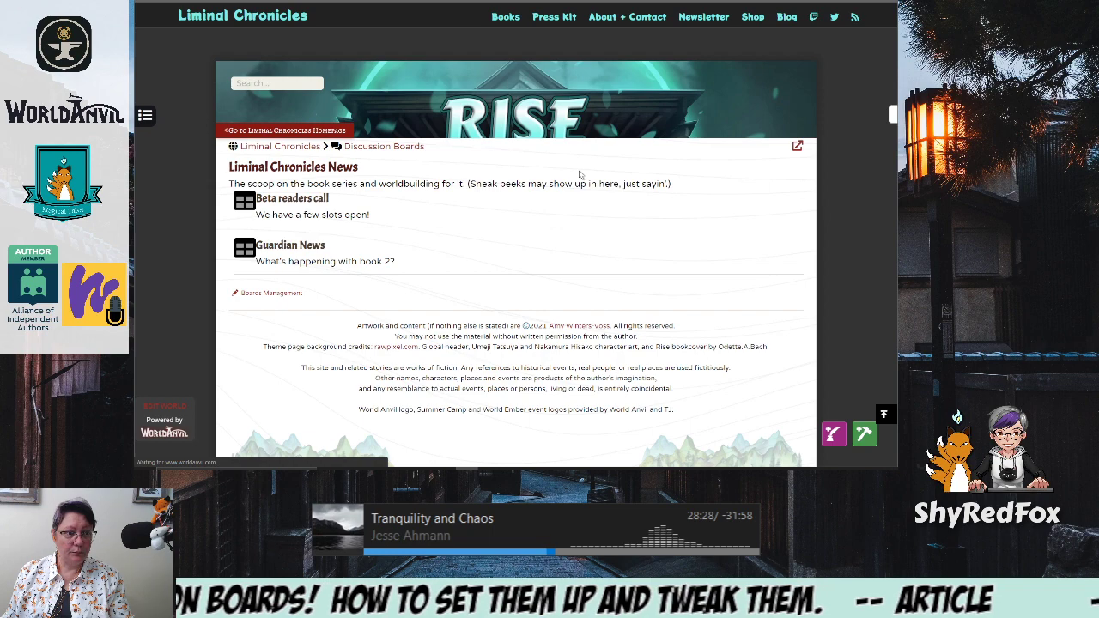
{"action": "left_click", "coordinate": [384, 147]}
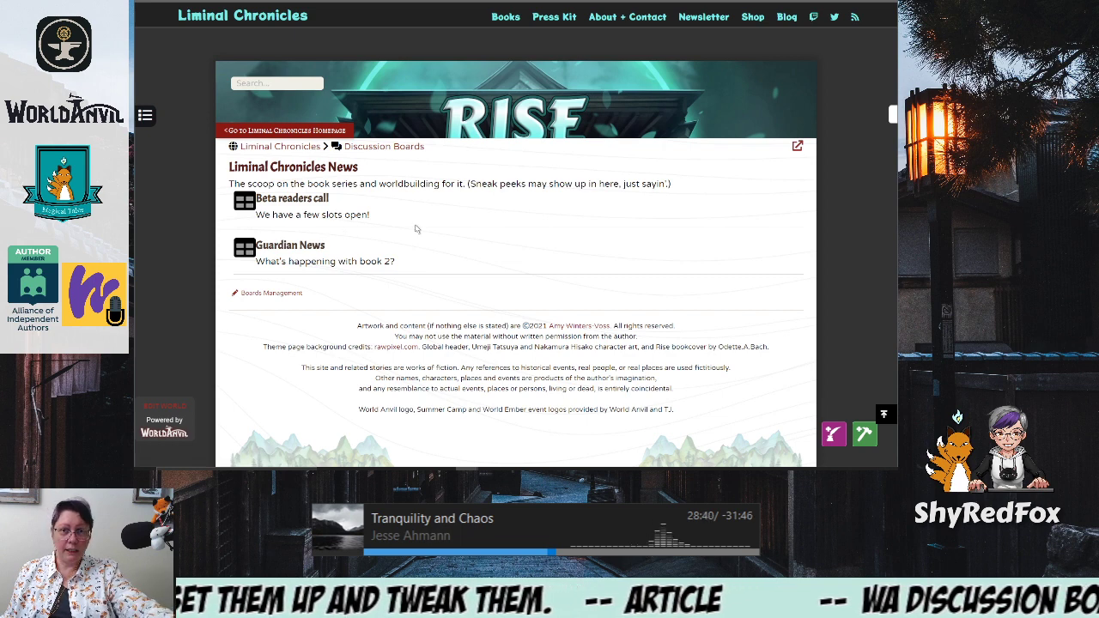
View the world's full public discussion boards page, then return to the discussion boards management list
{"action": "left_click", "coordinate": [396, 148]}
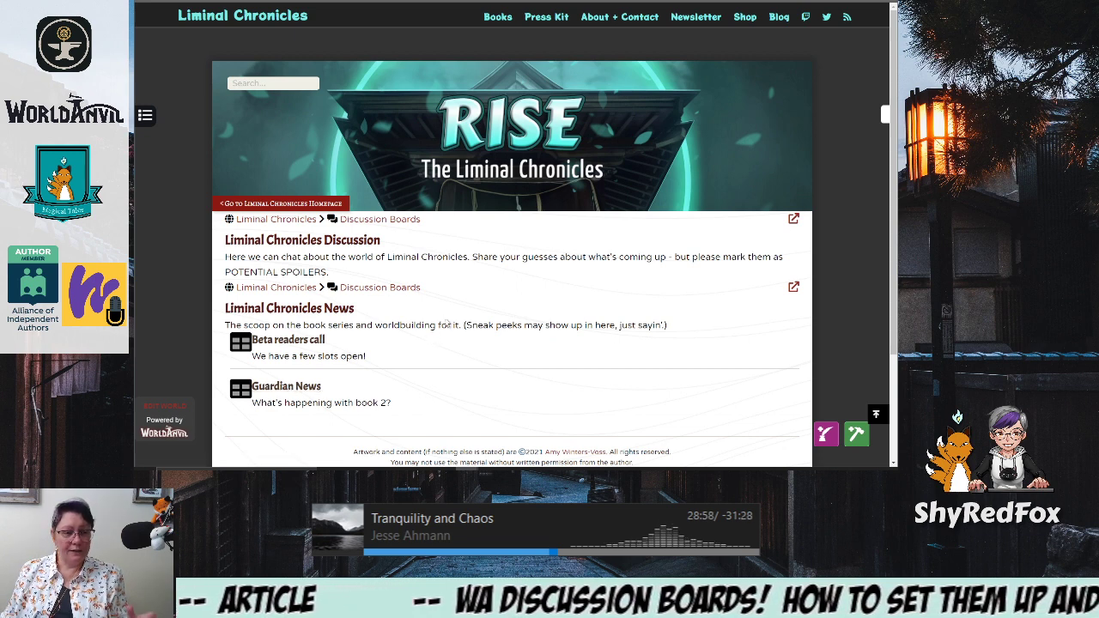
{"action": "right_click", "coordinate": [152, 2]}
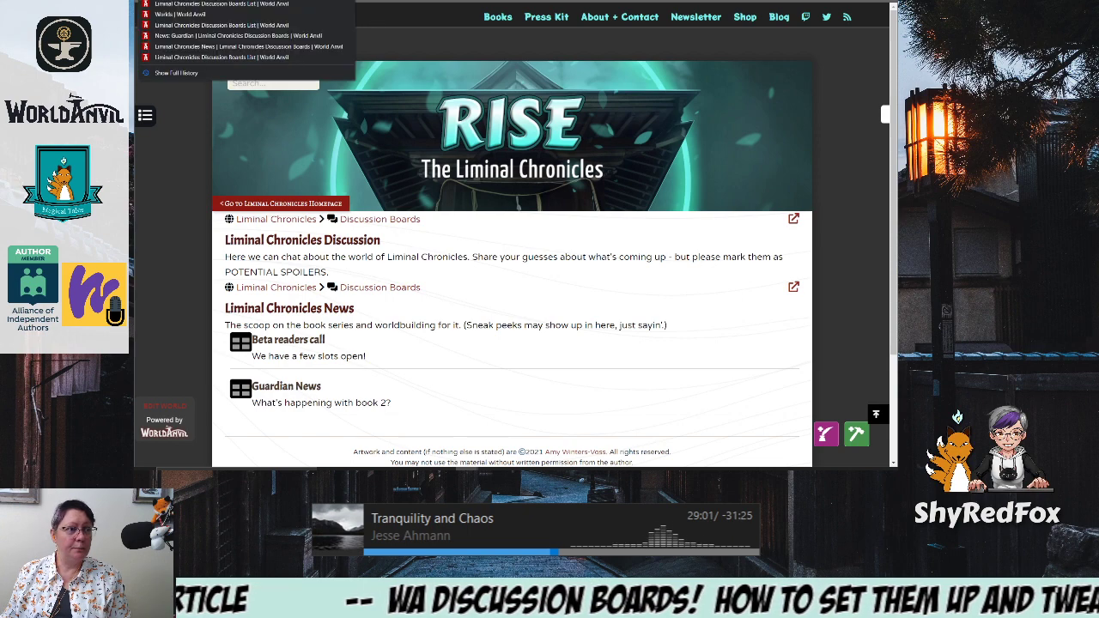
{"action": "left_click", "coordinate": [176, 15]}
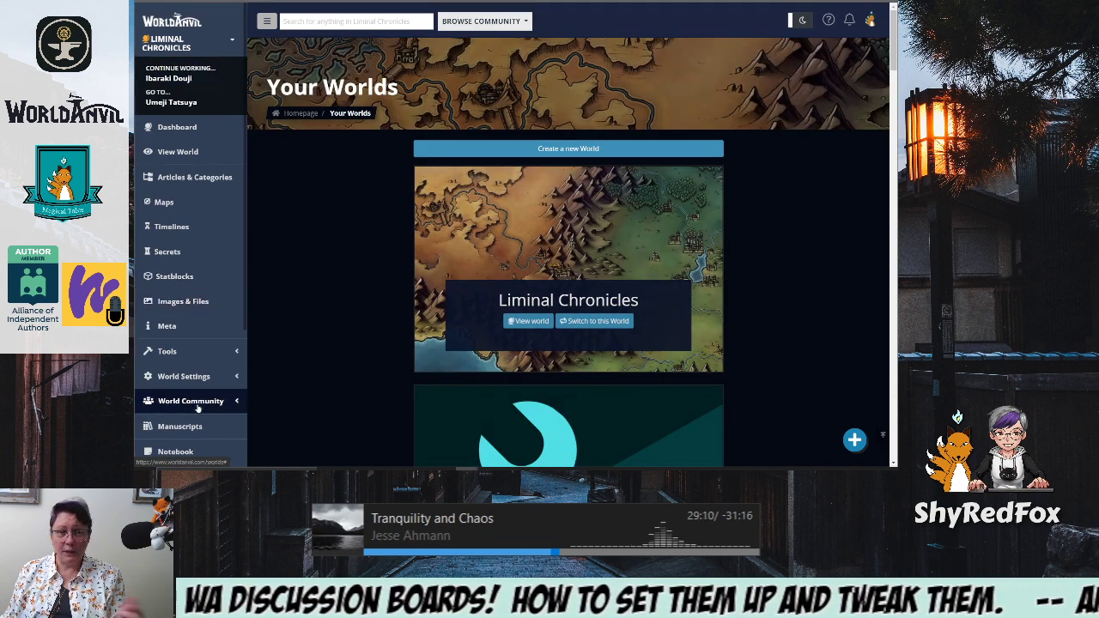
{"action": "left_click", "coordinate": [197, 406]}
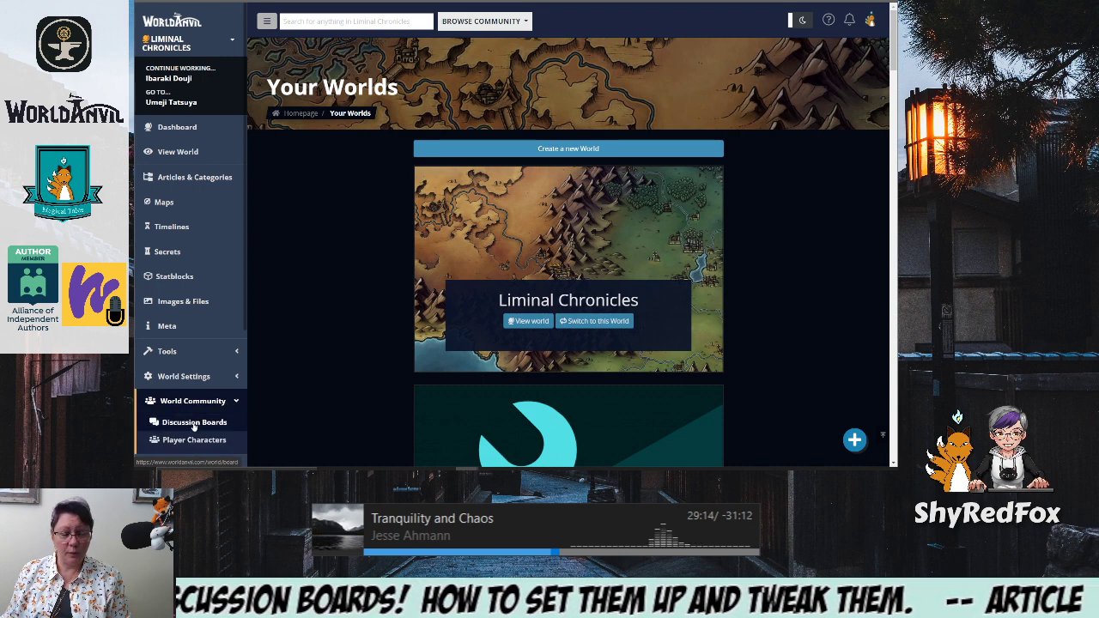
{"action": "left_click", "coordinate": [195, 424]}
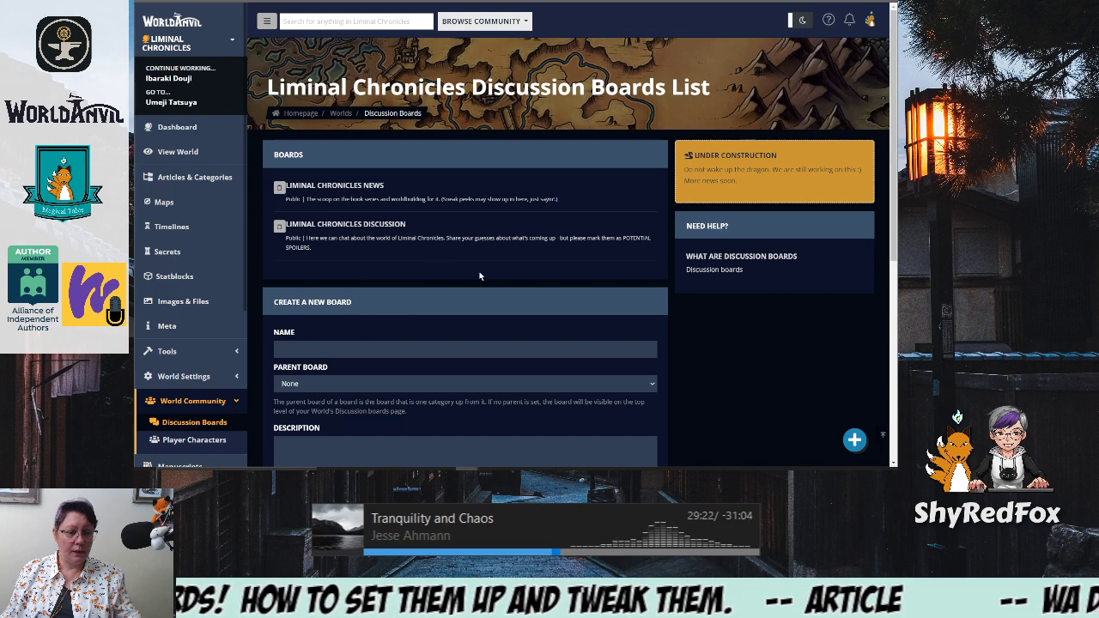
Name a new board "Requests" and set its parent board to Liminal Chronicles Discussion
{"action": "scroll", "coordinate": [480, 272], "scroll_direction": "down", "scroll_amount": 2}
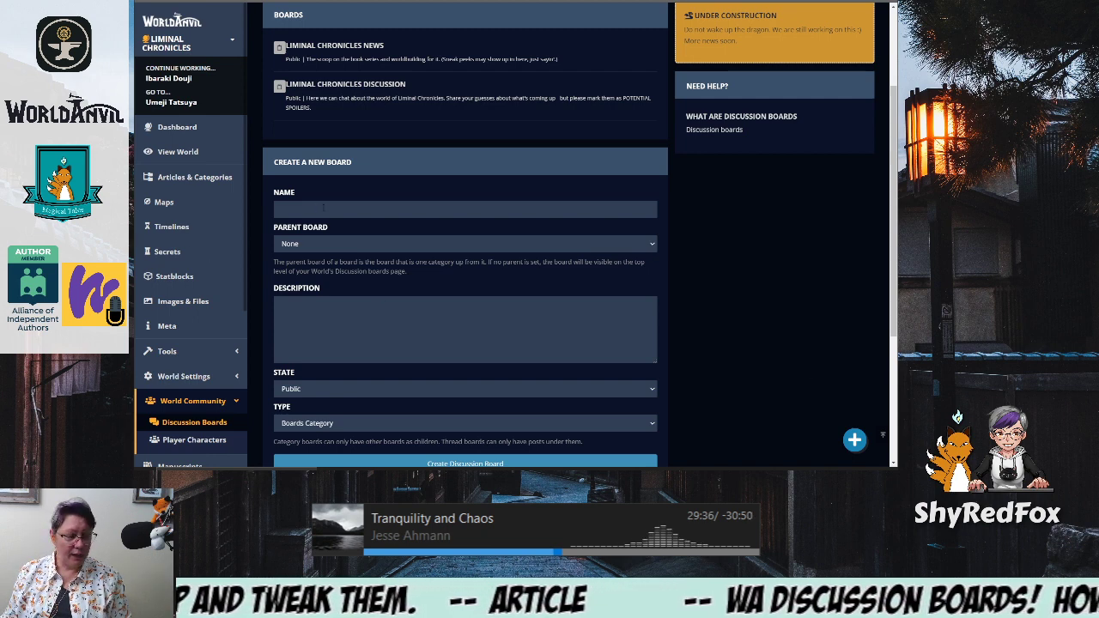
{"action": "left_click", "coordinate": [382, 209]}
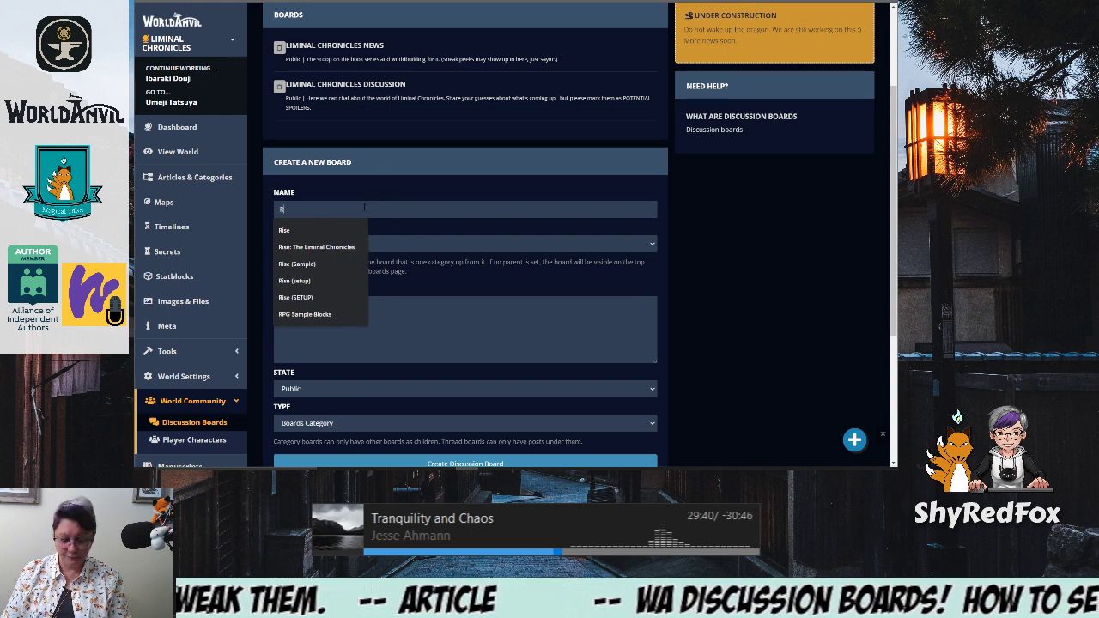
{"action": "type", "text": "Requests"}
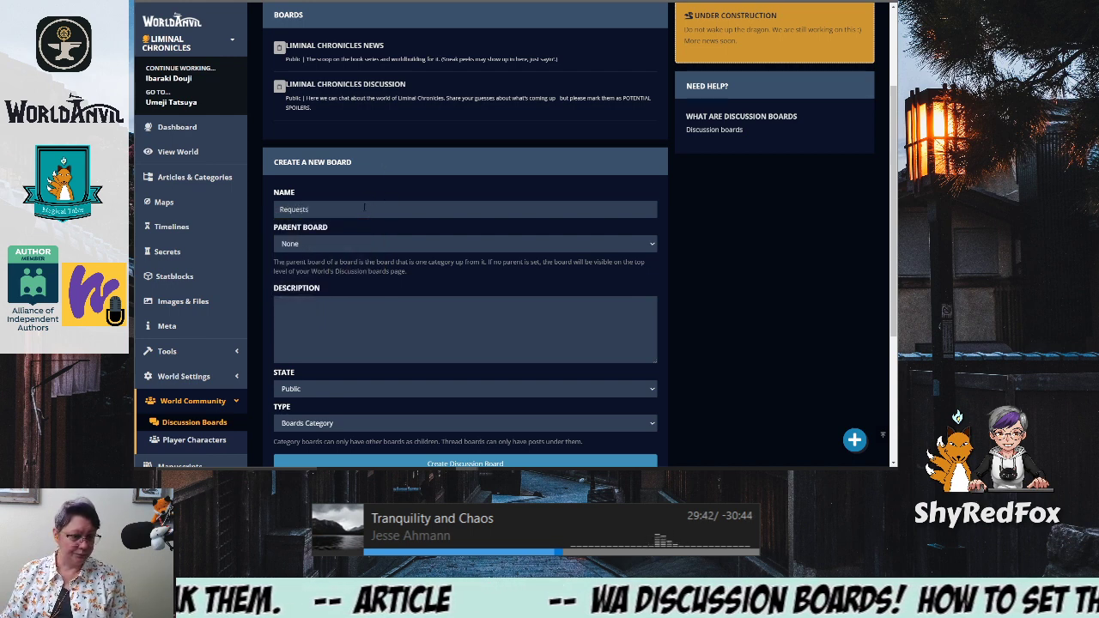
{"action": "scroll", "coordinate": [365, 213], "scroll_direction": "down", "scroll_amount": 2}
{"action": "scroll", "coordinate": [350, 220], "scroll_direction": "up", "scroll_amount": 1}
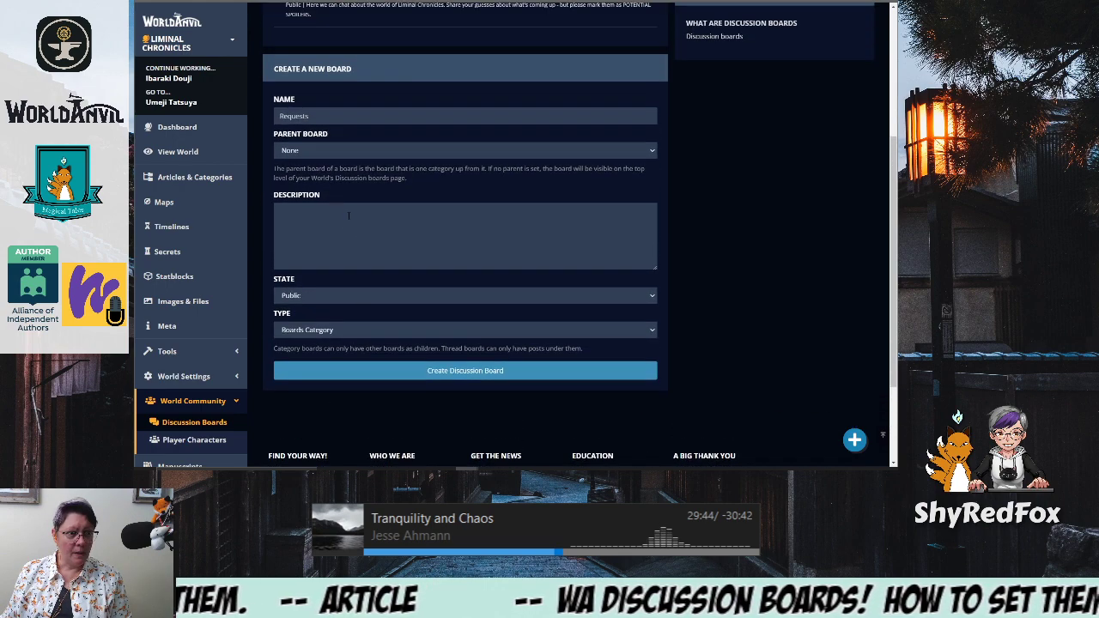
{"action": "left_click", "coordinate": [319, 151]}
{"action": "left_click", "coordinate": [319, 175]}
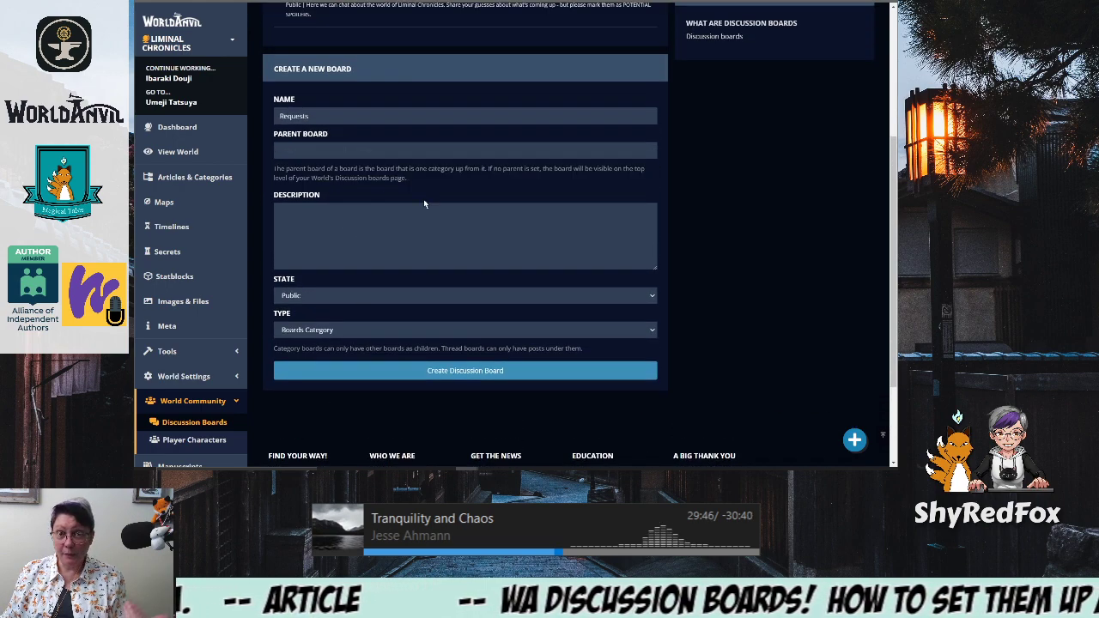
Set the Requests board's type to Thread and create the discussion board
{"action": "left_click", "coordinate": [331, 330]}
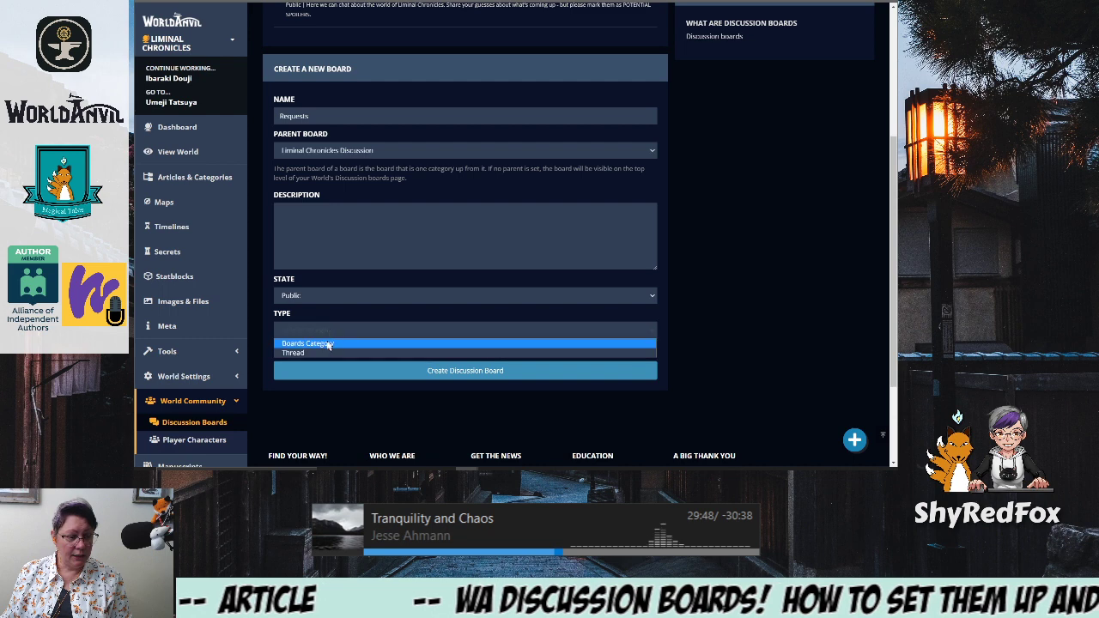
{"action": "left_click", "coordinate": [327, 354]}
{"action": "left_click", "coordinate": [431, 375]}
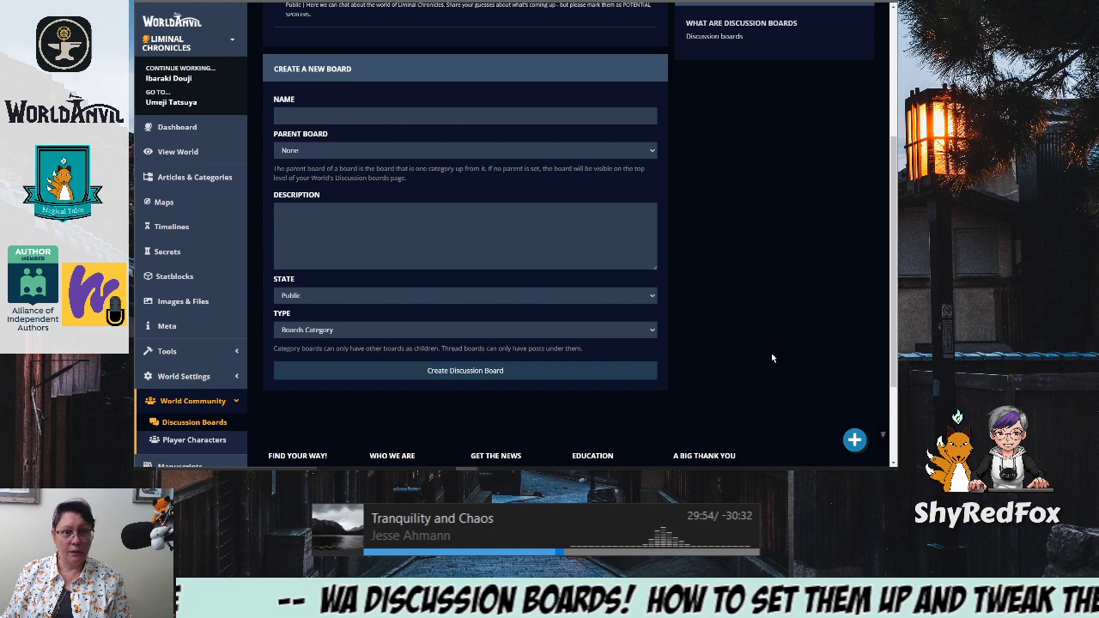
Reload the world's public discussion boards page and open the Requests board
{"action": "scroll", "coordinate": [743, 336], "scroll_direction": "up", "scroll_amount": 3}
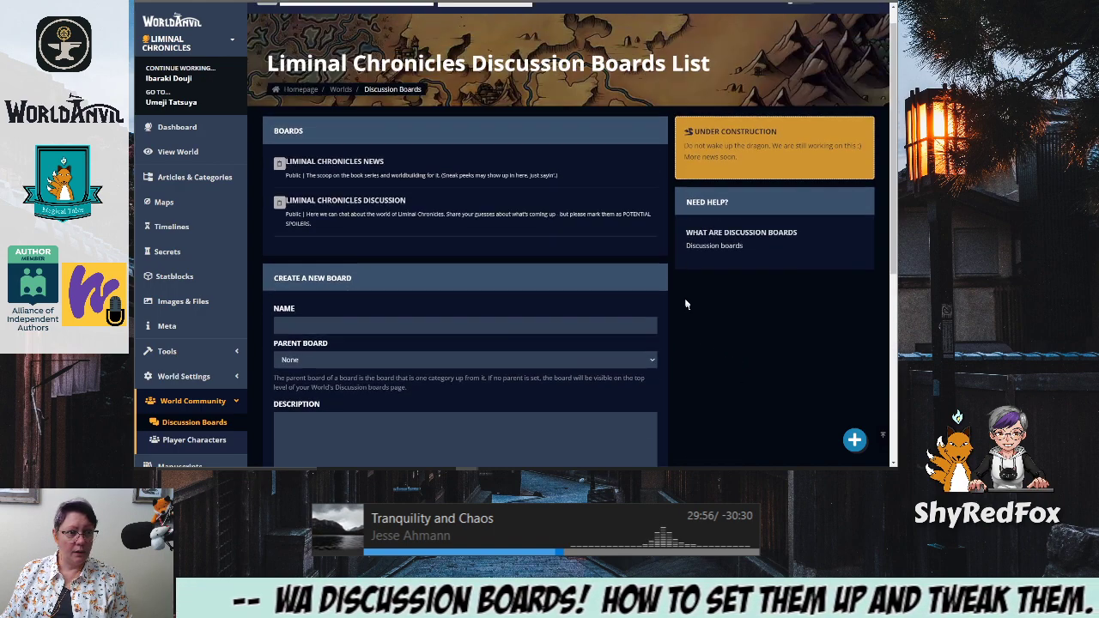
{"action": "left_click", "coordinate": [225, 1]}
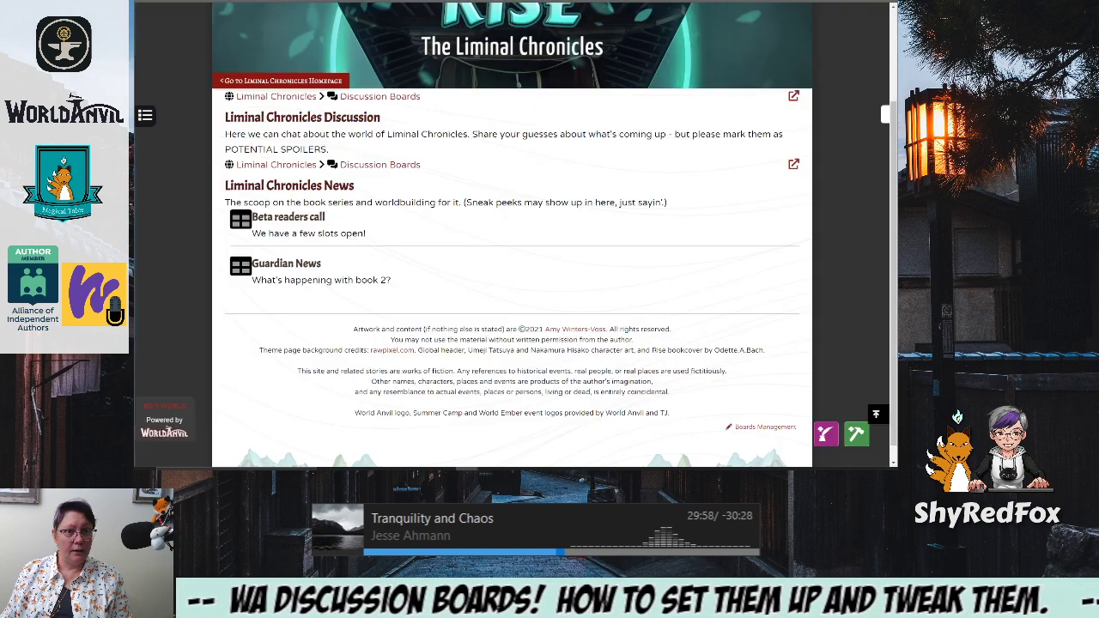
{"action": "key", "text": "F5"}
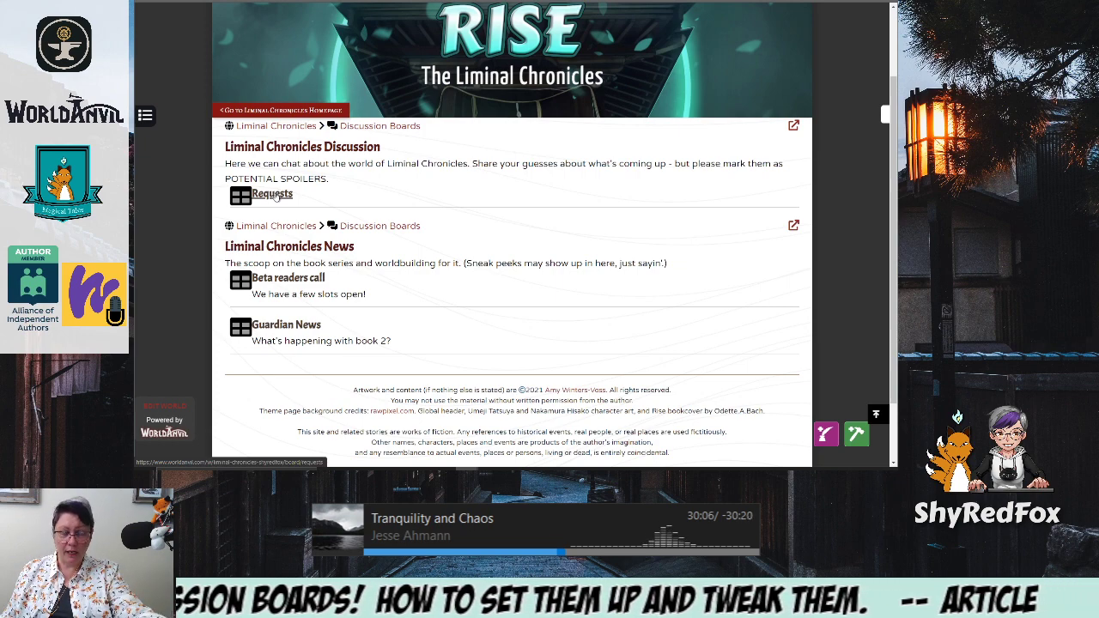
{"action": "left_click", "coordinate": [273, 194]}
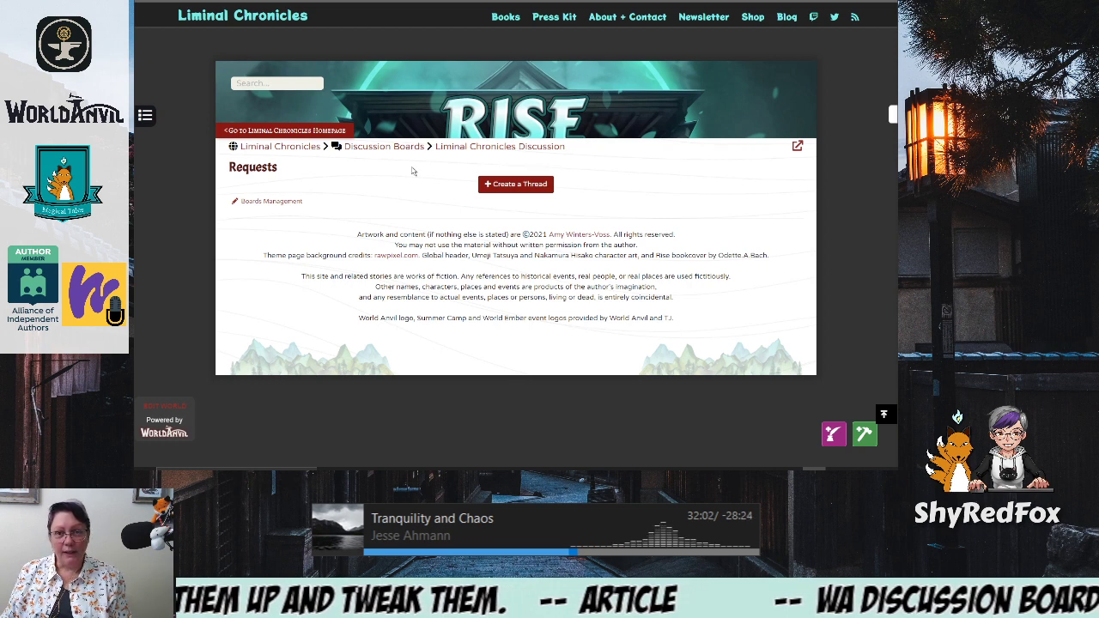
Start a new thread on the Requests board titled "What yokai would you like to see in upcoming books?"
{"action": "left_click", "coordinate": [529, 189]}
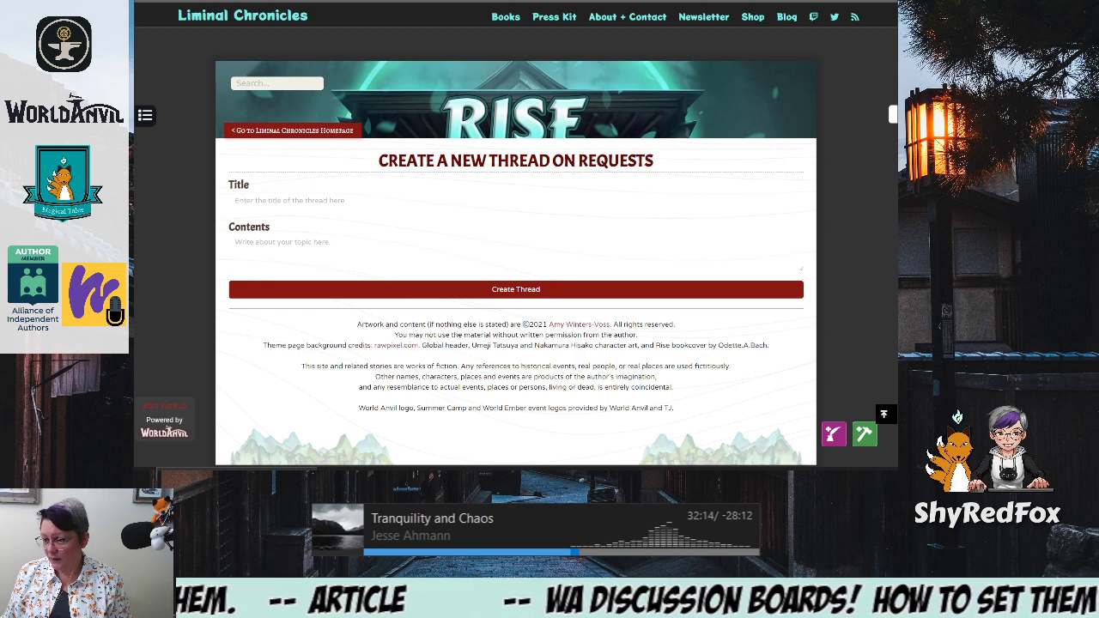
{"action": "left_click", "coordinate": [313, 202]}
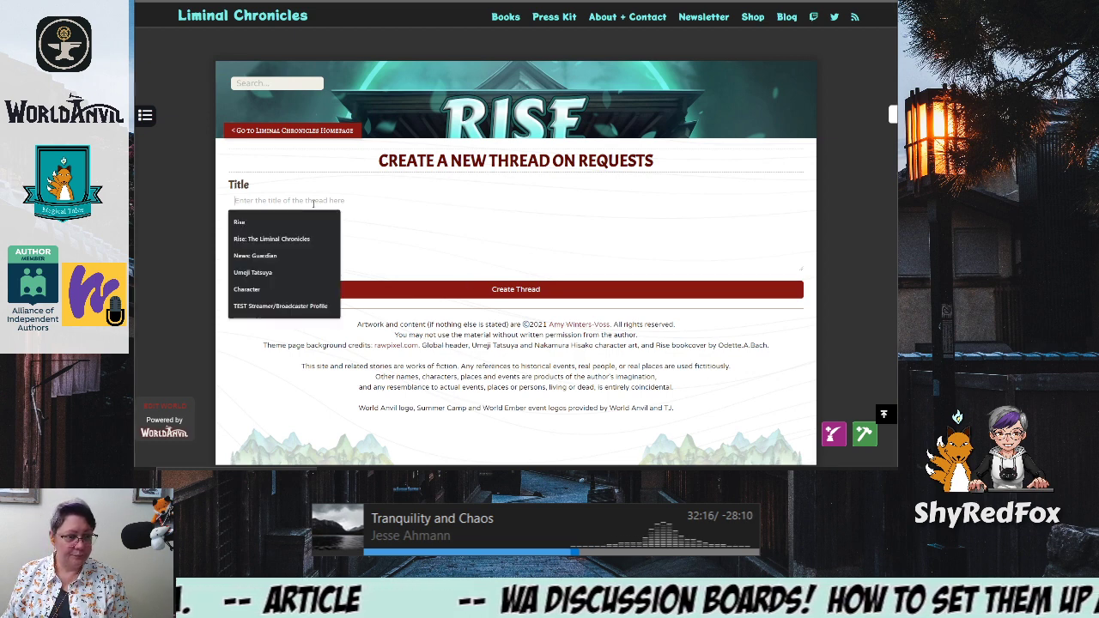
{"action": "type", "text": "What yokai would you like to see in"}
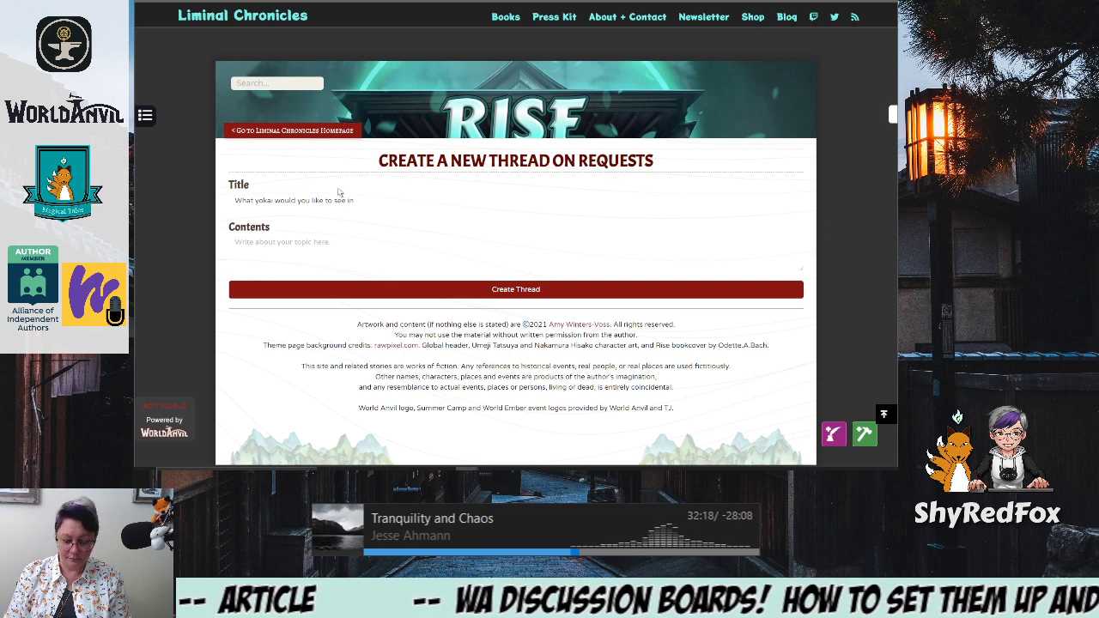
{"action": "type", "text": "upcoming "}
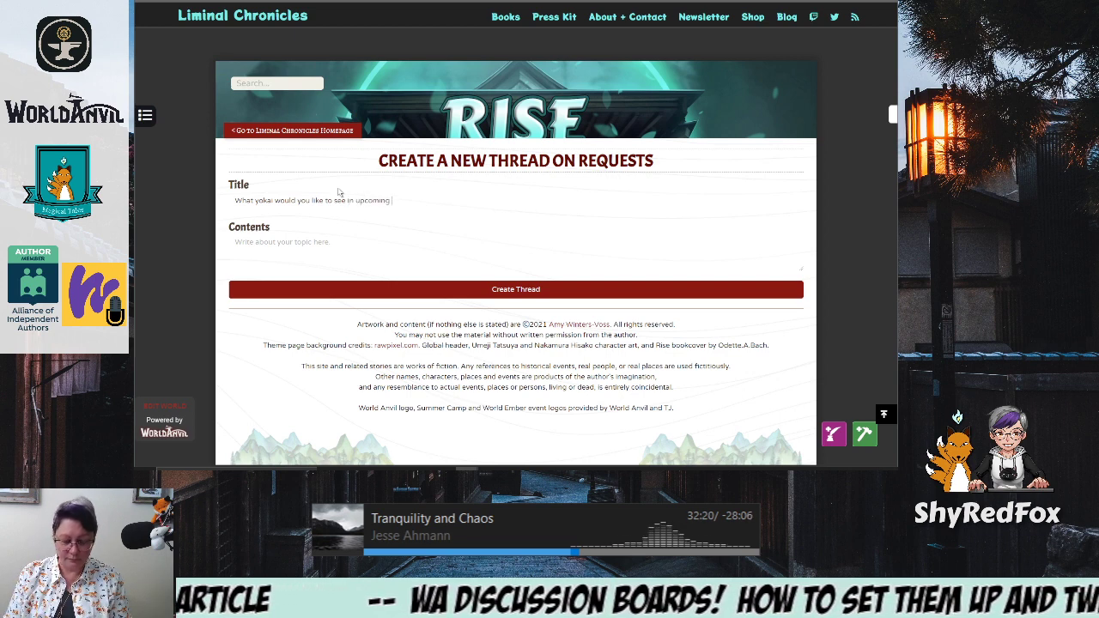
{"action": "type", "text": "books"}
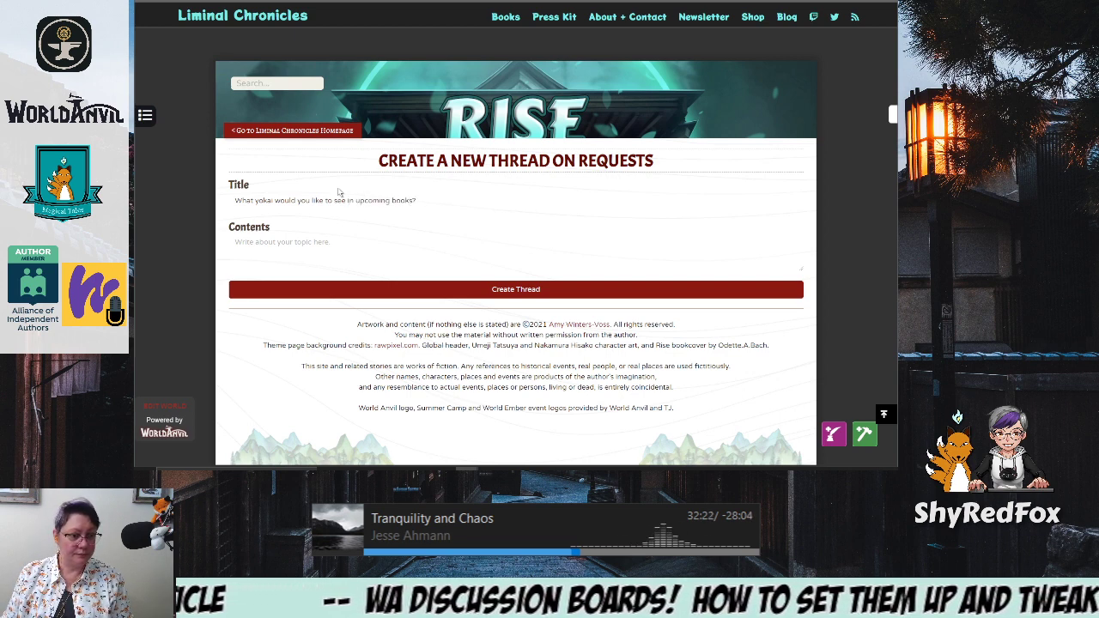
Write the thread contents "If you don't know what a yokai is, they are a powerful spirit being."
{"action": "left_click", "coordinate": [297, 241]}
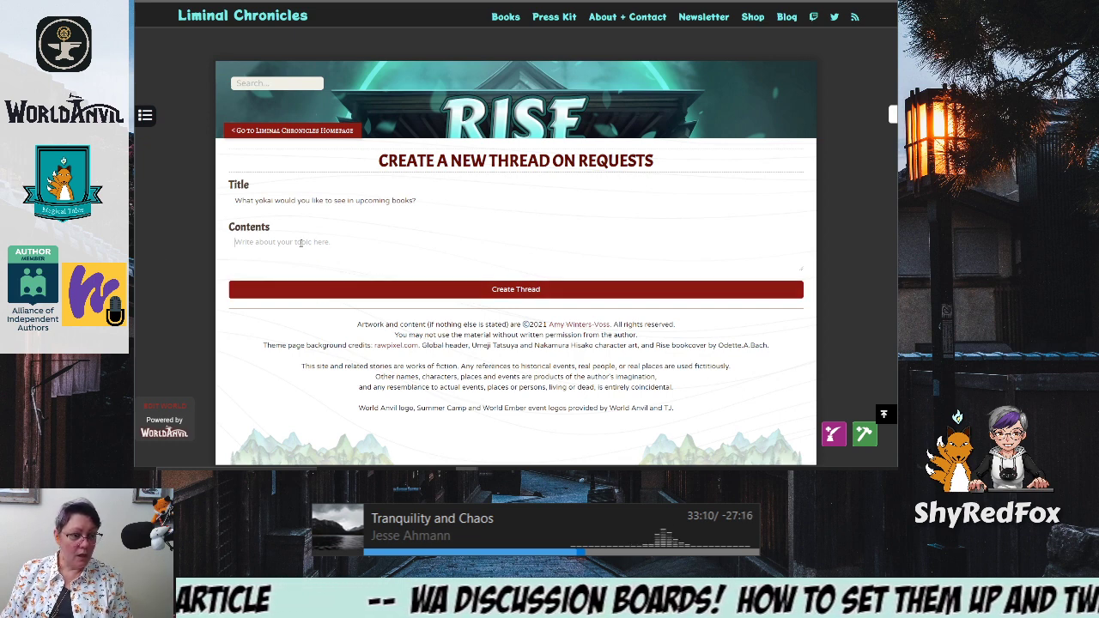
{"action": "type", "text": "If y"}
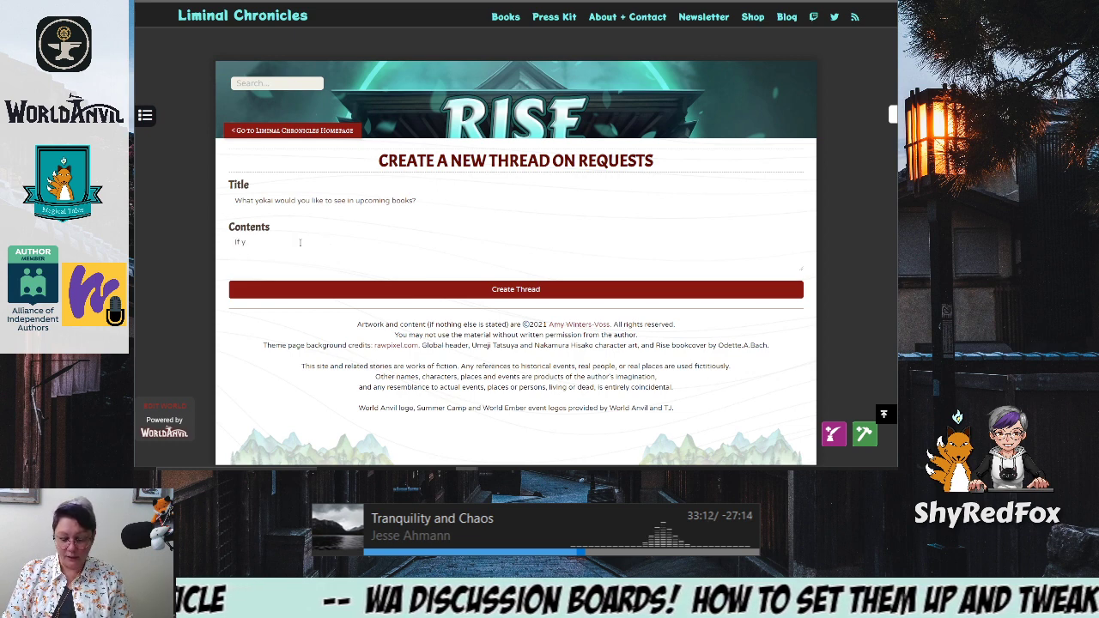
{"action": "type", "text": "ou don't know wh"}
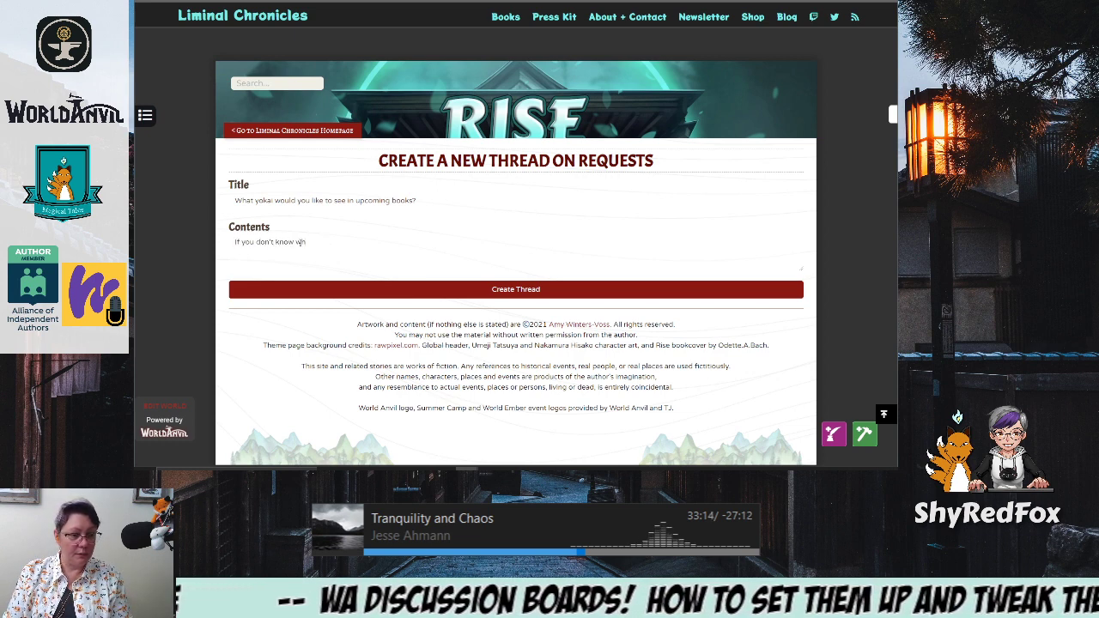
{"action": "type", "text": "at a yokai i"}
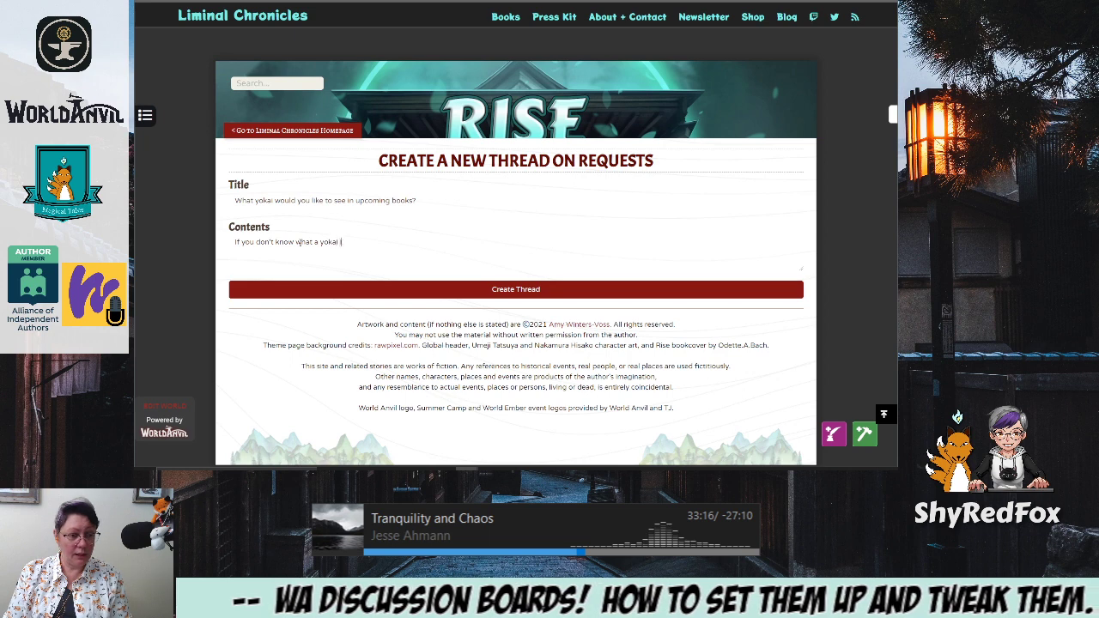
{"action": "type", "text": "s, they are"}
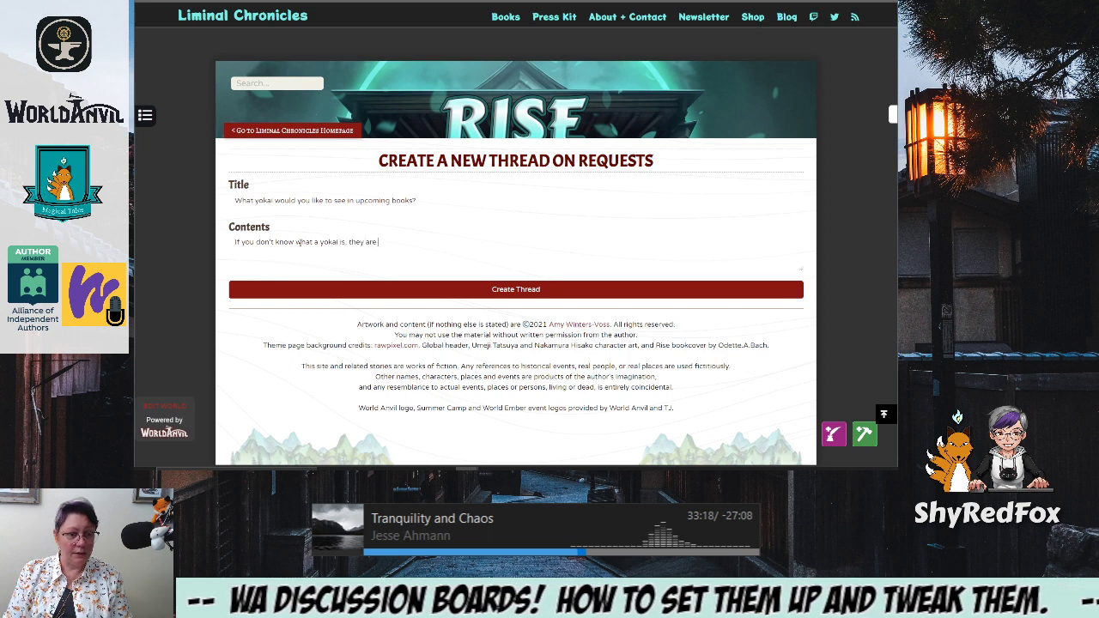
{"action": "type", "text": " a p"}
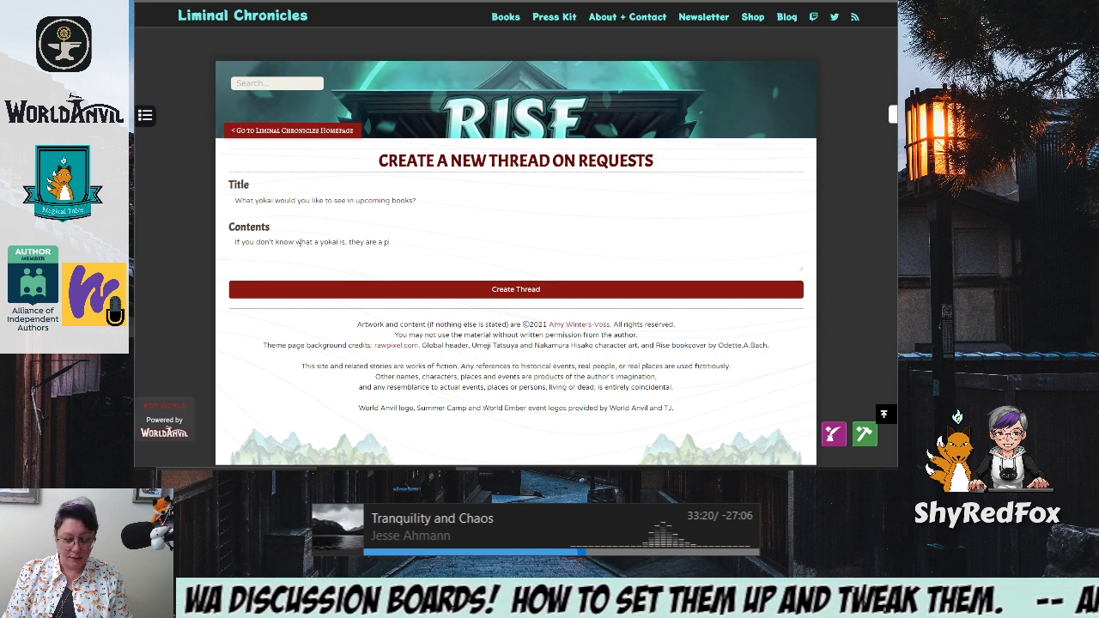
{"action": "type", "text": "owerful"}
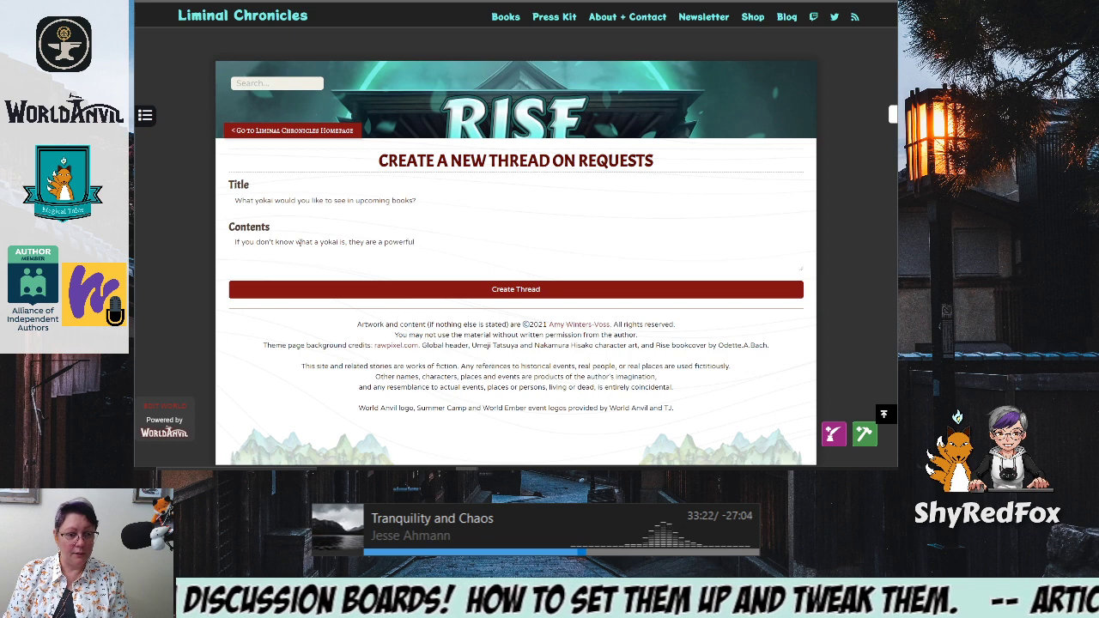
{"action": "type", "text": " supirit"}
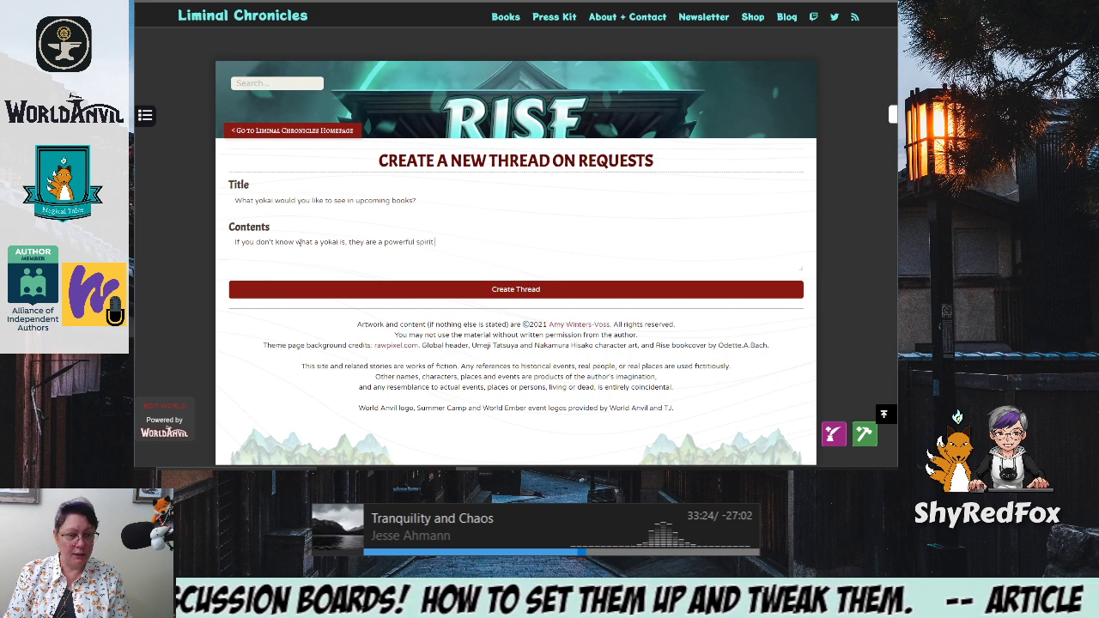
{"action": "type", "text": " being."}
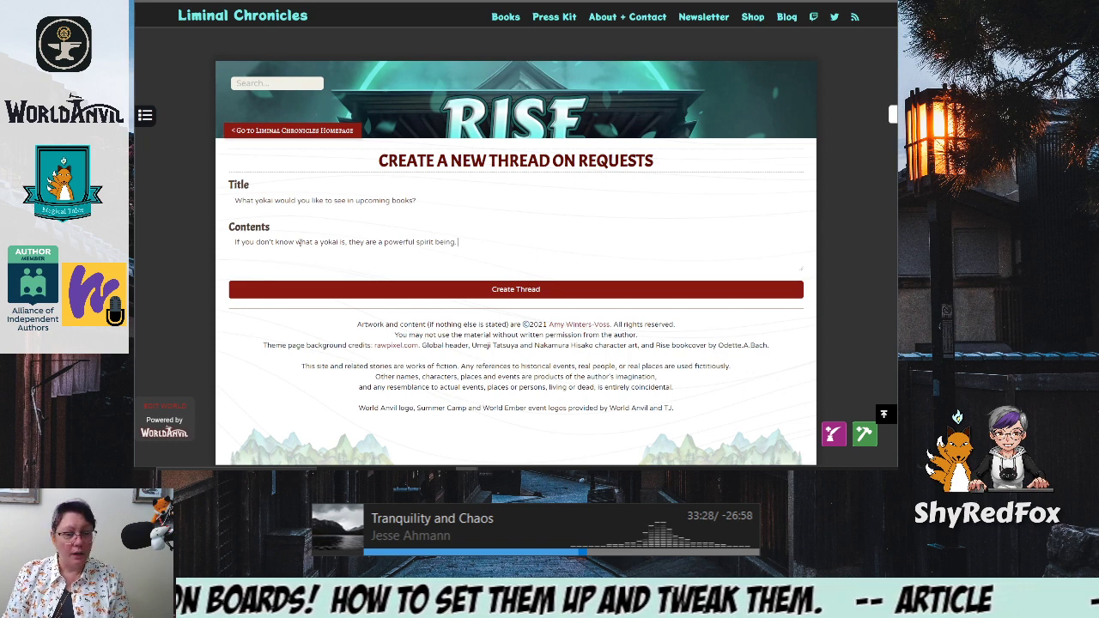
{"action": "type", "text": " Y"}
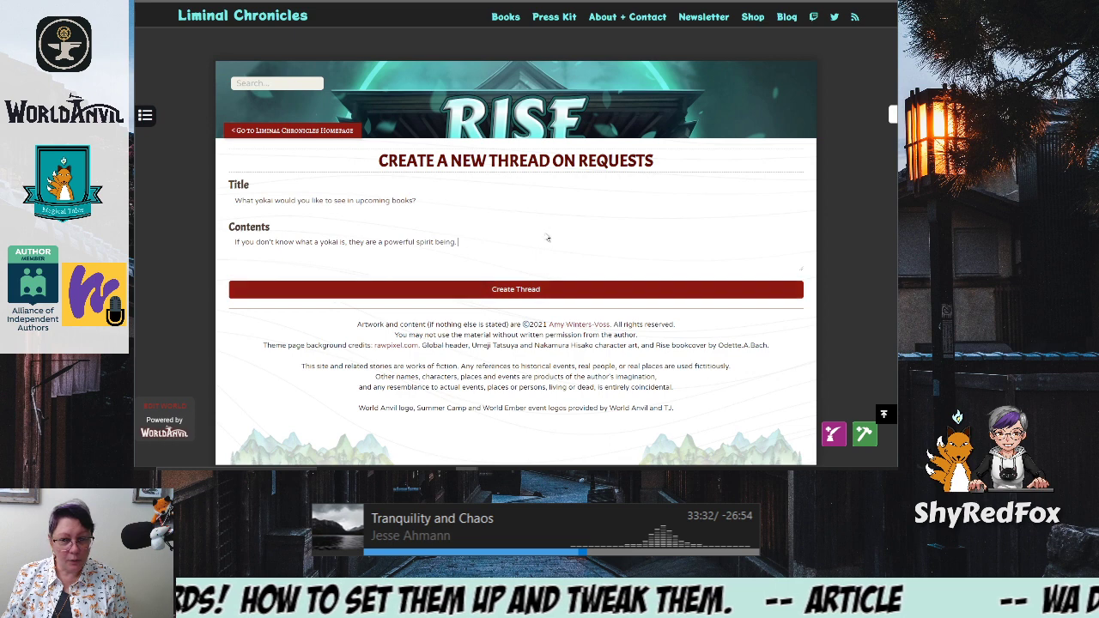
{"action": "type", "text": " [u"}
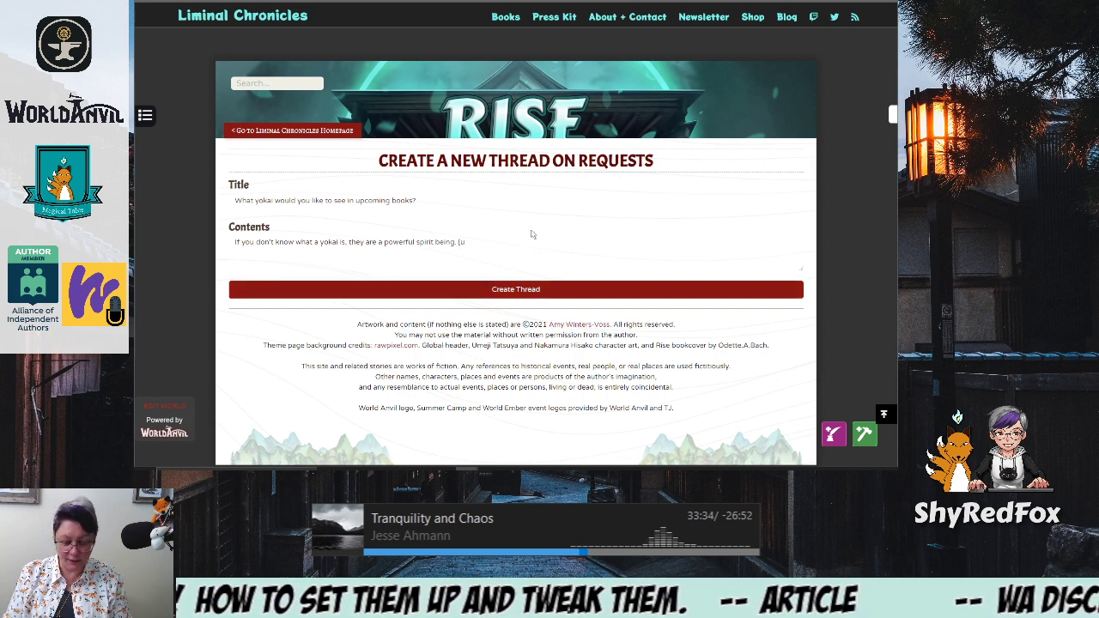
{"action": "type", "text": "rl"}
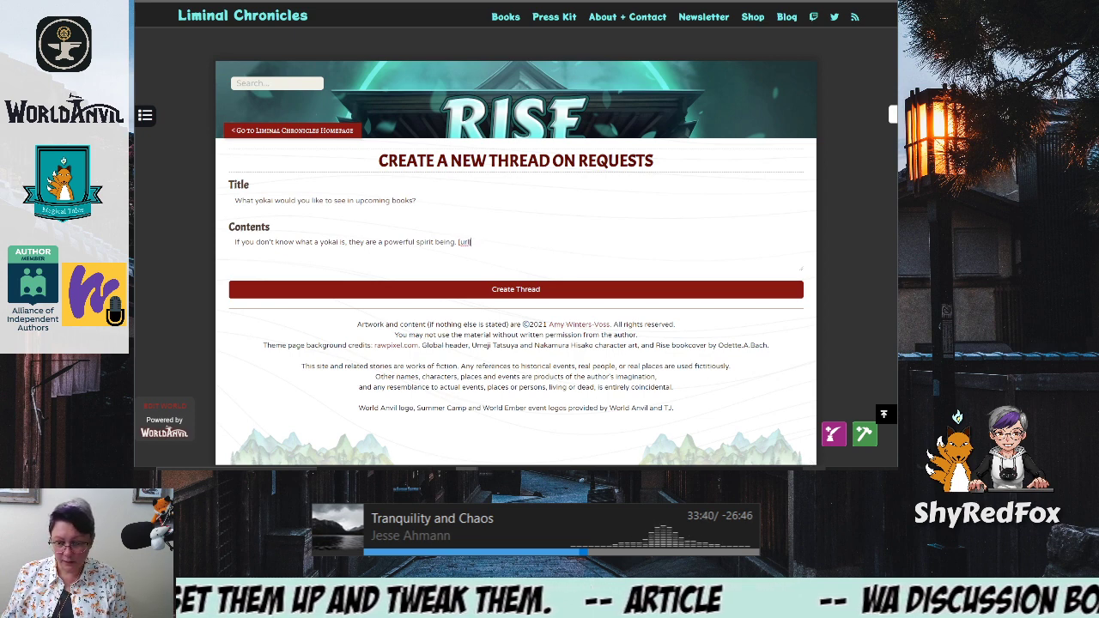
{"action": "type", "text": "]http"}
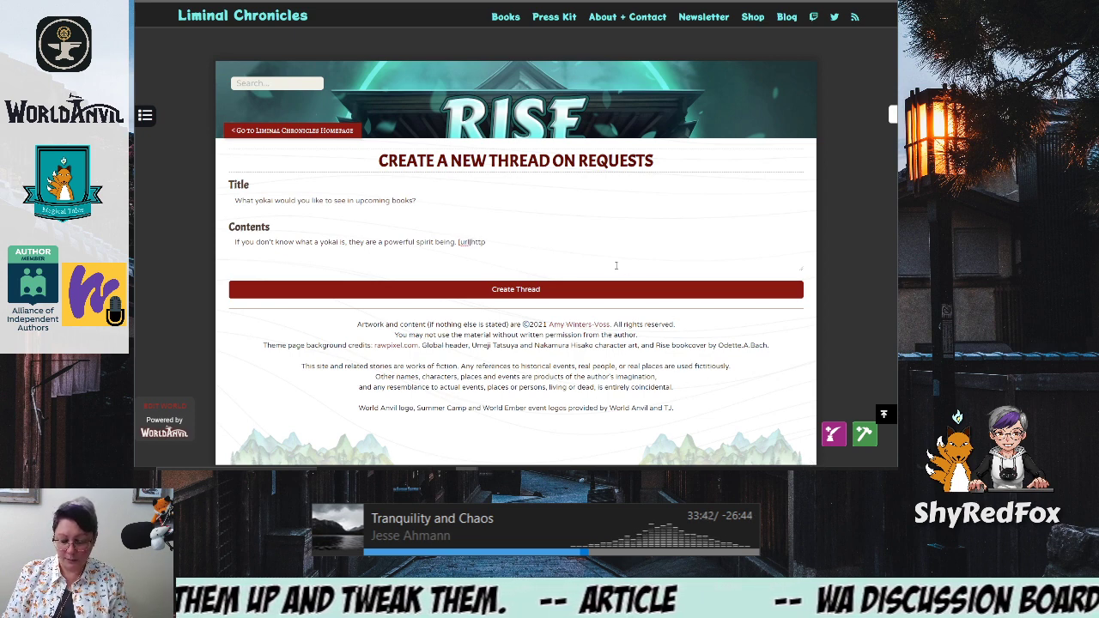
{"action": "type", "text": "://s"}
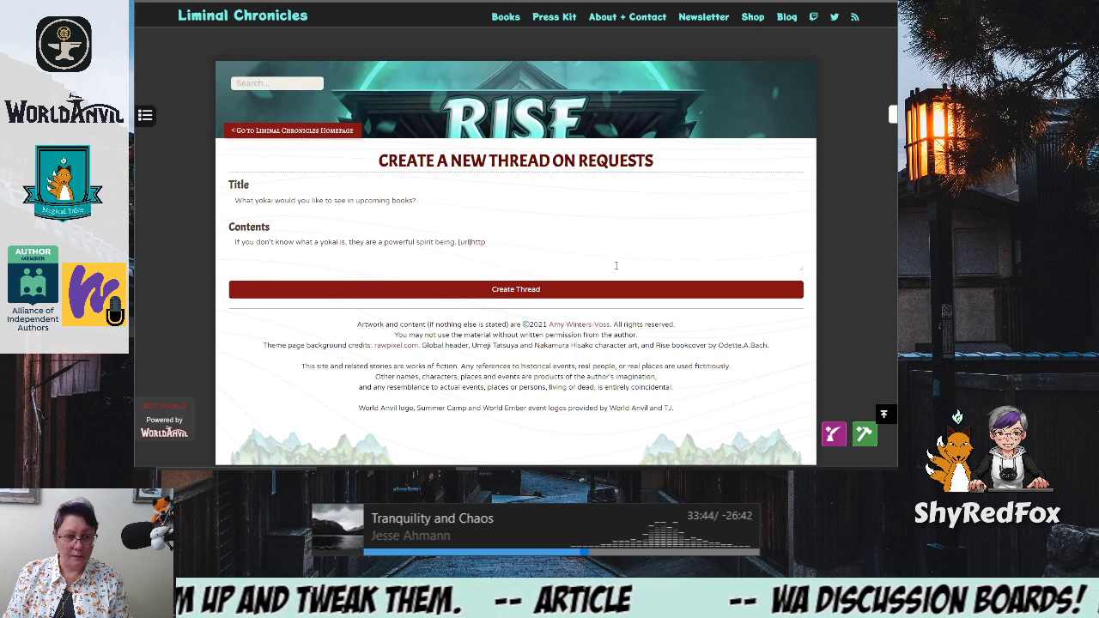
{"action": "key", "text": "BackSpace"}
{"action": "key", "text": "BackSpace"}
{"action": "key", "text": "BackSpace"}
{"action": "type", "text": "s://yo"}
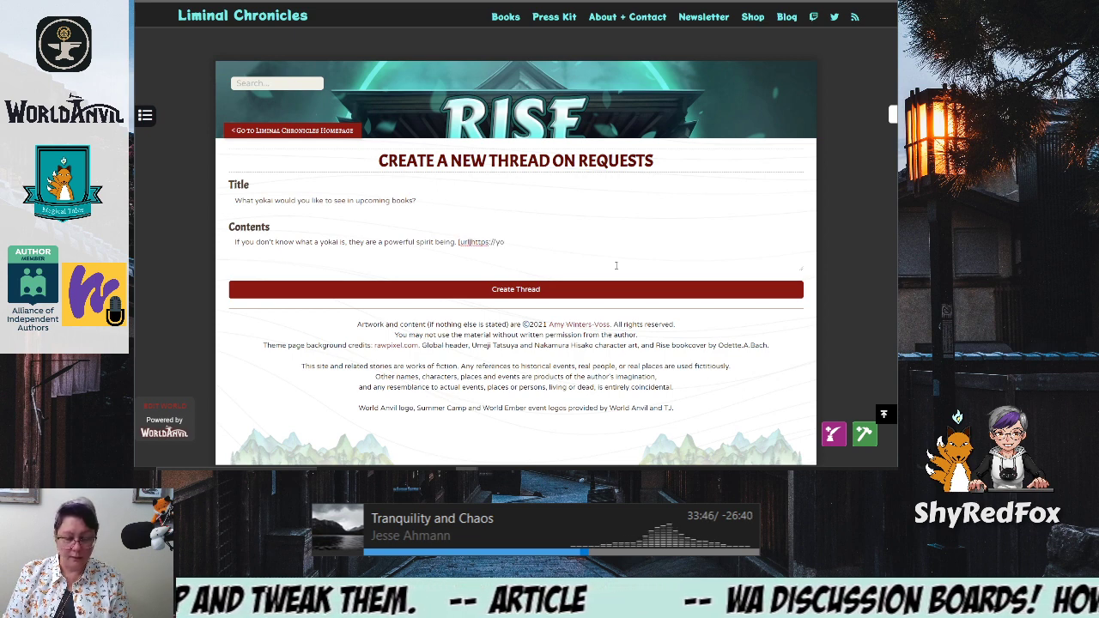
{"action": "type", "text": "kai.com]"}
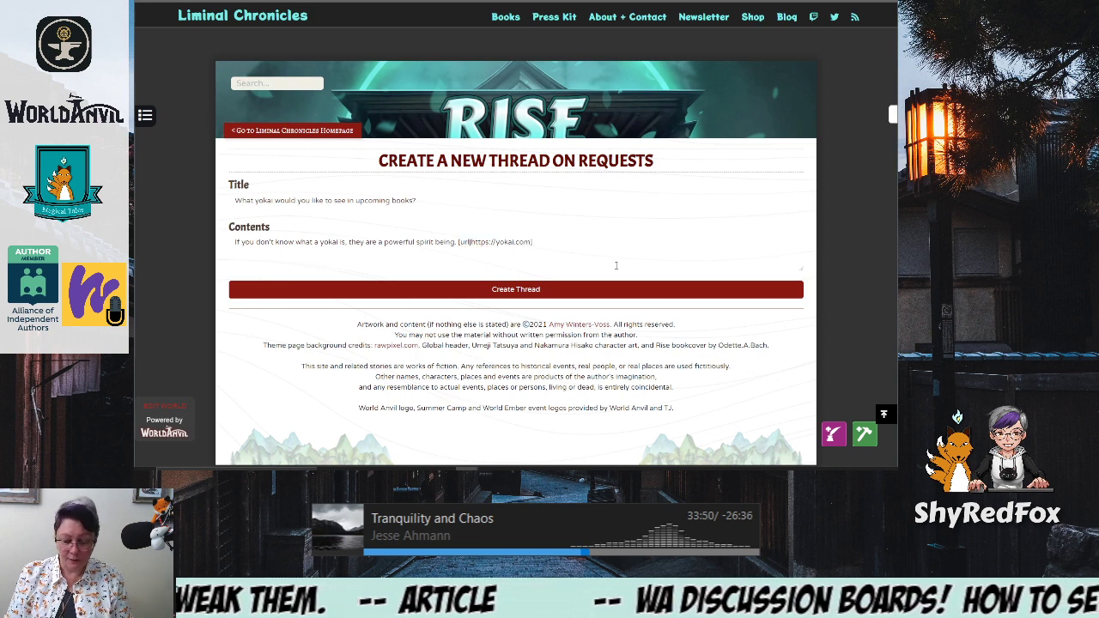
Add the link text "Check out yokai.com" after the opening tag and close the link with "[/url]"
{"action": "type", "text": "Che"}
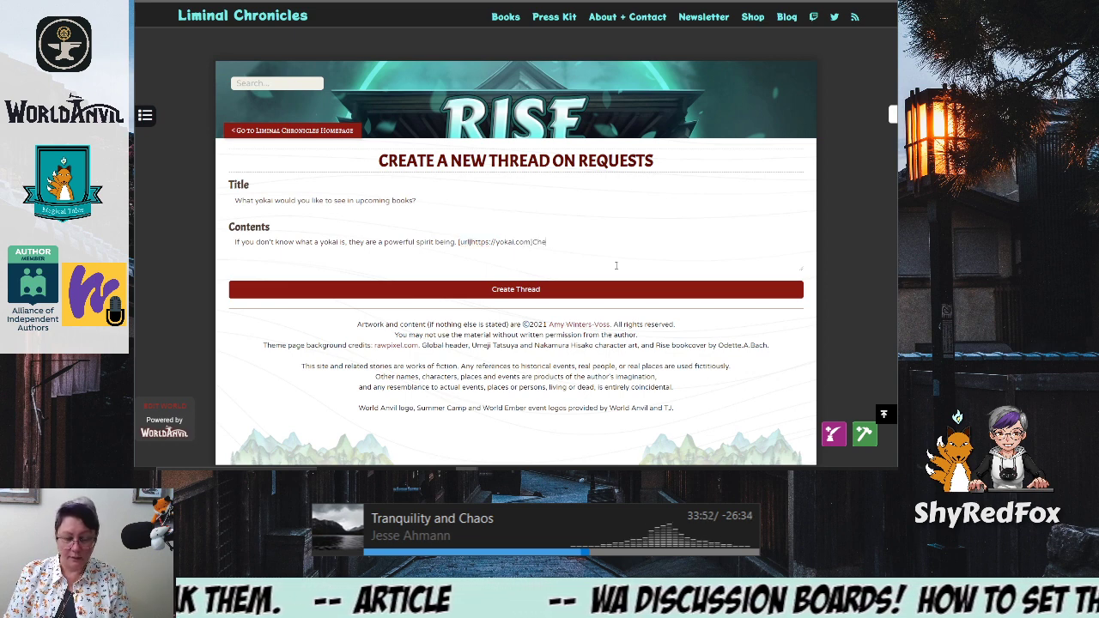
{"action": "type", "text": "ck out yoka"}
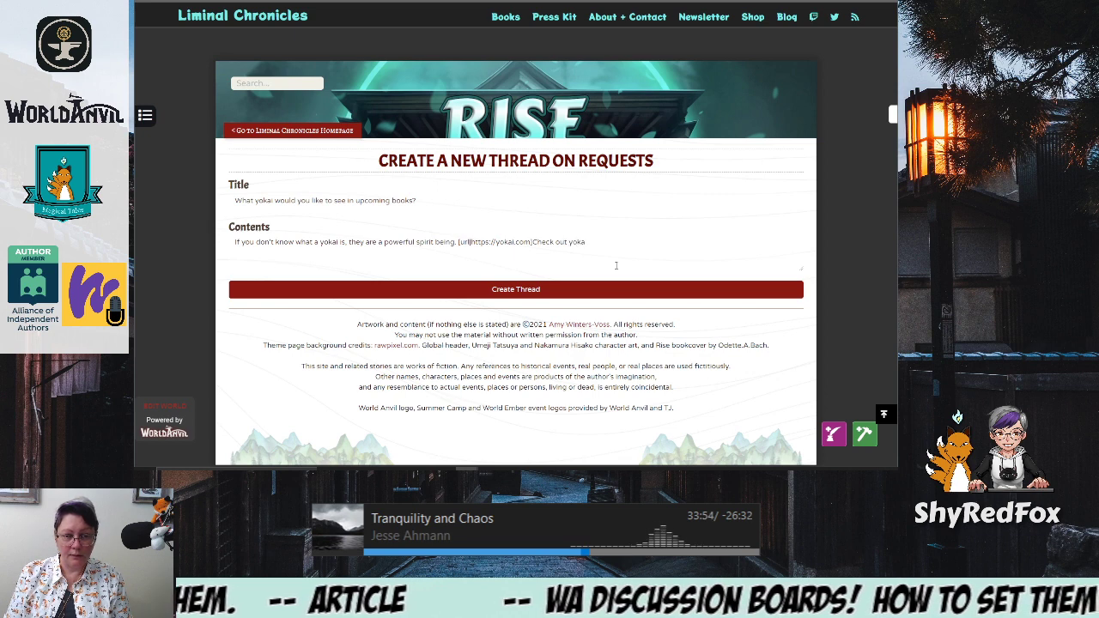
{"action": "type", "text": "i.com[/"}
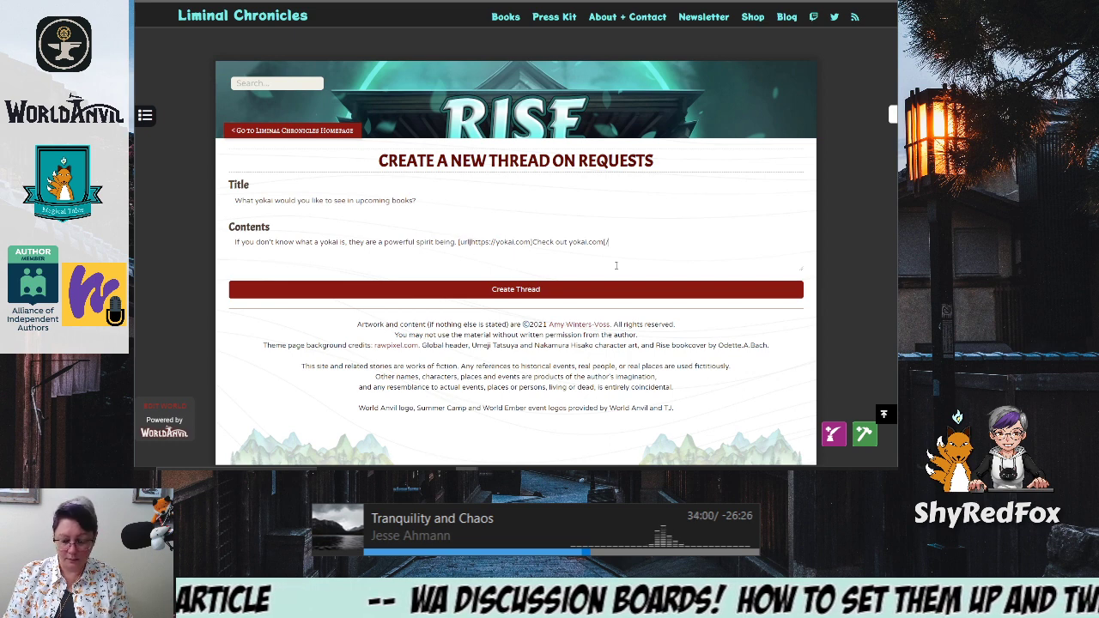
{"action": "type", "text": "url]"}
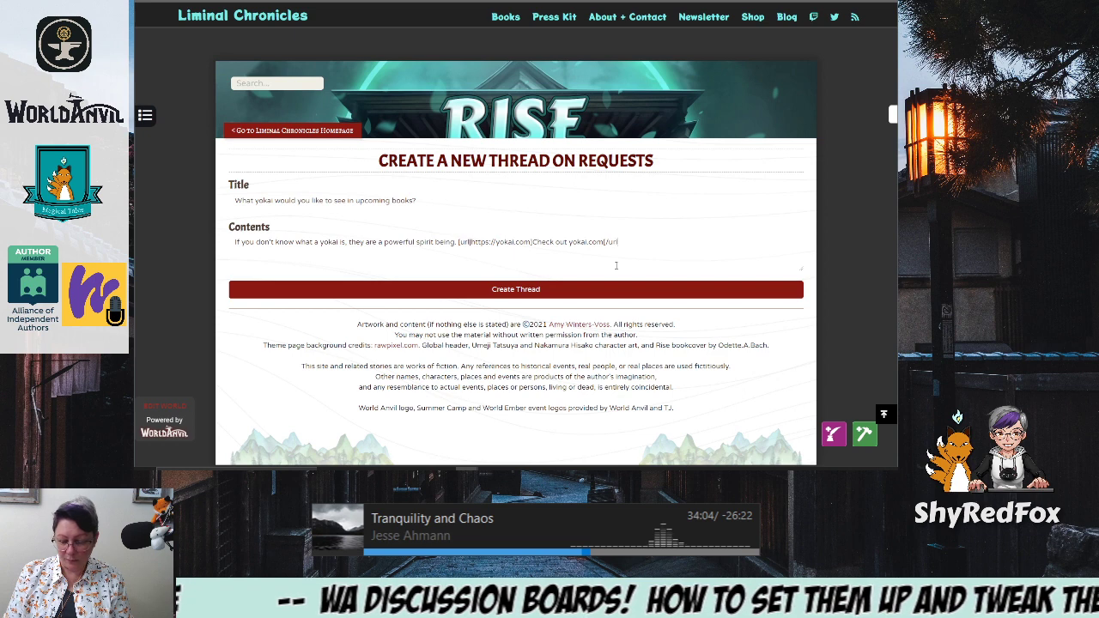
Finish the thread contents with "for a vast array of examples." and create the thread on the Requests board
{"action": "type", "text": " for"}
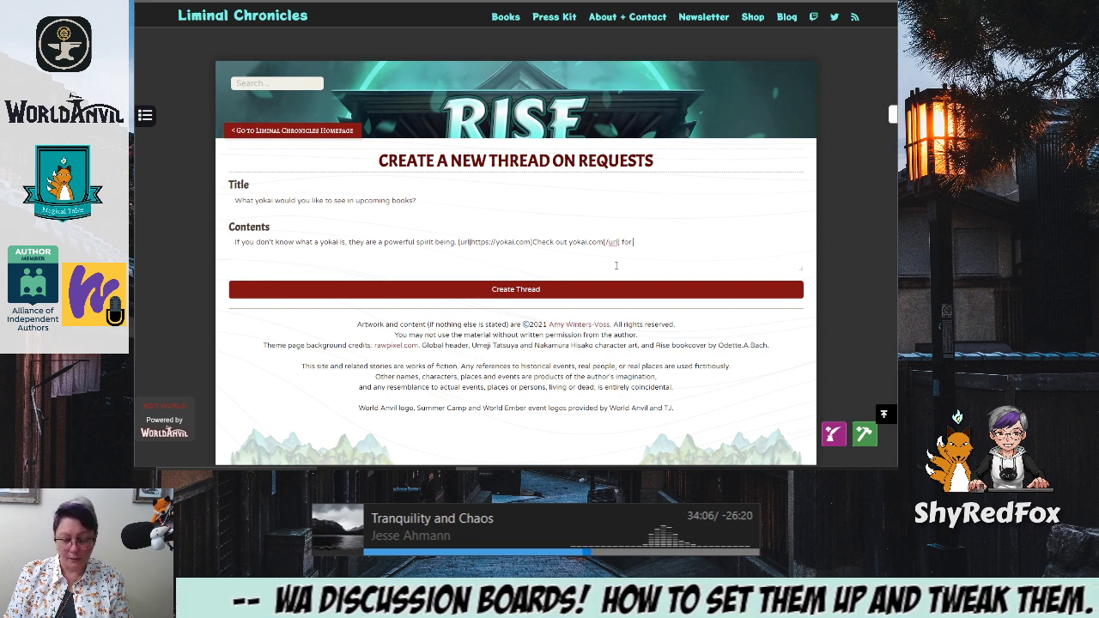
{"action": "type", "text": " w"}
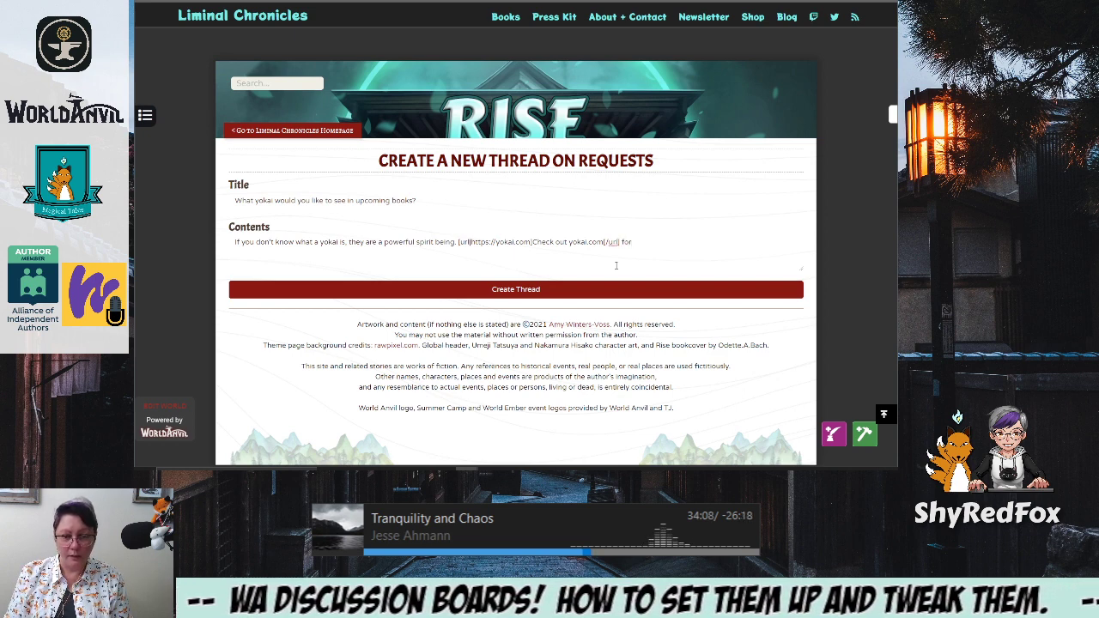
{"action": "type", "text": " a va"}
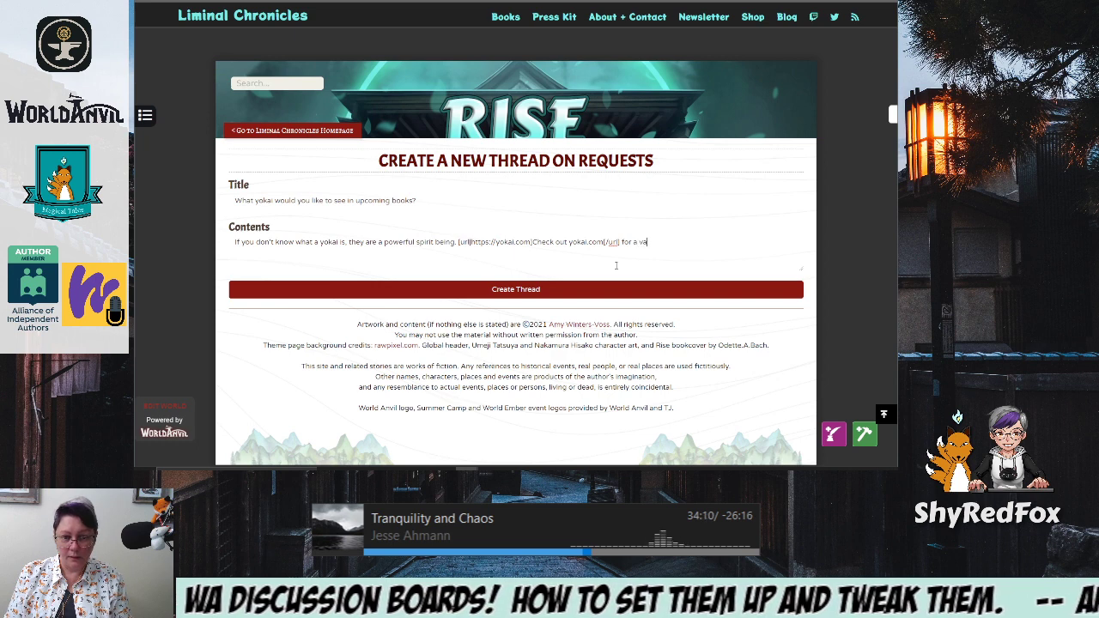
{"action": "type", "text": "st array of"}
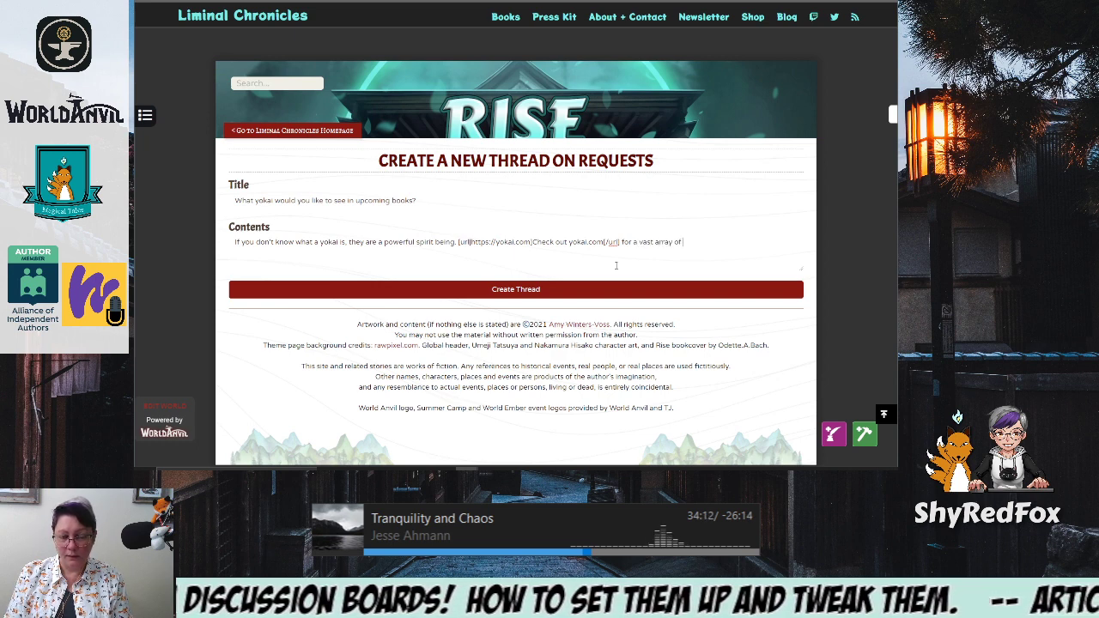
{"action": "type", "text": " examples."}
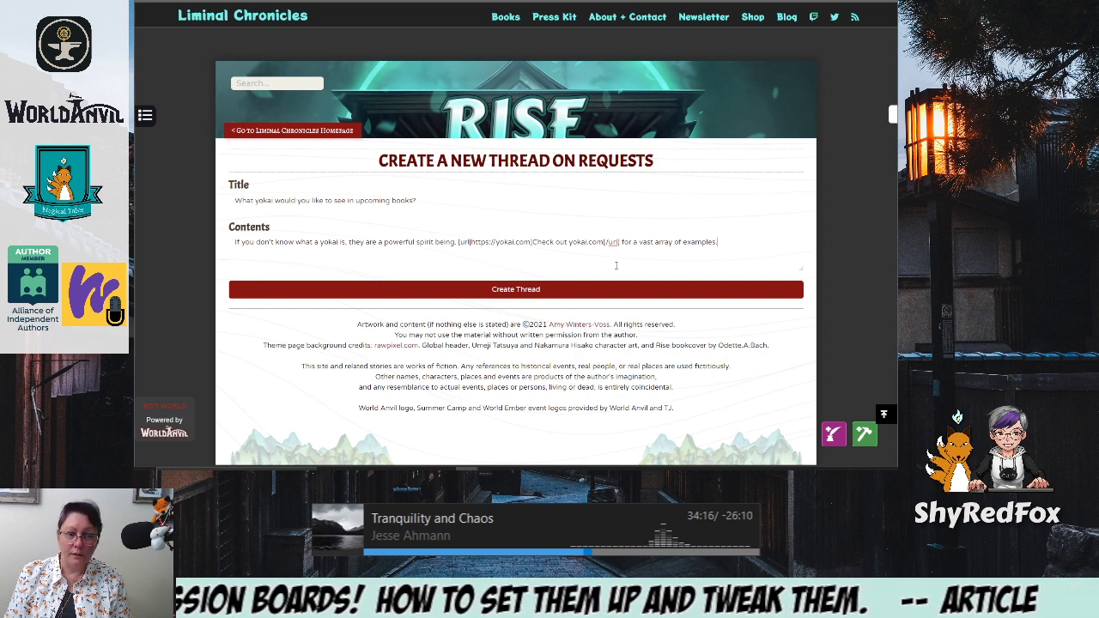
{"action": "left_click", "coordinate": [513, 291]}
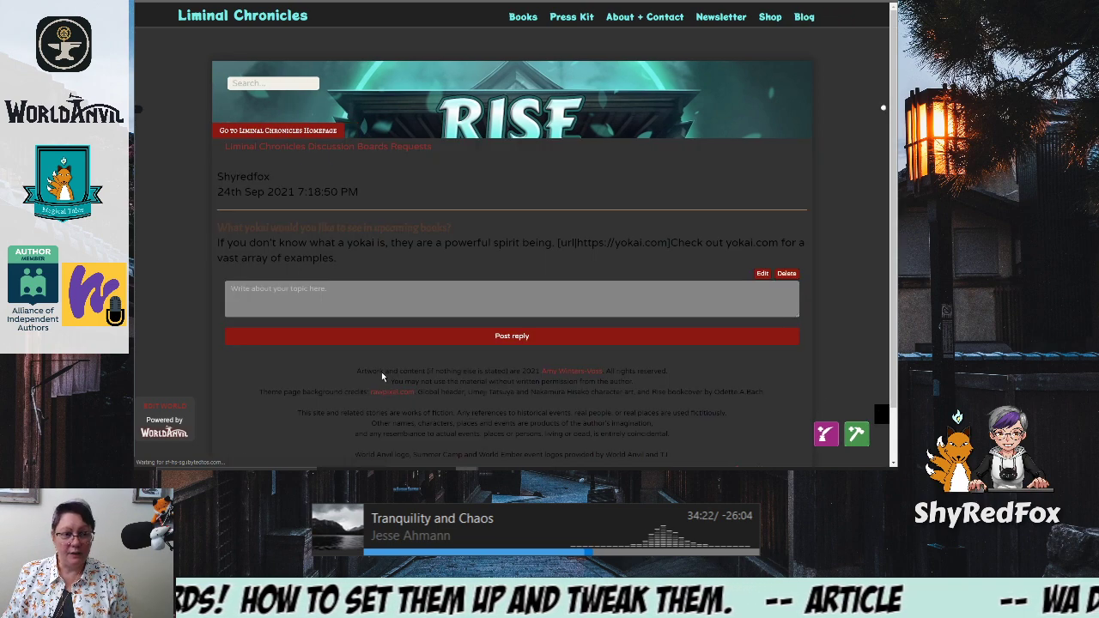
Try to edit the posted yokai thread, reload its page, and look over the post and its reply field
{"action": "scroll", "coordinate": [463, 337], "scroll_direction": "down", "scroll_amount": 2}
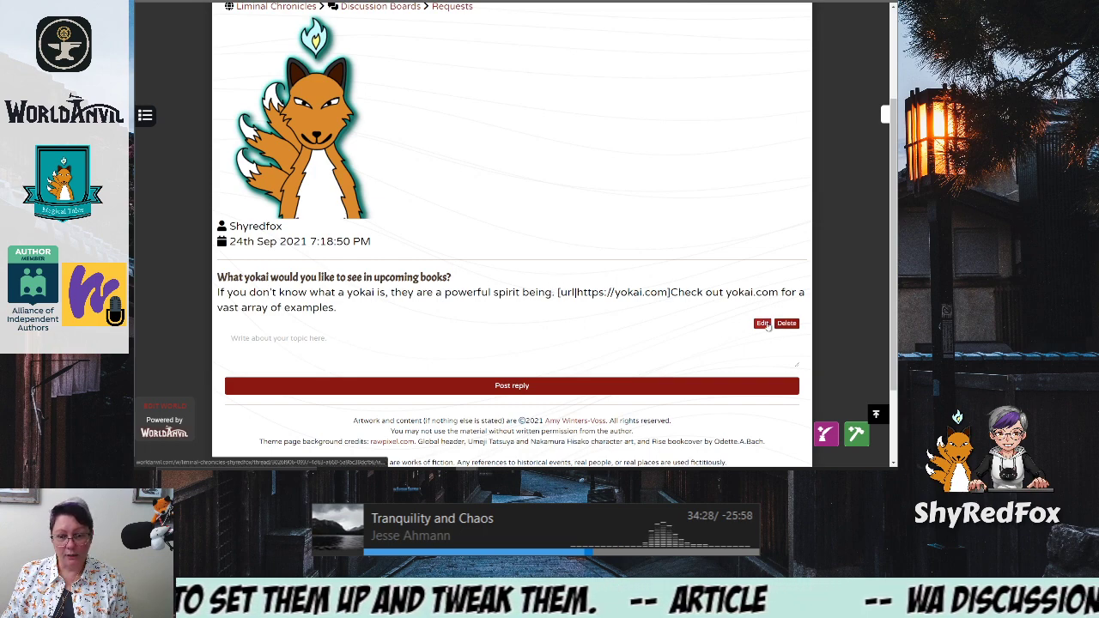
{"action": "left_click", "coordinate": [763, 323]}
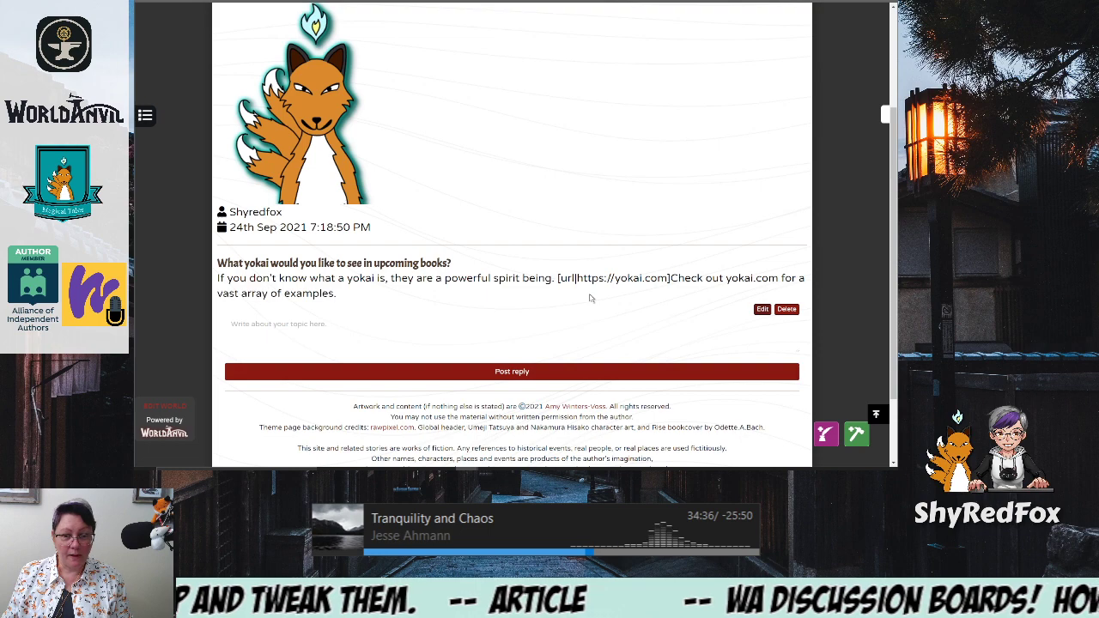
{"action": "key", "text": "F5"}
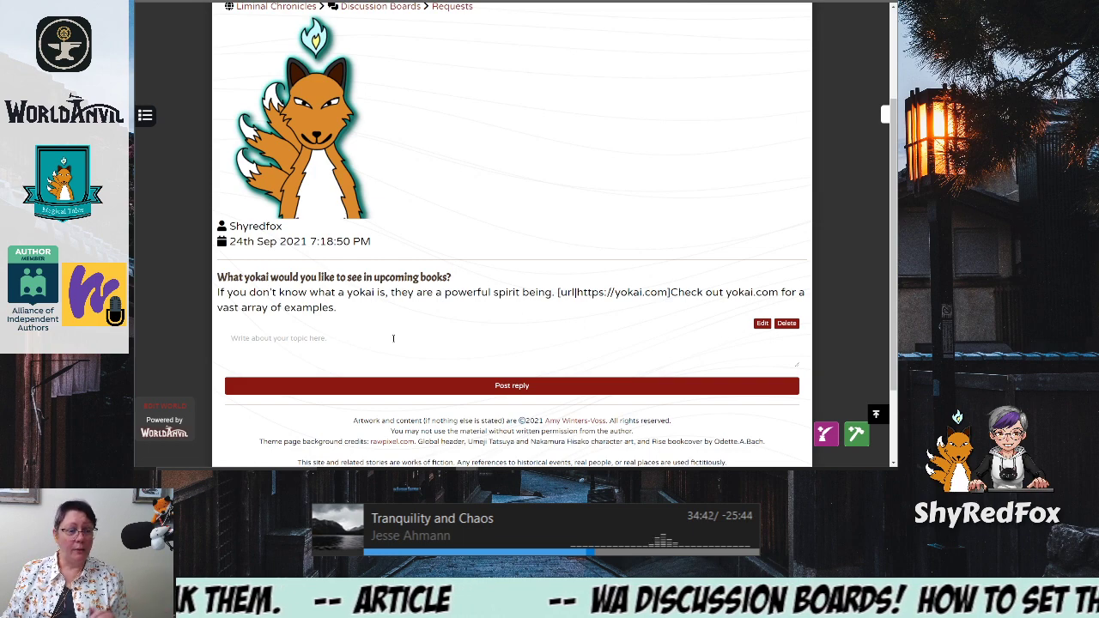
{"action": "scroll", "coordinate": [433, 319], "scroll_direction": "down", "scroll_amount": 2}
{"action": "left_click", "coordinate": [287, 239]}
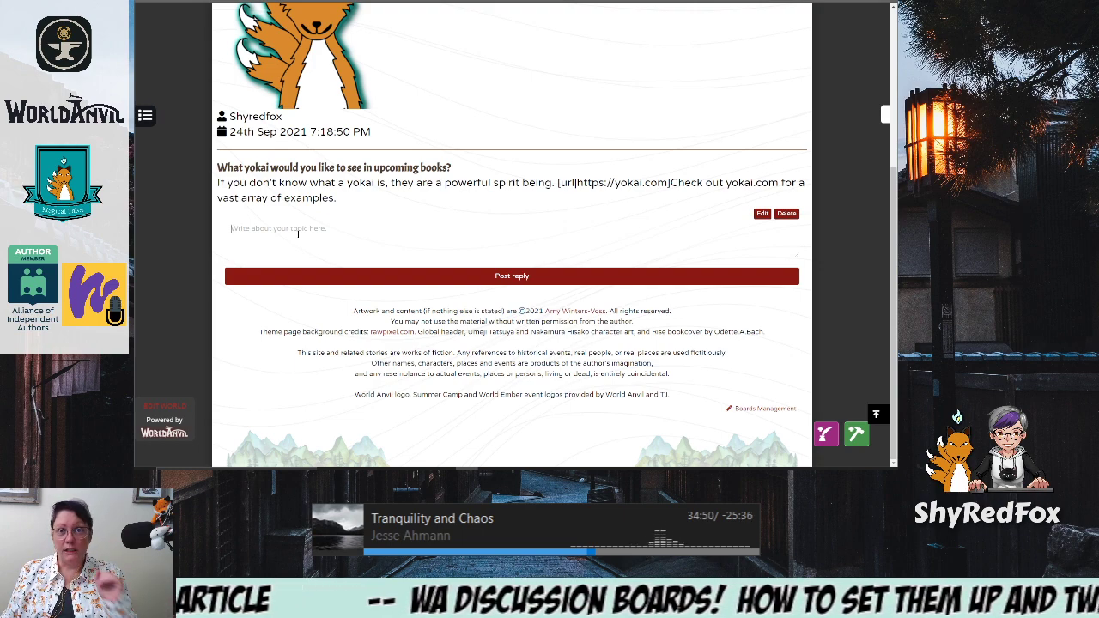
{"action": "scroll", "coordinate": [395, 352], "scroll_direction": "up", "scroll_amount": 3}
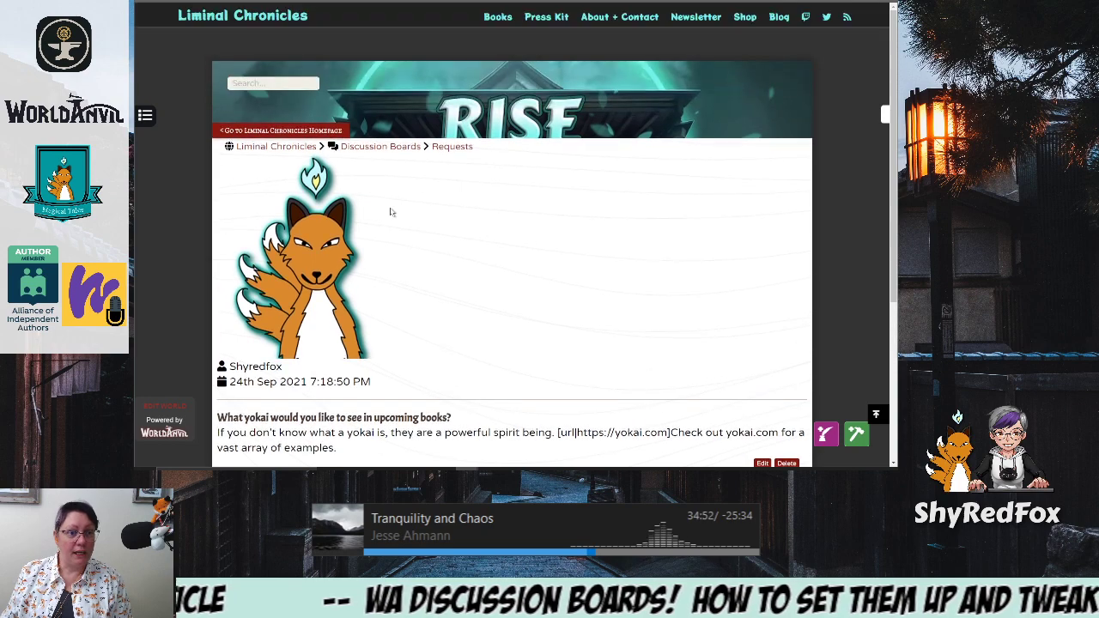
Examine the discussion boards overview and the Requests board's thread list, and return to the overview
{"action": "left_click", "coordinate": [390, 148]}
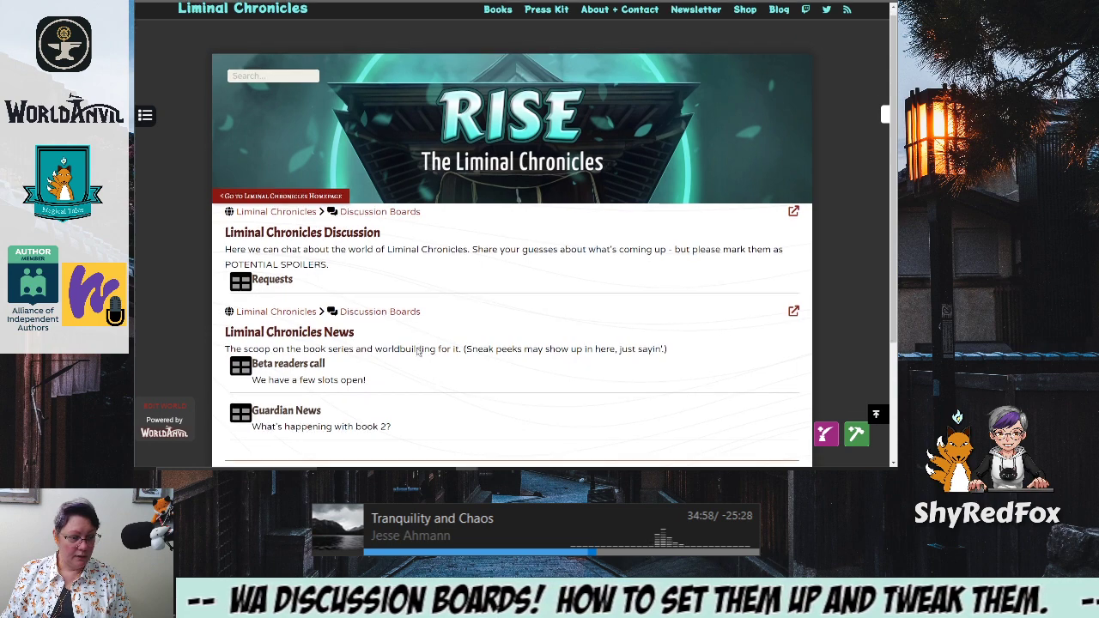
{"action": "scroll", "coordinate": [422, 334], "scroll_direction": "down", "scroll_amount": 2}
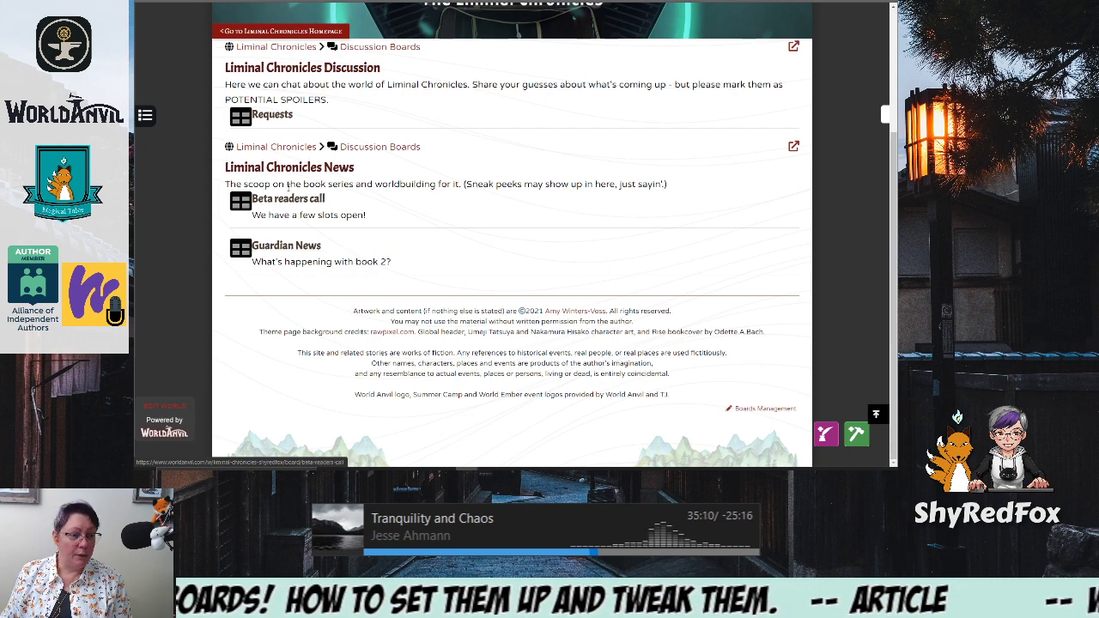
{"action": "left_click", "coordinate": [271, 116]}
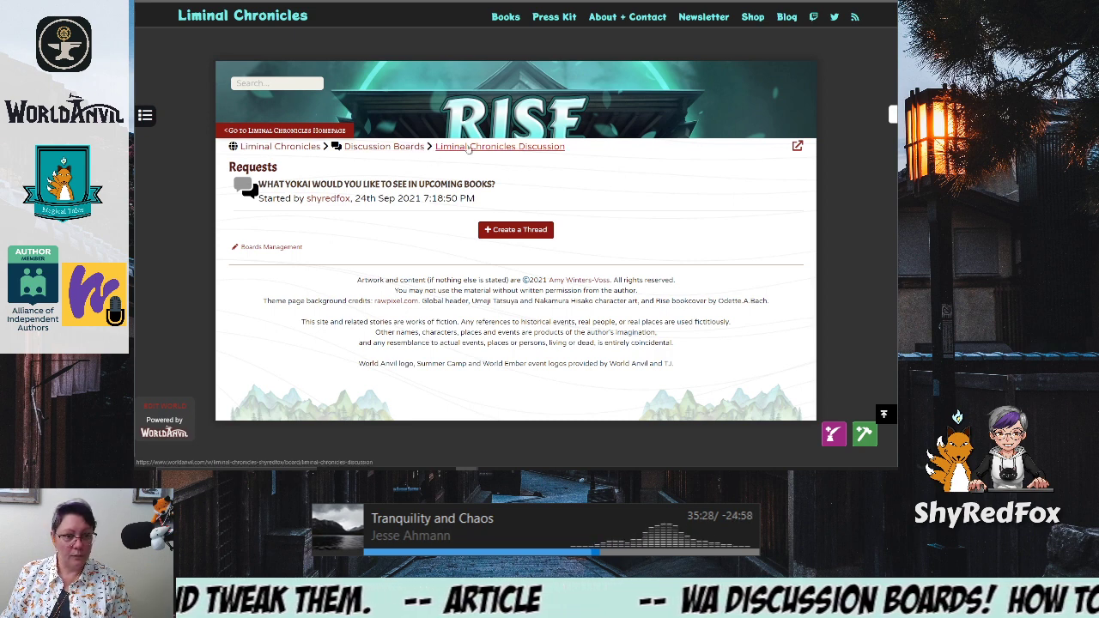
{"action": "left_click", "coordinate": [369, 149]}
{"action": "scroll", "coordinate": [431, 315], "scroll_direction": "down", "scroll_amount": 3}
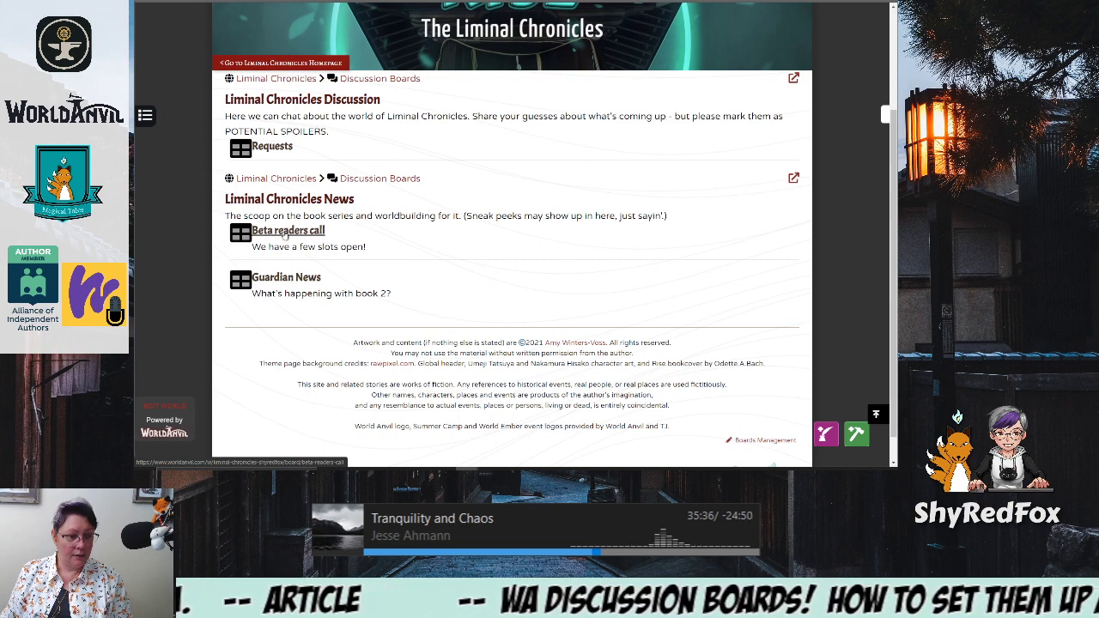
{"action": "left_click", "coordinate": [286, 233]}
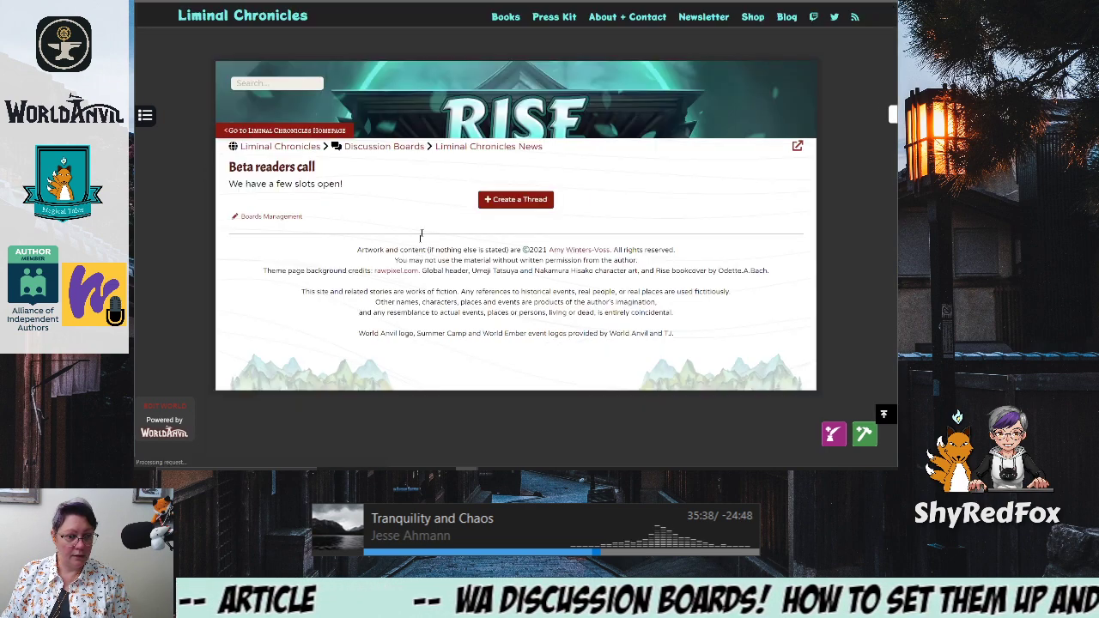
{"action": "left_click", "coordinate": [536, 200]}
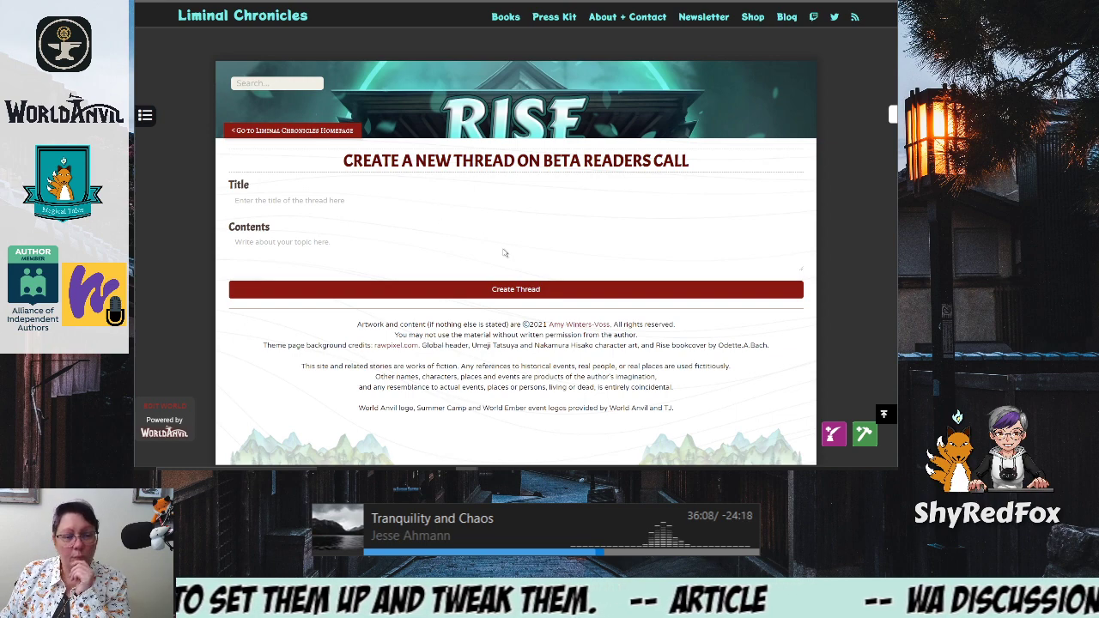
{"action": "key", "text": "alt+Left"}
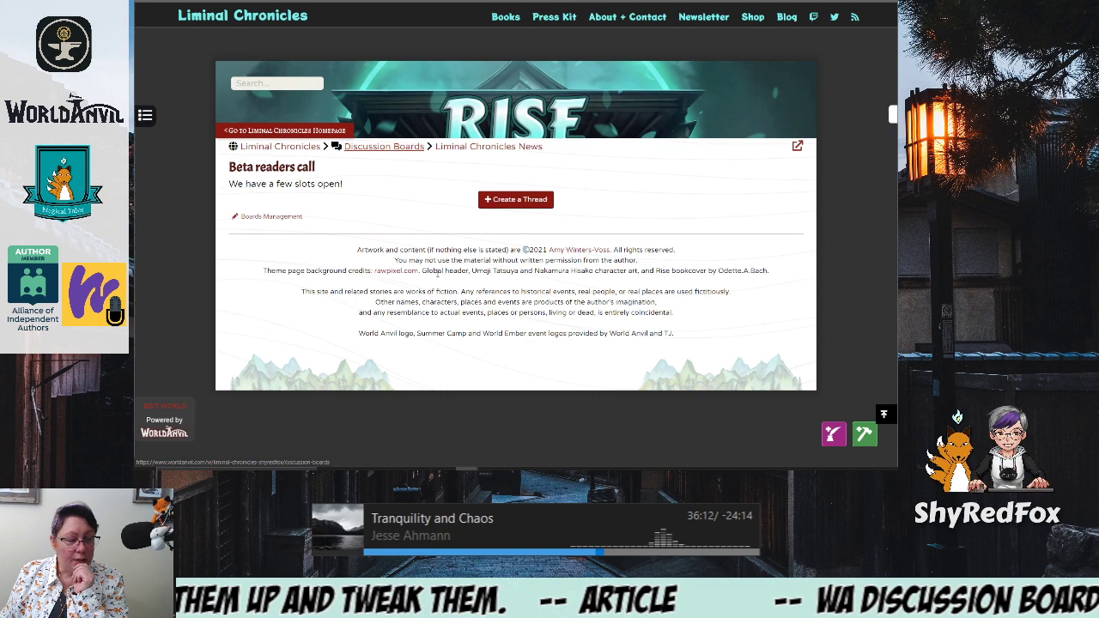
{"action": "left_click", "coordinate": [394, 150]}
{"action": "scroll", "coordinate": [407, 302], "scroll_direction": "down", "scroll_amount": 3}
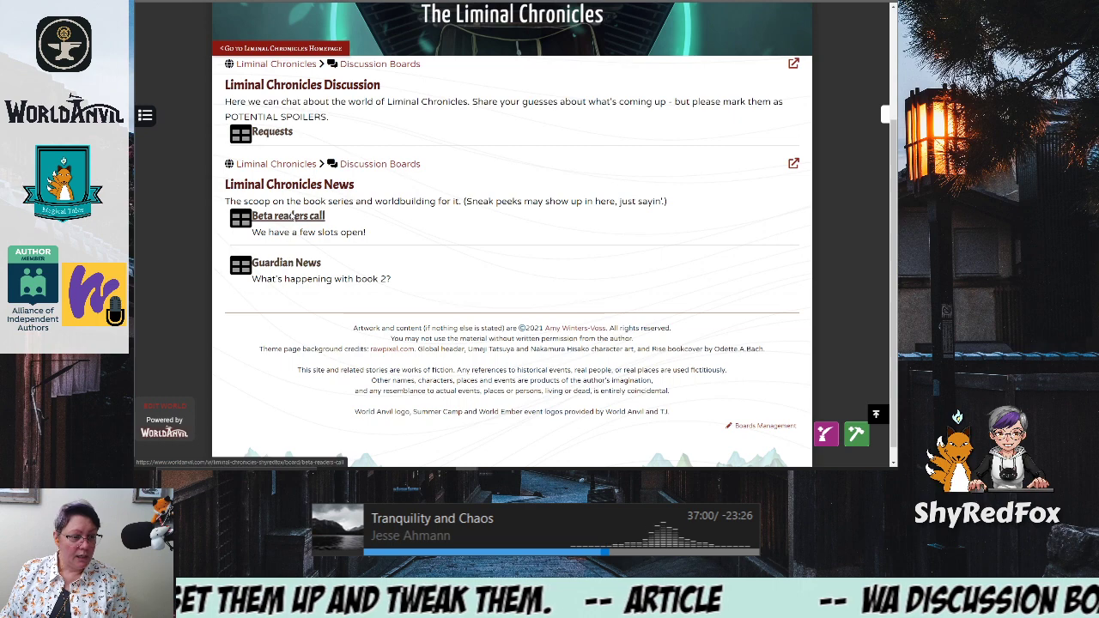
Open the Beta readers call board and start a new thread on it
{"action": "left_click", "coordinate": [471, 236]}
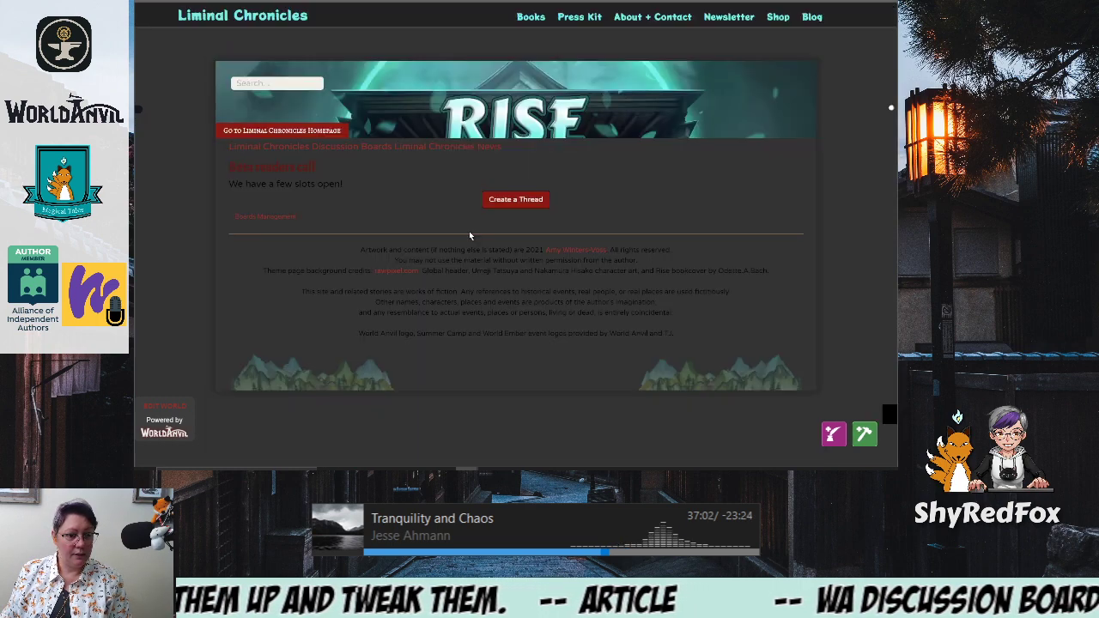
{"action": "left_click", "coordinate": [527, 203]}
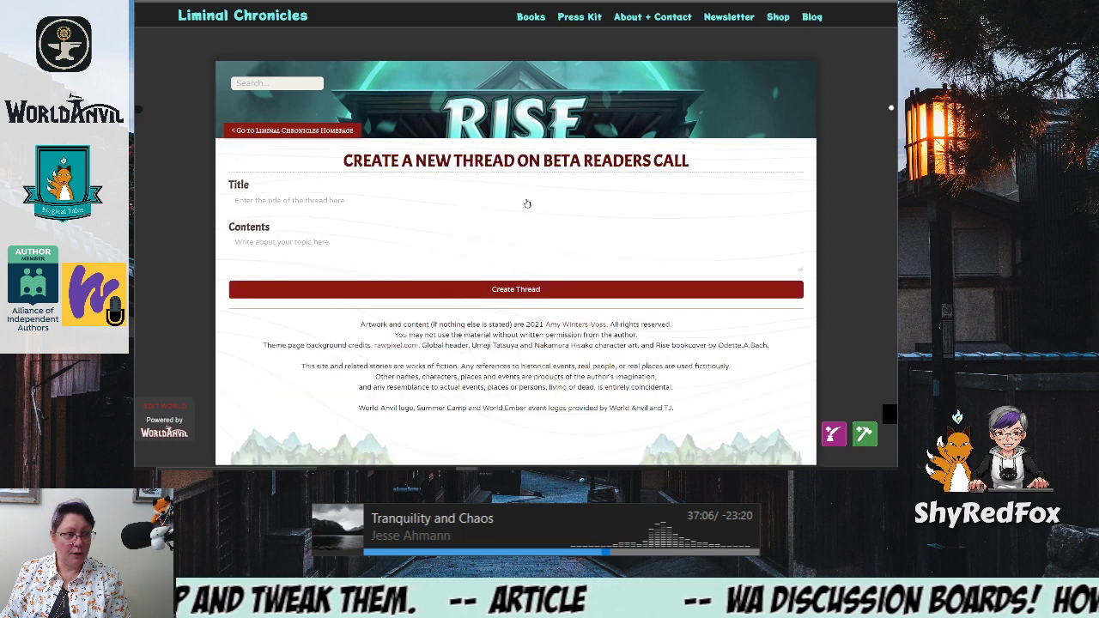
{"action": "left_click", "coordinate": [309, 200]}
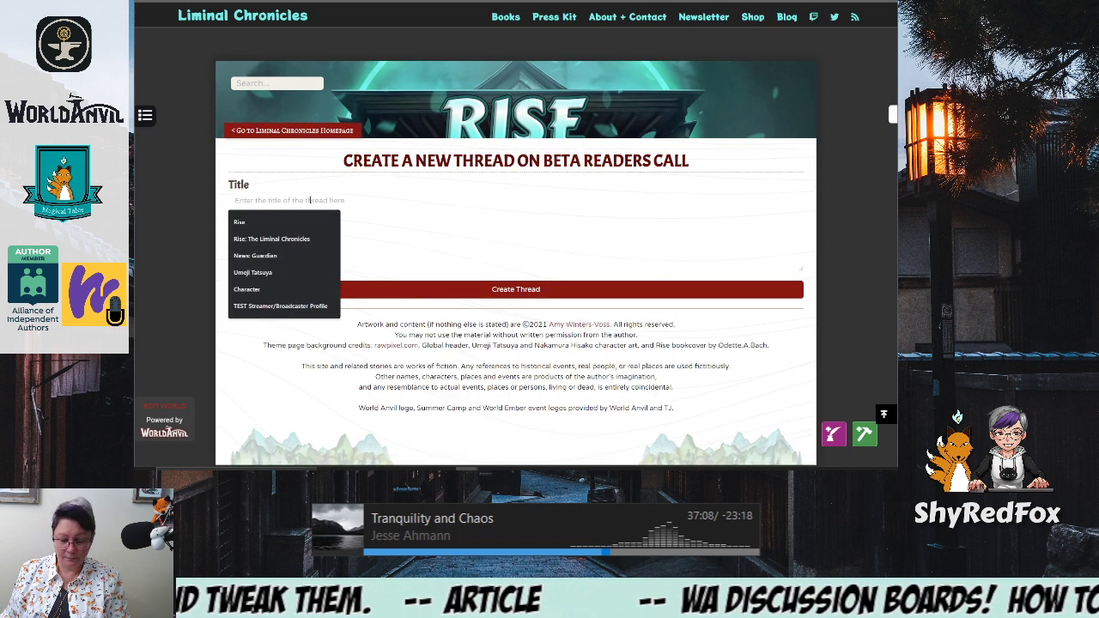
{"action": "type", "text": "To join th"}
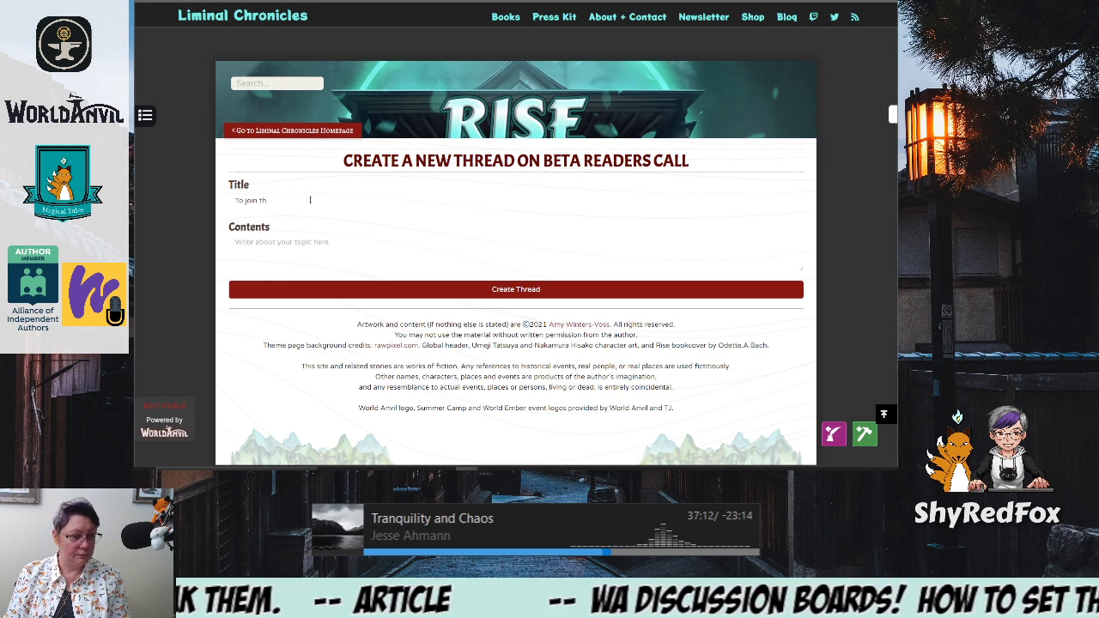
{"action": "key", "text": "BackSpace"}
{"action": "key", "text": "BackSpace"}
{"action": "key", "text": "BackSpace"}
{"action": "key", "text": "BackSpace"}
{"action": "key", "text": "BackSpace"}
{"action": "key", "text": "BackSpace"}
{"action": "key", "text": "BackSpace"}
{"action": "key", "text": "BackSpace"}
{"action": "key", "text": "BackSpace"}
{"action": "key", "text": "BackSpace"}
Title the new thread "Join the beta readers!" and go to its contents field
{"action": "type", "text": "Join the"}
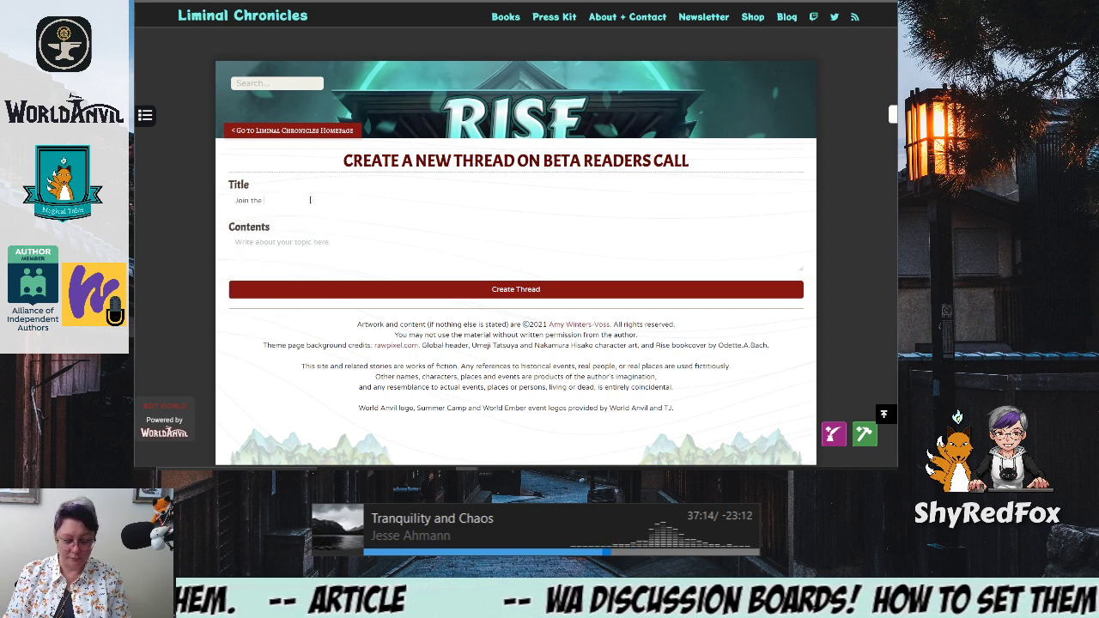
{"action": "type", "text": " beta readers"}
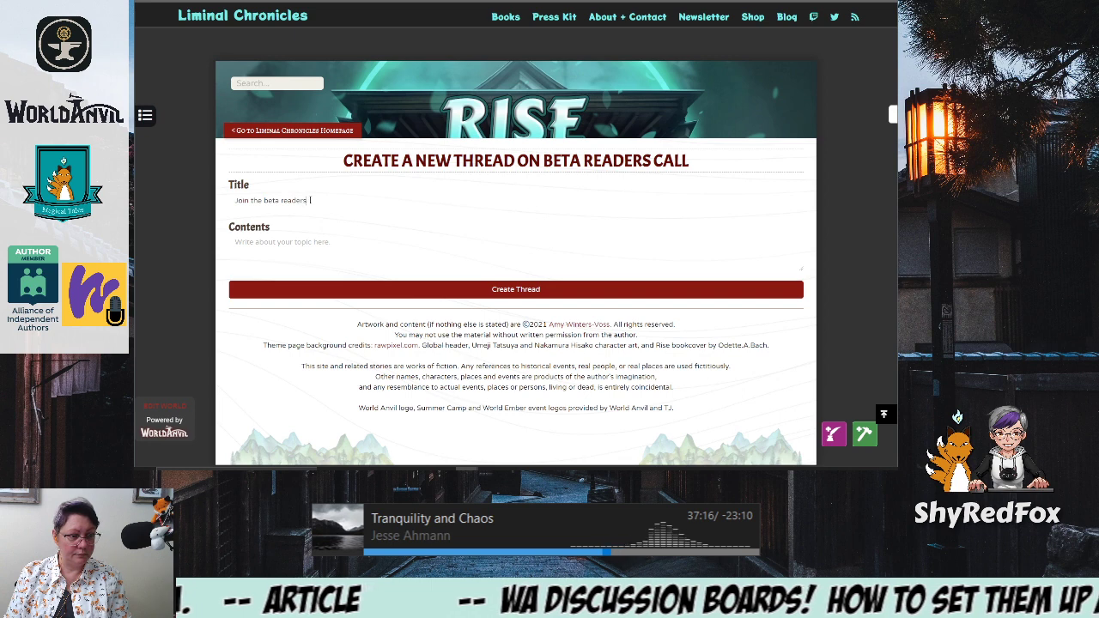
{"action": "key", "text": "BackSpace"}
{"action": "type", "text": "!"}
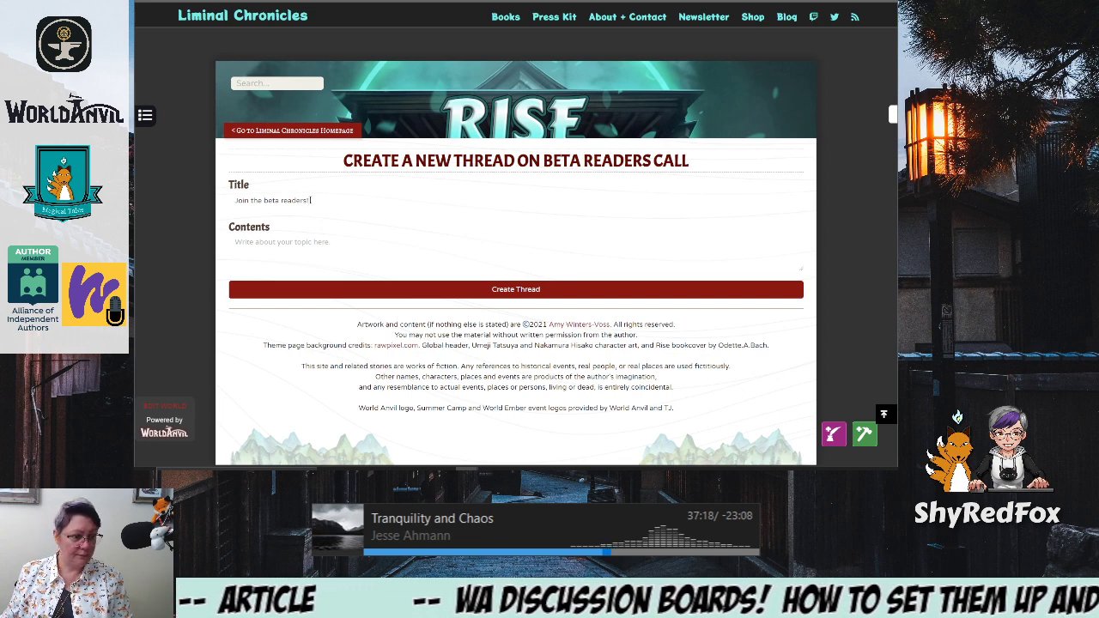
{"action": "left_click", "coordinate": [304, 243]}
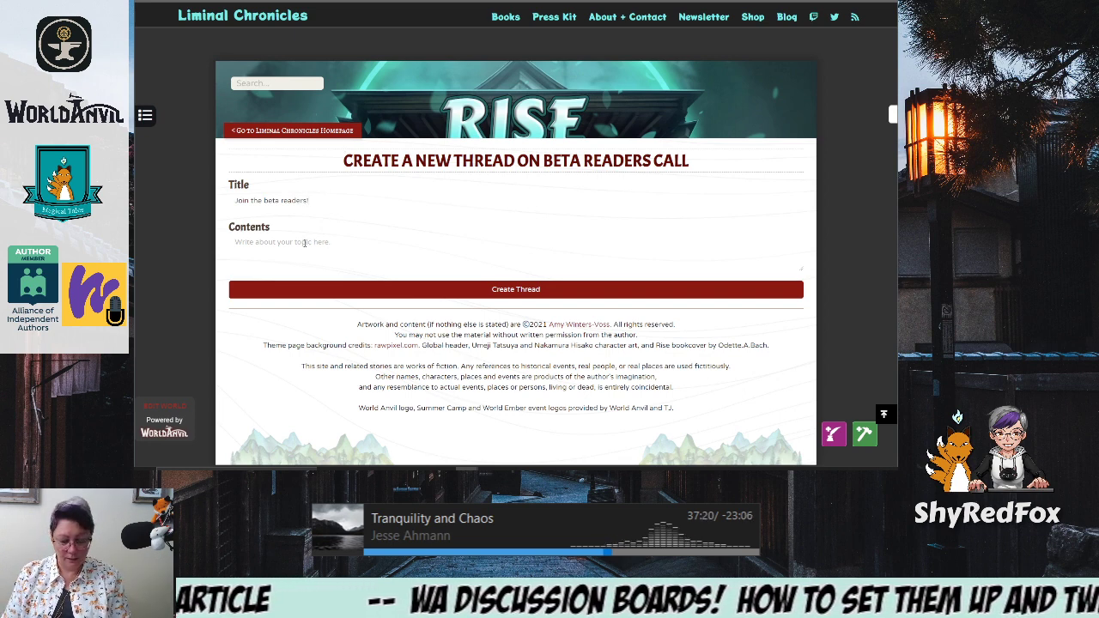
{"action": "type", "text": "As"}
{"action": "key", "text": "BackSpace"}
{"action": "key", "text": "BackSpace"}
{"action": "type", "text": "As"}
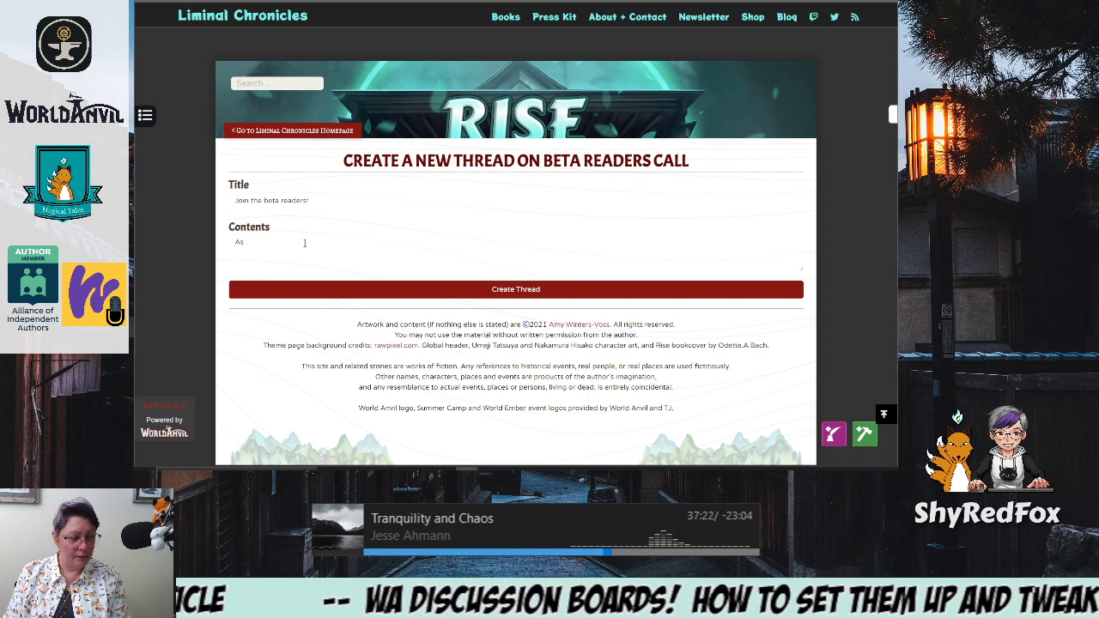
{"action": "type", "text": " of"}
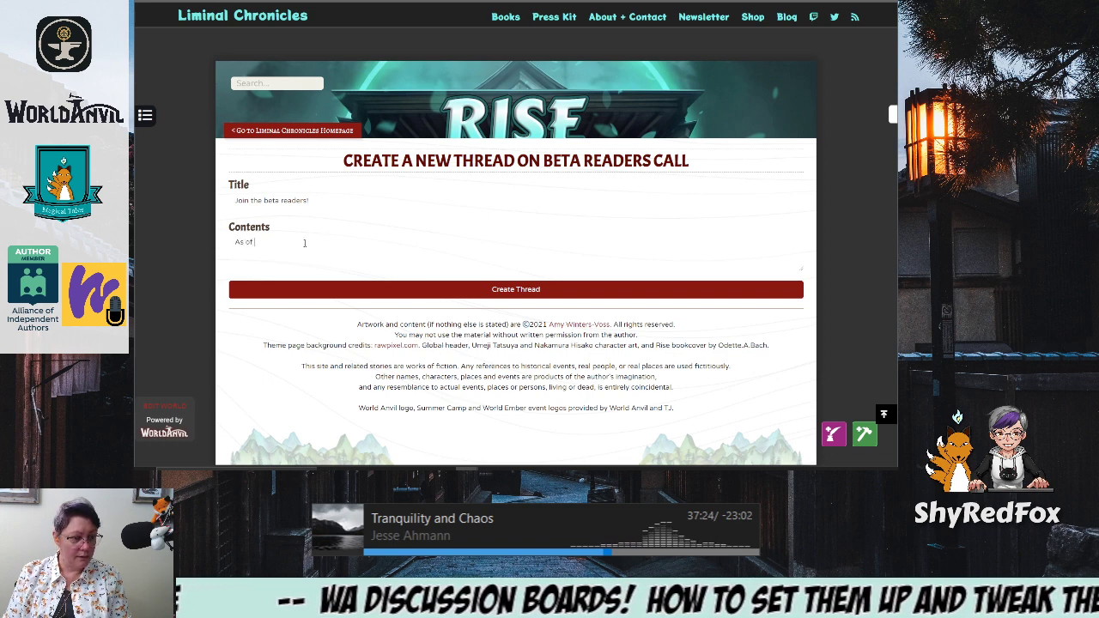
{"action": "key", "text": "BackSpace"}
{"action": "key", "text": "BackSpace"}
{"action": "key", "text": "BackSpace"}
{"action": "key", "text": "BackSpace"}
{"action": "key", "text": "BackSpace"}
Write "Currently we have 2 slots left open for beta readers. to sign up visit:" as the thread contents
{"action": "type", "text": "Cur"}
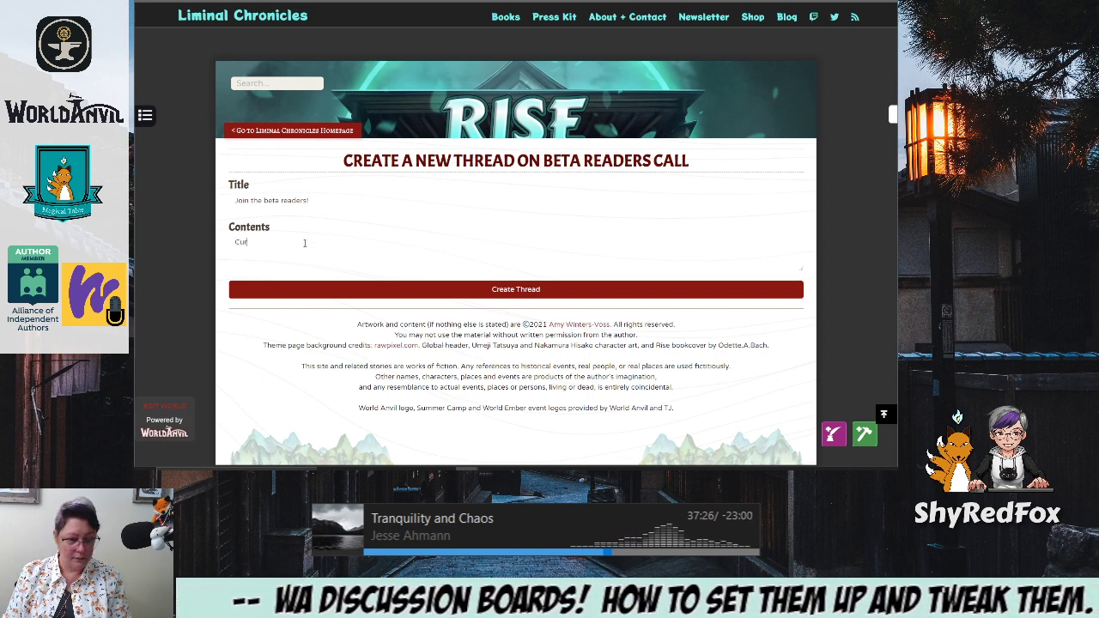
{"action": "type", "text": "rently"}
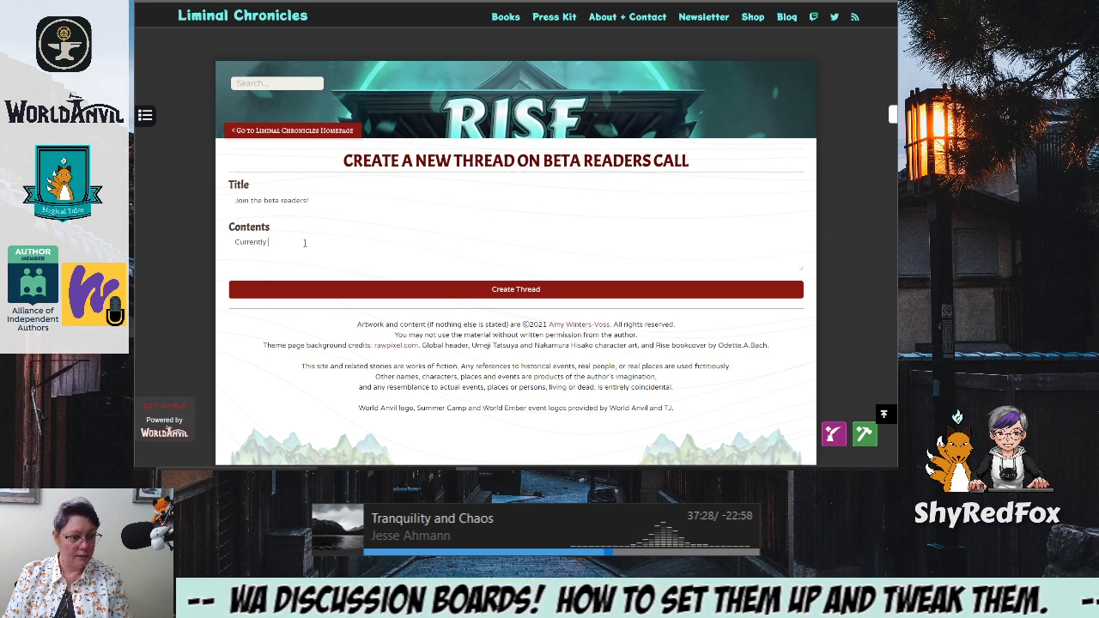
{"action": "type", "text": " we have"}
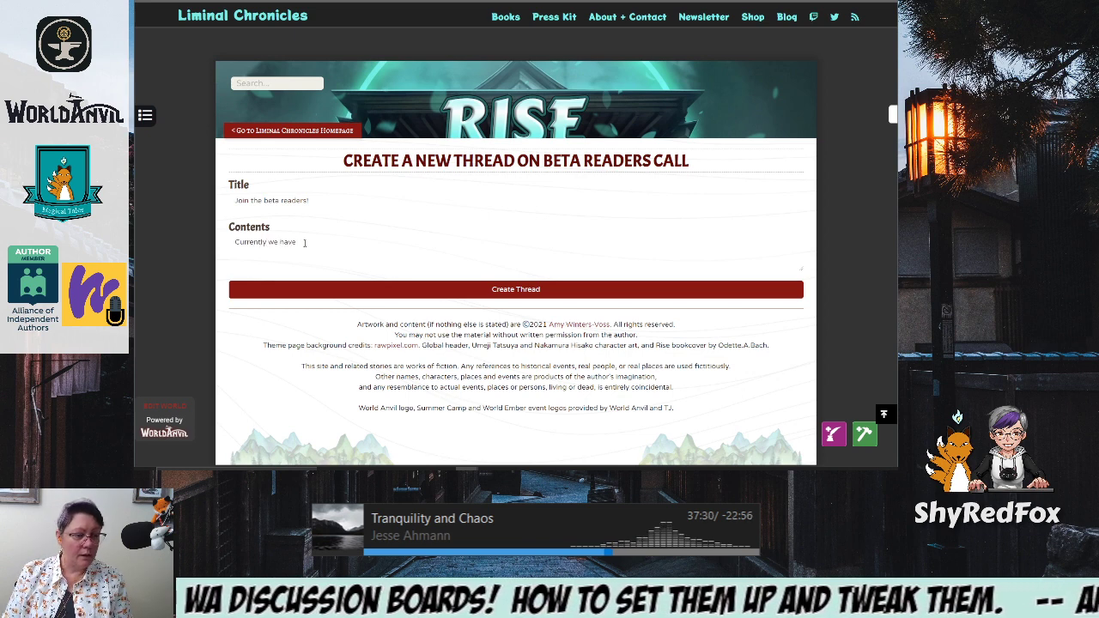
{"action": "type", "text": " 2 slots"}
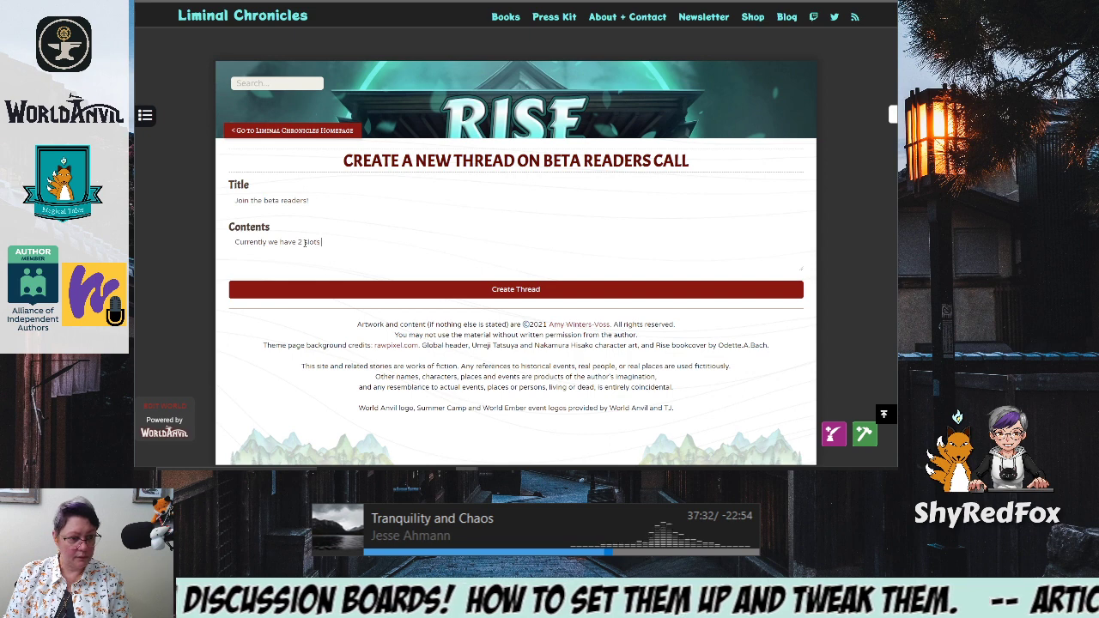
{"action": "type", "text": " left open fo"}
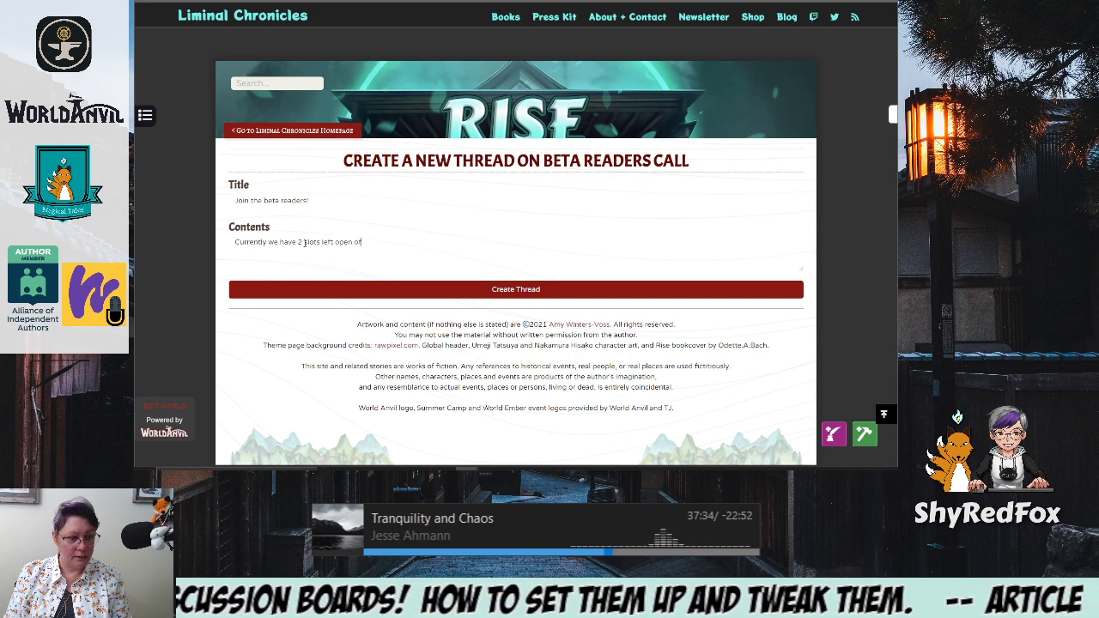
{"action": "type", "text": "r beta"}
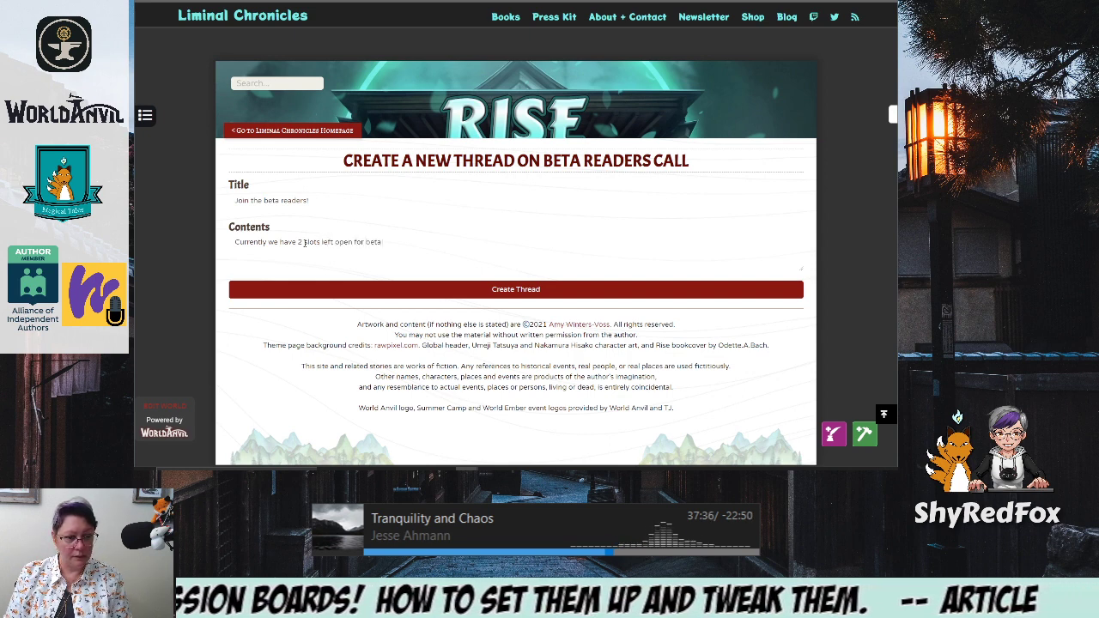
{"action": "type", "text": " readers"}
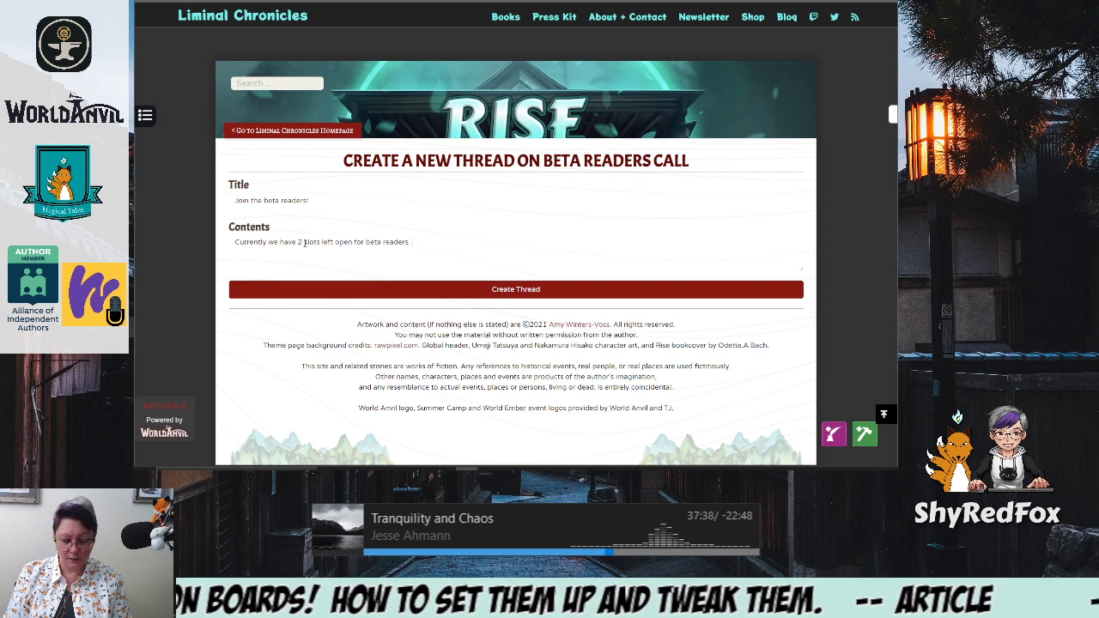
{"action": "type", "text": ". to s"}
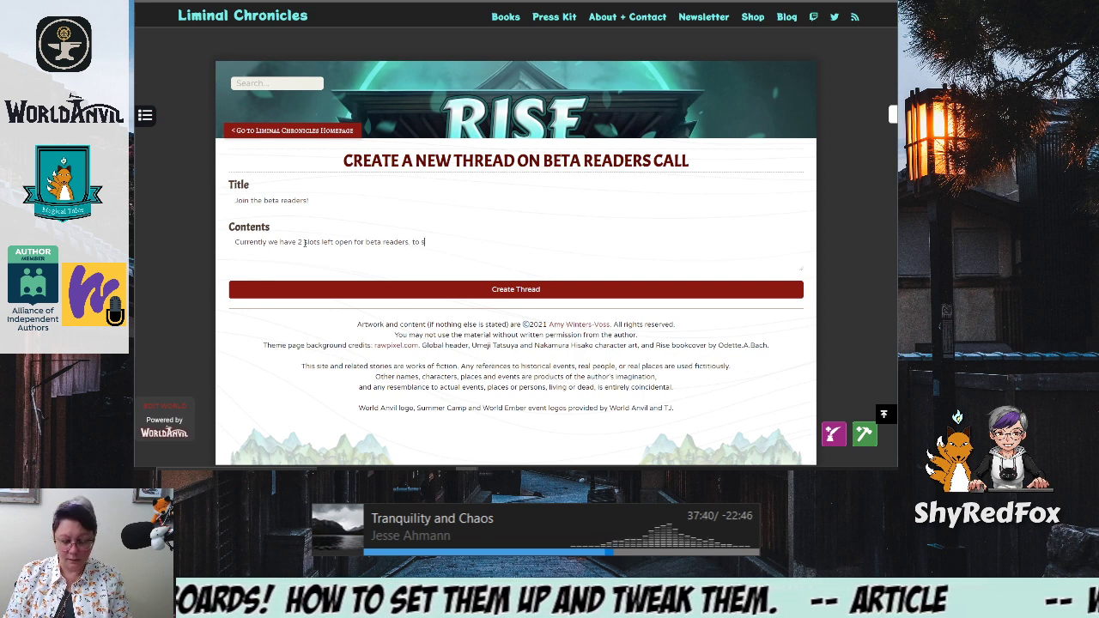
{"action": "type", "text": "ig"}
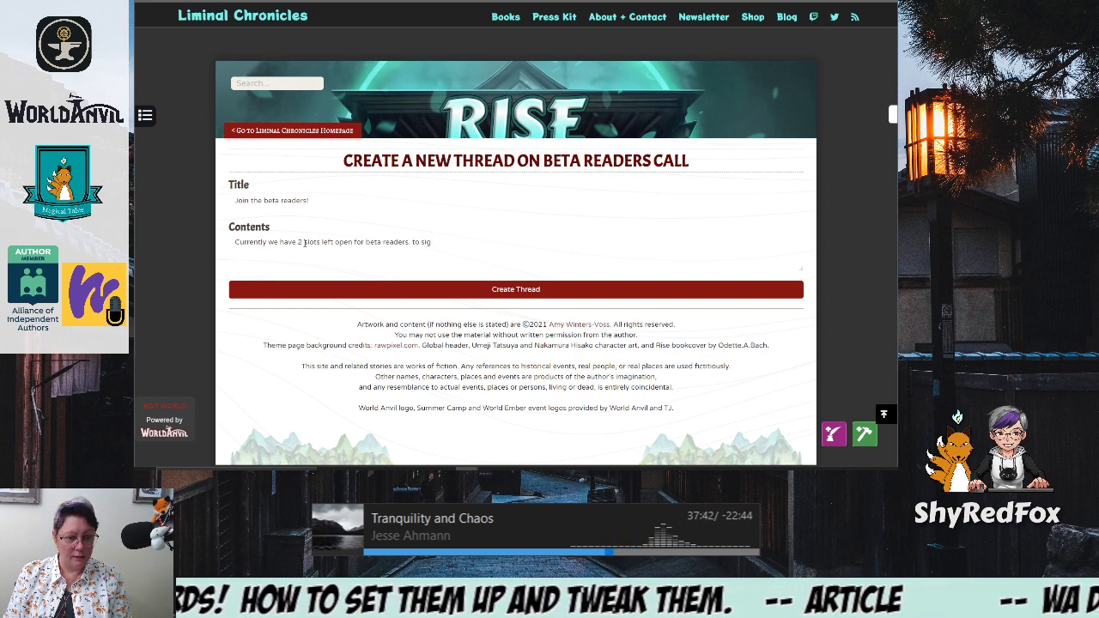
{"action": "type", "text": "n up visit:"}
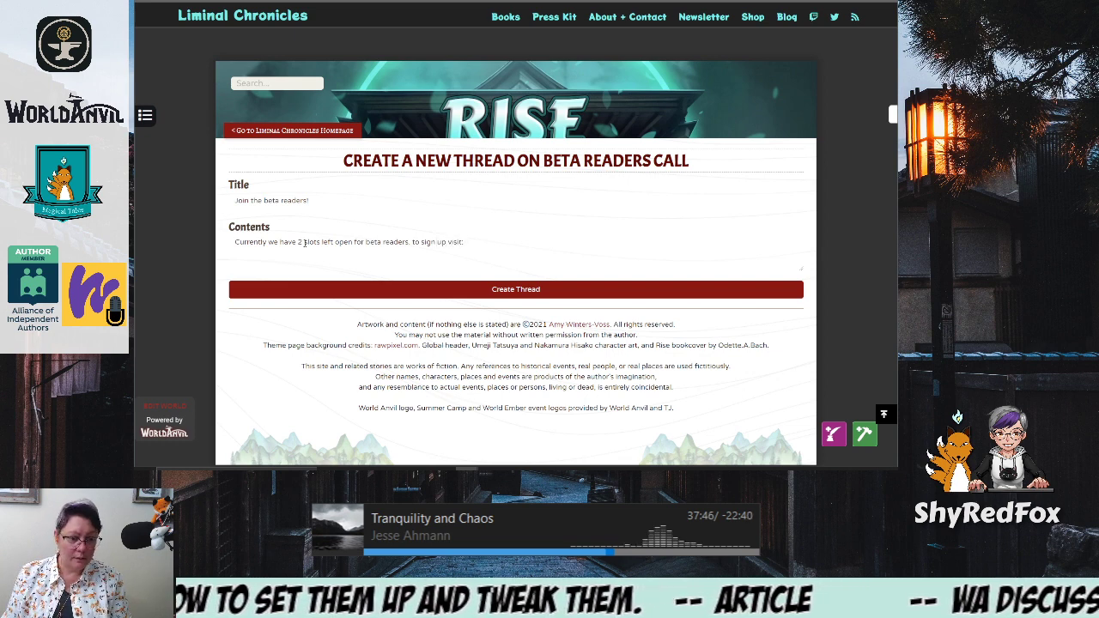
Capitalize "To" at the start of the second sentence and return to the end of the contents
{"action": "key", "text": "ctrl+Left"}
{"action": "key", "text": "ctrl+Left"}
{"action": "key", "text": "ctrl+Left"}
{"action": "key", "text": "ctrl+Left"}
{"action": "key", "text": "Delete"}
{"action": "type", "text": "T"}
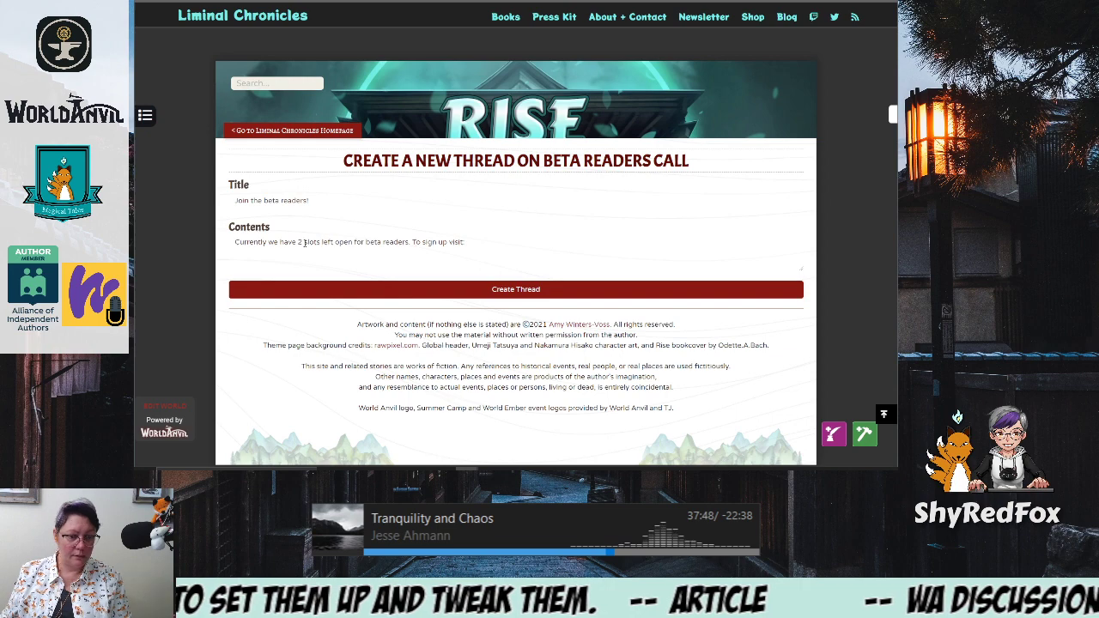
{"action": "left_click", "coordinate": [464, 242]}
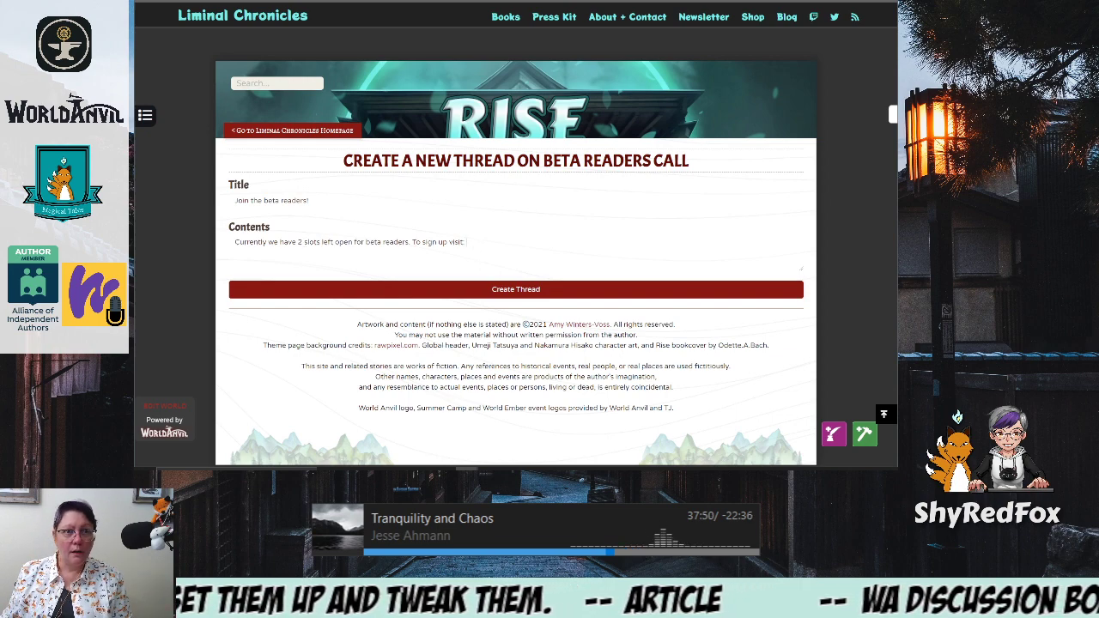
Copy the go.liminalchronicles.com/call-for-beta-readers short link from Rebrandly and paste it after "visit:" in the thread contents
{"action": "key", "text": "alt+Left"}
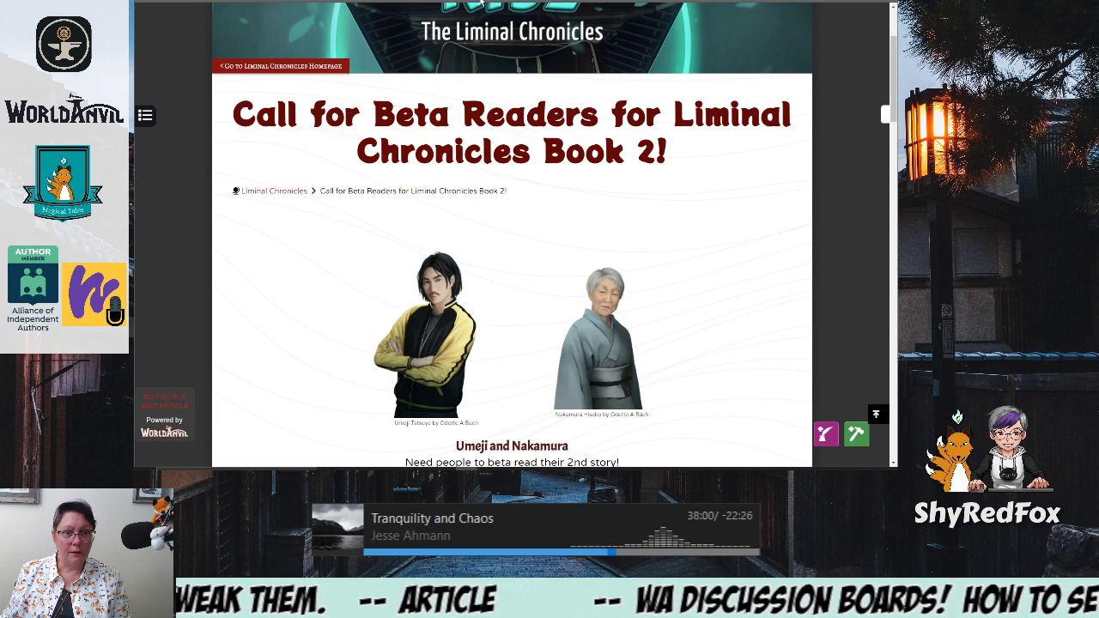
{"action": "left_click", "coordinate": [408, 1]}
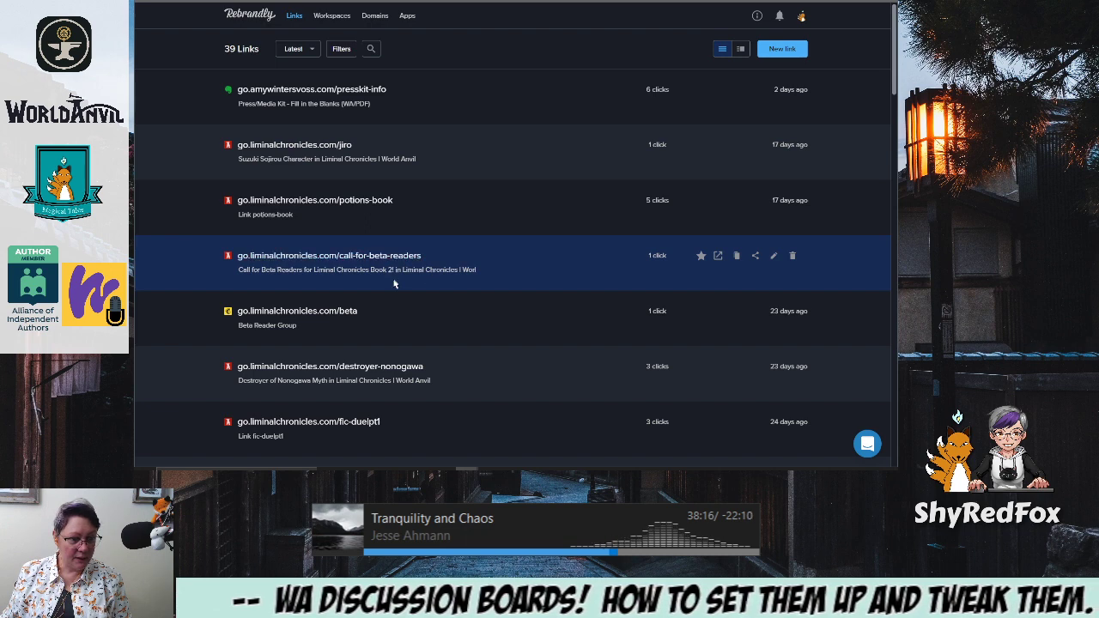
{"action": "left_click", "coordinate": [738, 258]}
{"action": "key", "text": "alt+Tab"}
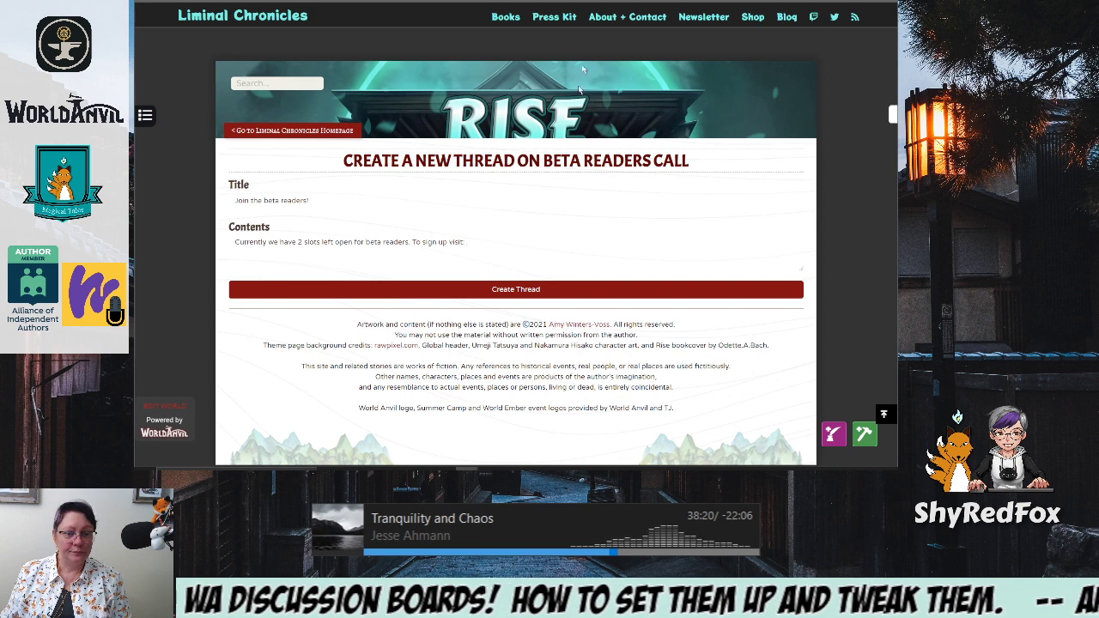
{"action": "key", "text": "ctrl+v"}
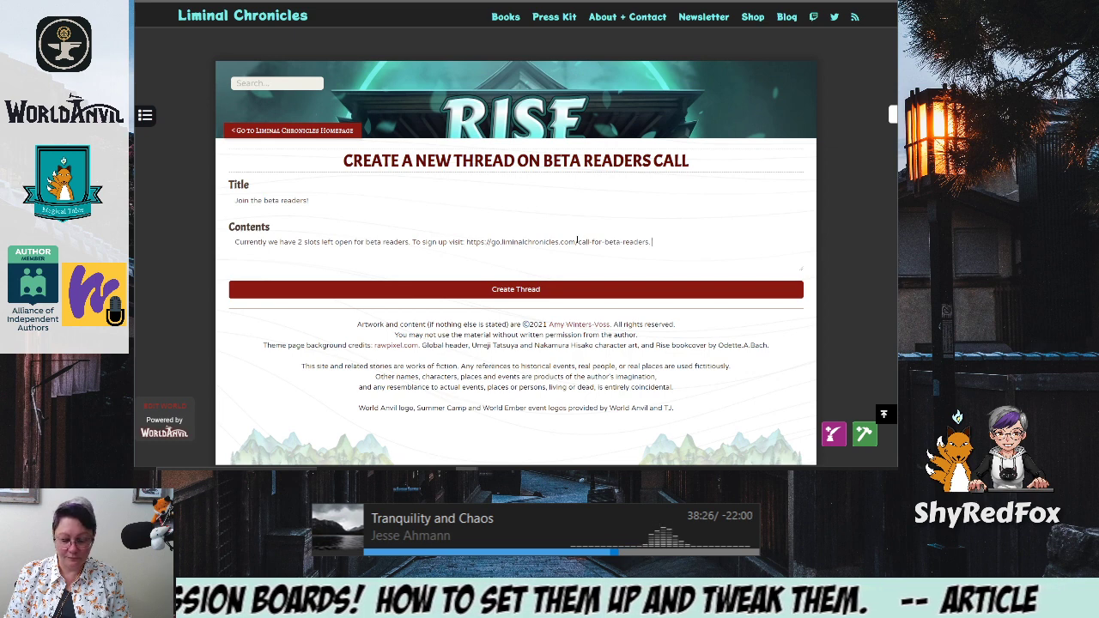
Add "(You can sign up for other sections of the mailing list too if you like.)" after the link and create the thread
{"action": "type", "text": "You"}
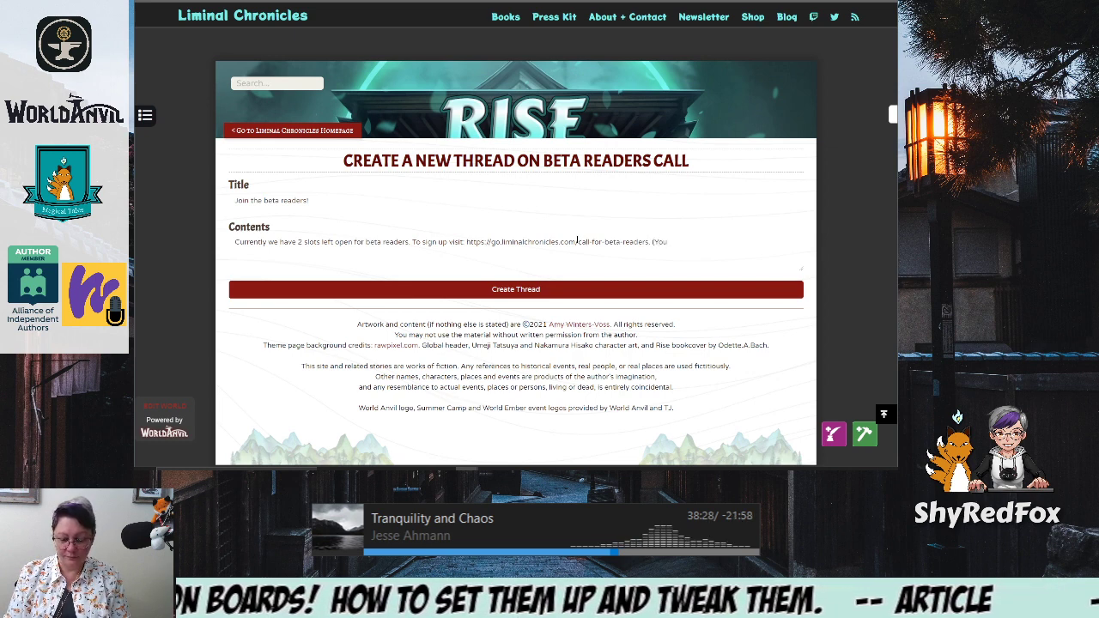
{"action": "type", "text": " can sign up f"}
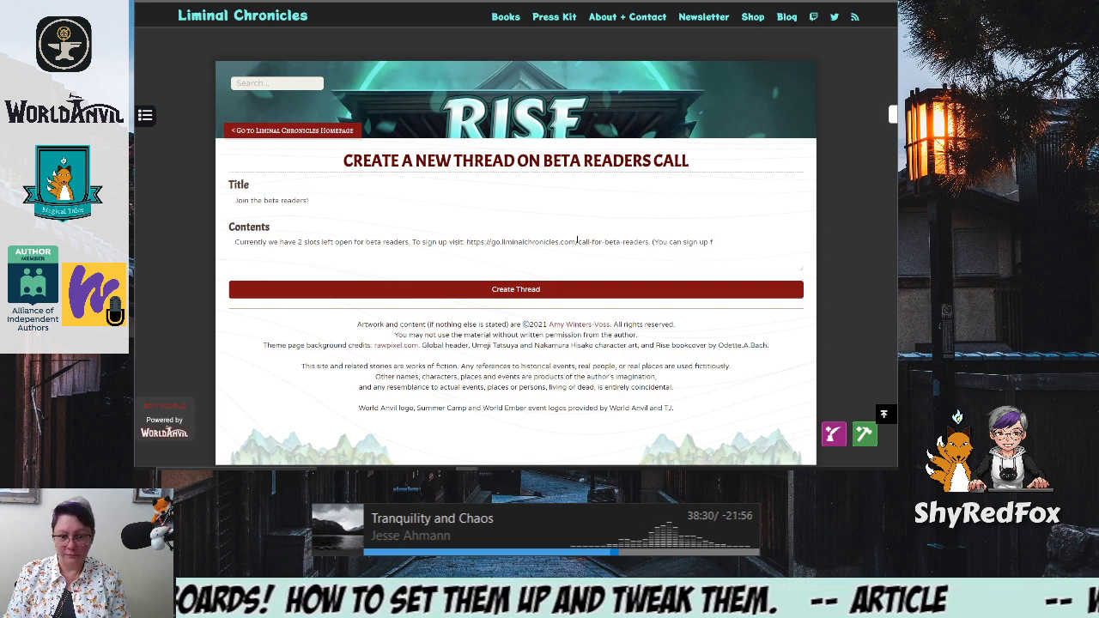
{"action": "type", "text": "or other se"}
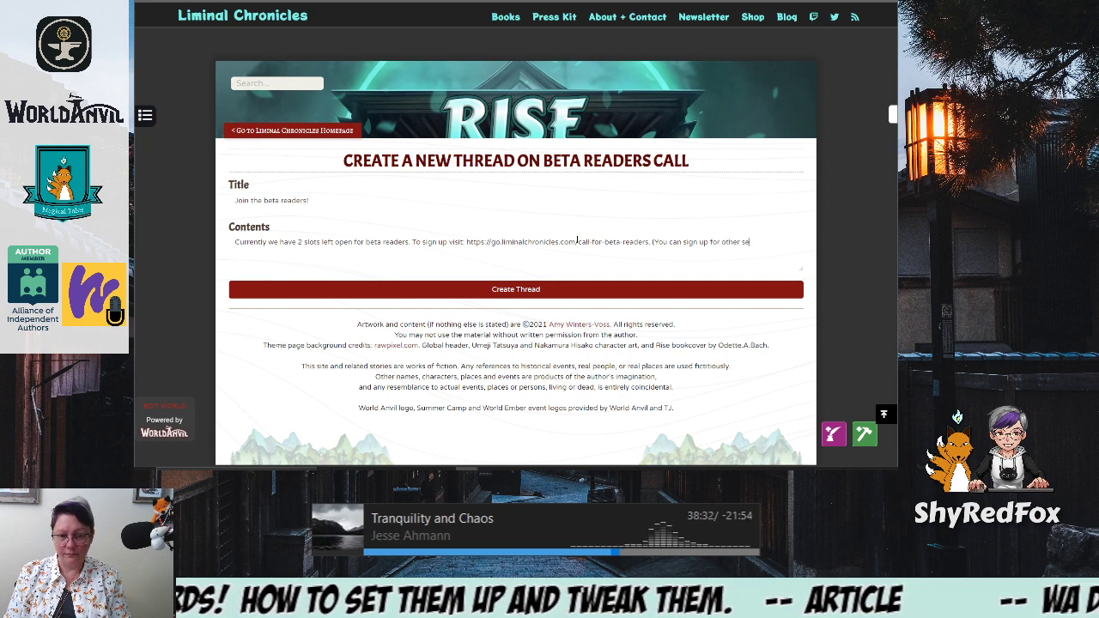
{"action": "type", "text": "ctions of the "}
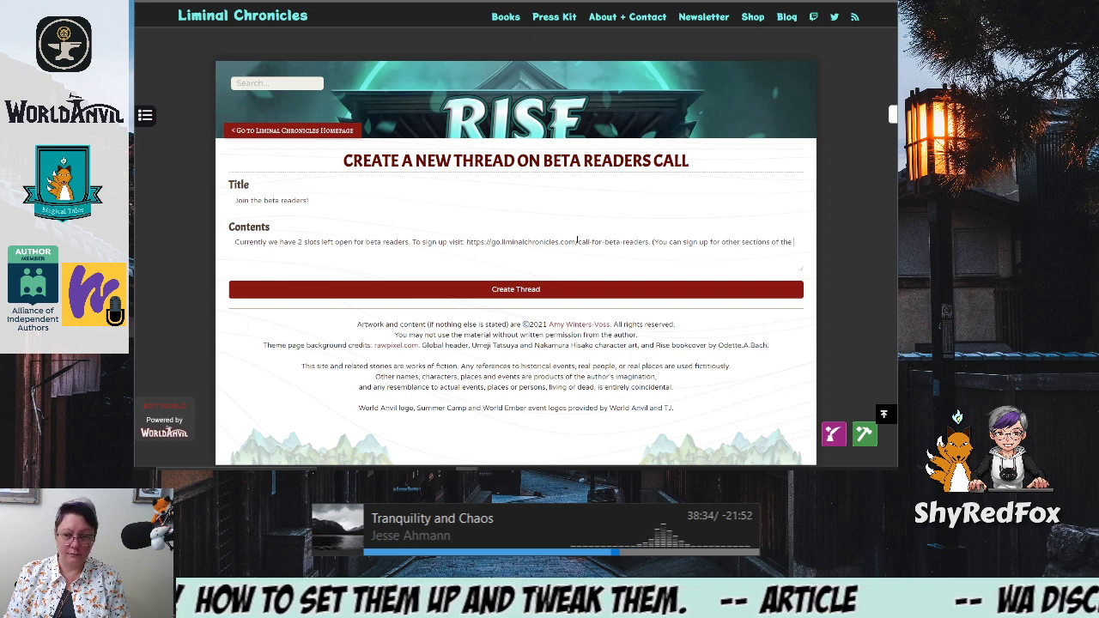
{"action": "type", "text": "mailing lis"}
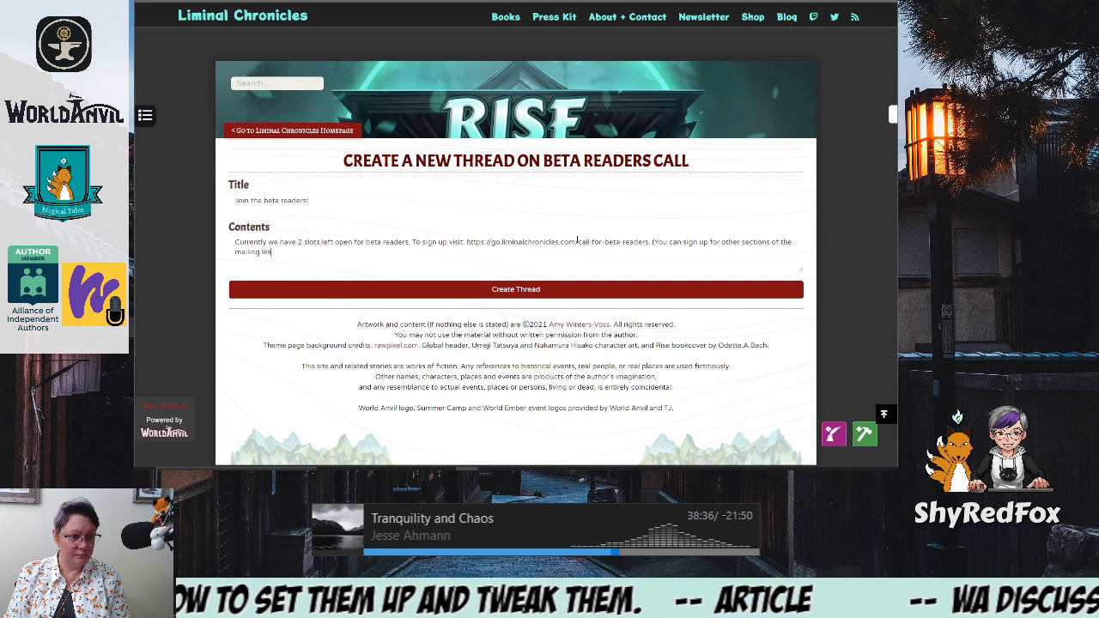
{"action": "type", "text": "t to"}
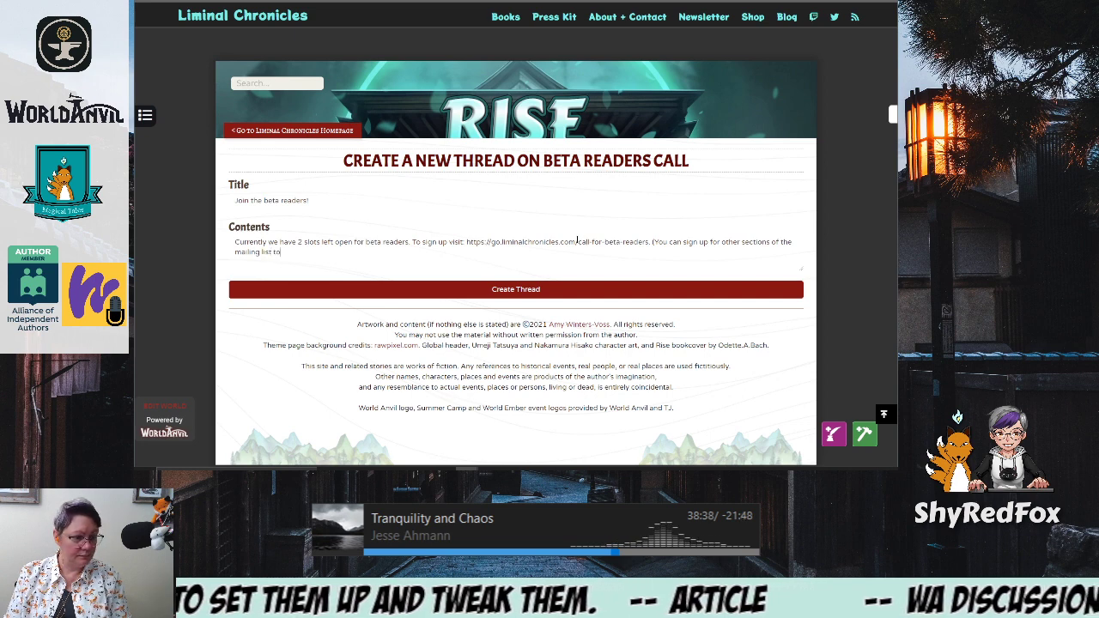
{"action": "type", "text": "o if you like."}
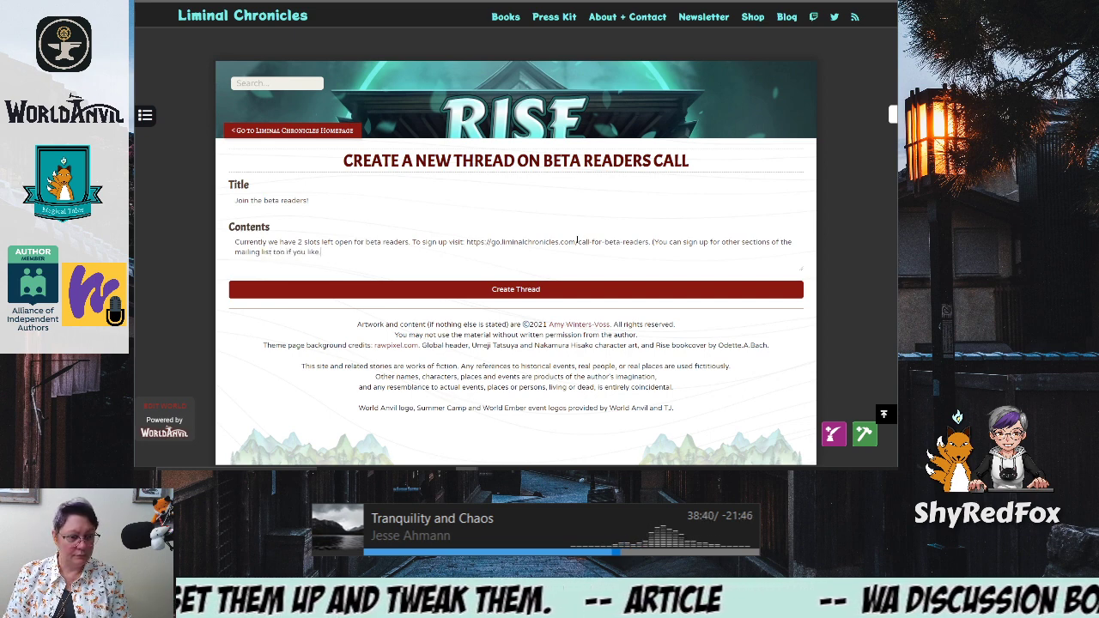
{"action": "left_click", "coordinate": [513, 291]}
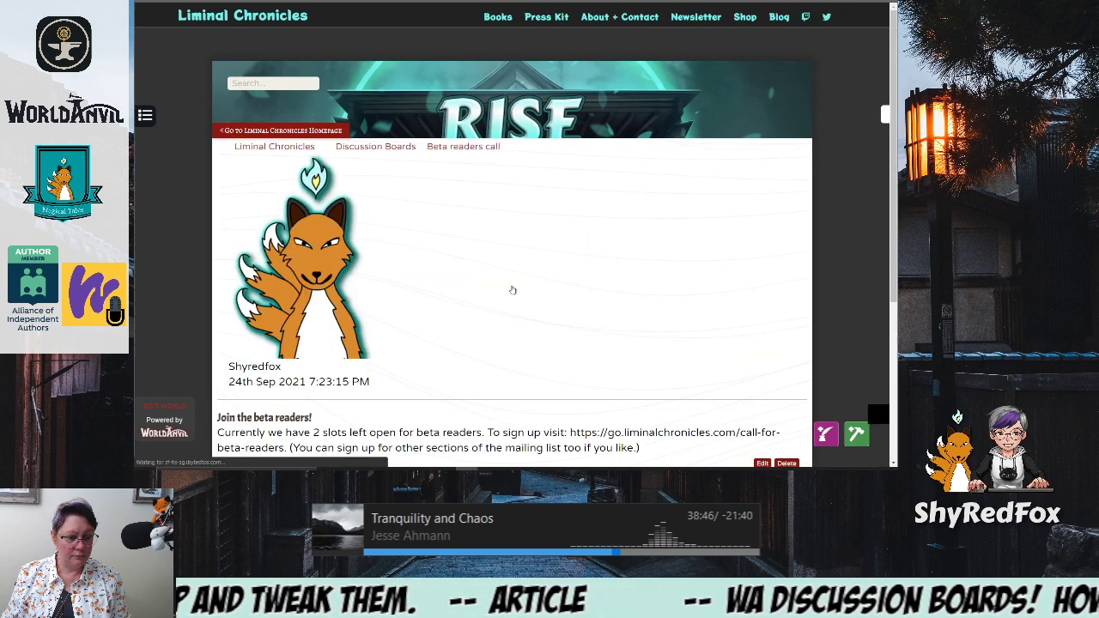
Look over the posted beta readers thread and its reply field, and return to the discussion boards overview
{"action": "scroll", "coordinate": [513, 289], "scroll_direction": "down", "scroll_amount": 5}
{"action": "scroll", "coordinate": [523, 291], "scroll_direction": "down", "scroll_amount": 1}
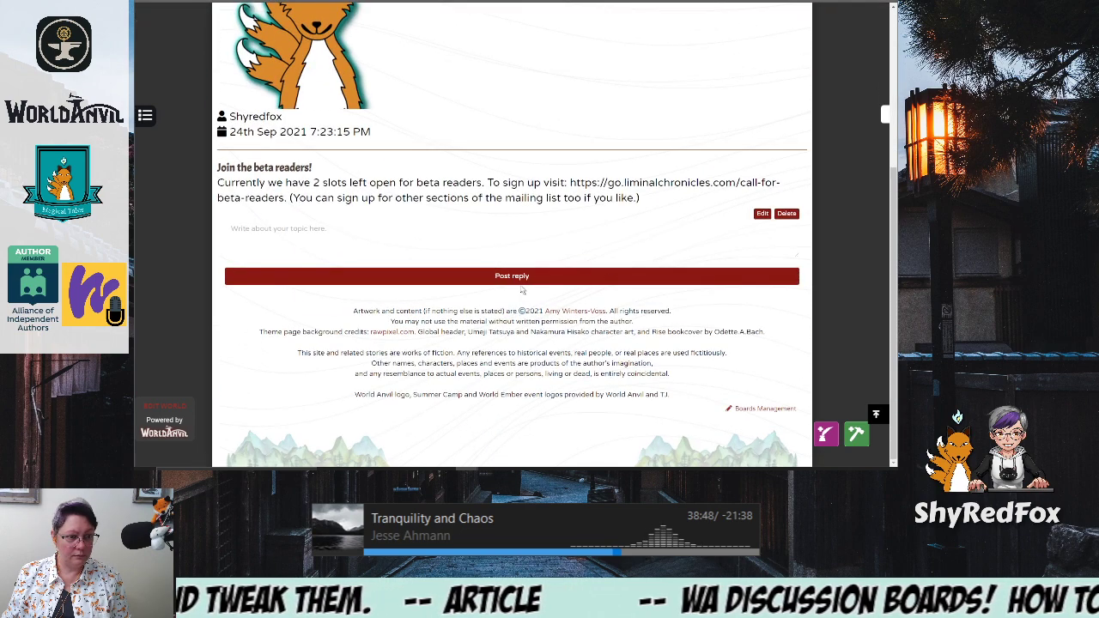
{"action": "scroll", "coordinate": [471, 146], "scroll_direction": "up", "scroll_amount": 3}
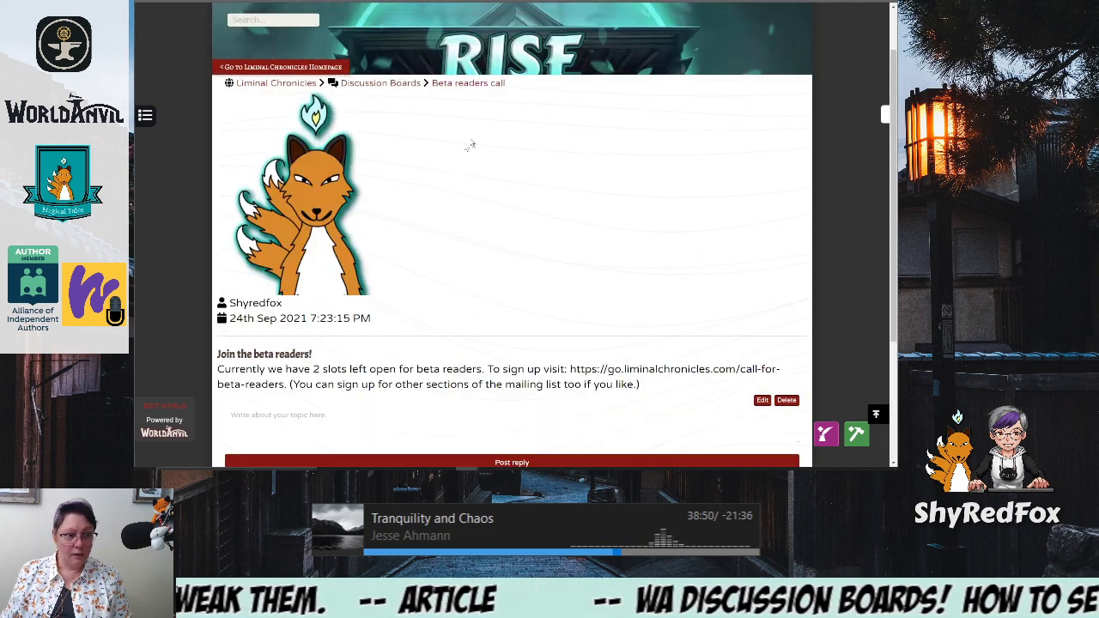
{"action": "scroll", "coordinate": [471, 146], "scroll_direction": "up", "scroll_amount": 1}
{"action": "left_click", "coordinate": [378, 146]}
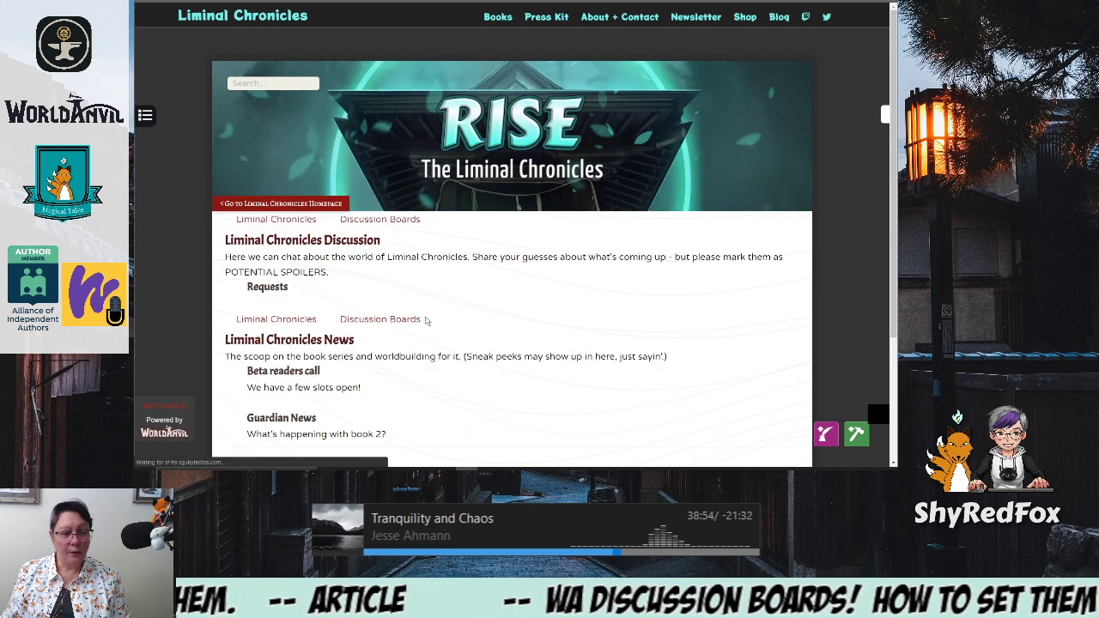
{"action": "scroll", "coordinate": [447, 322], "scroll_direction": "down", "scroll_amount": 3}
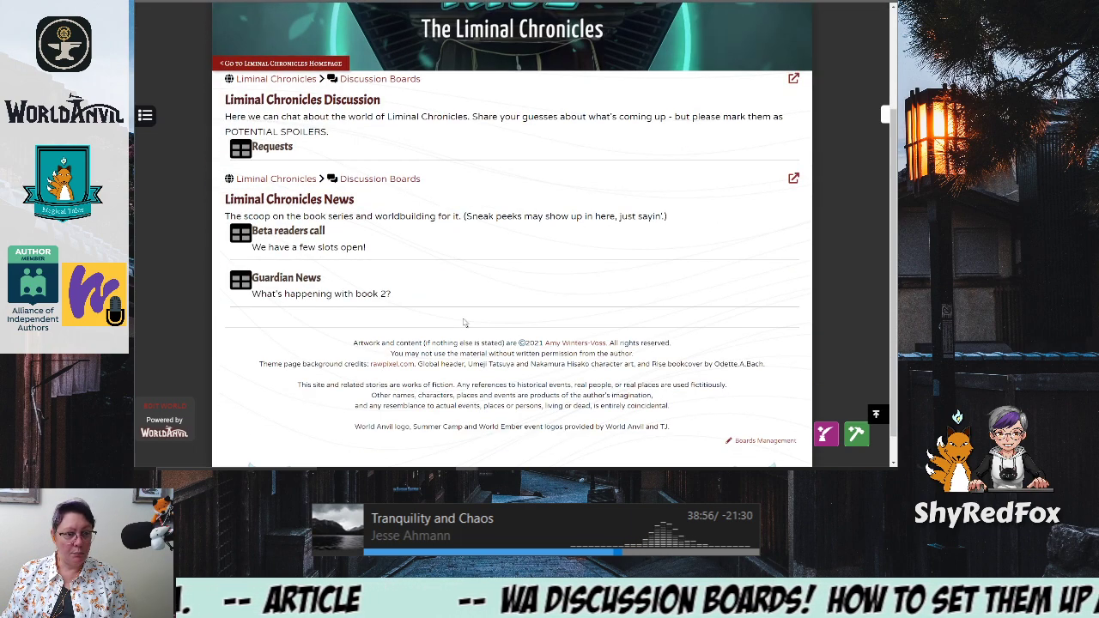
Open the Liminal Chronicles News board in the boards management and review its settings and access permissions
{"action": "scroll", "coordinate": [462, 322], "scroll_direction": "up", "scroll_amount": 3}
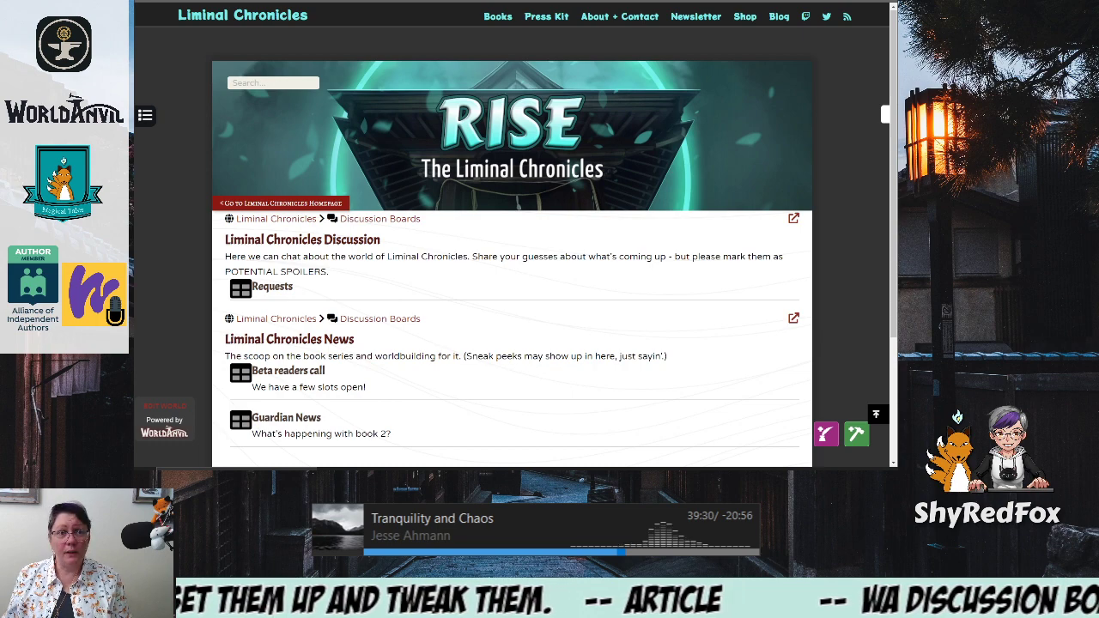
{"action": "key", "text": "ctrl+Tab"}
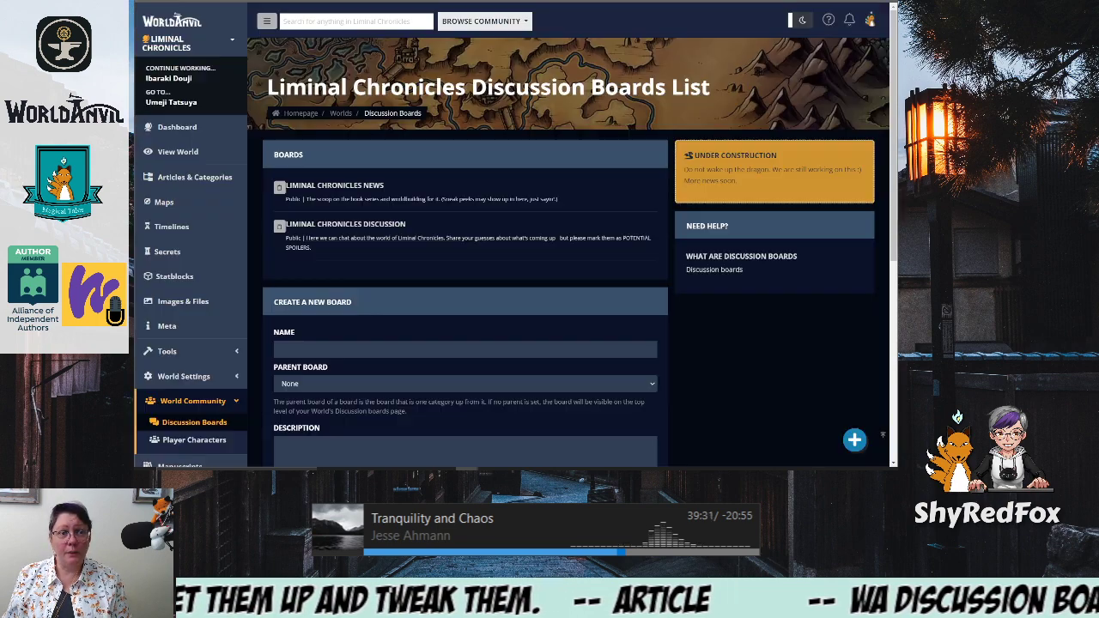
{"action": "left_click", "coordinate": [333, 188]}
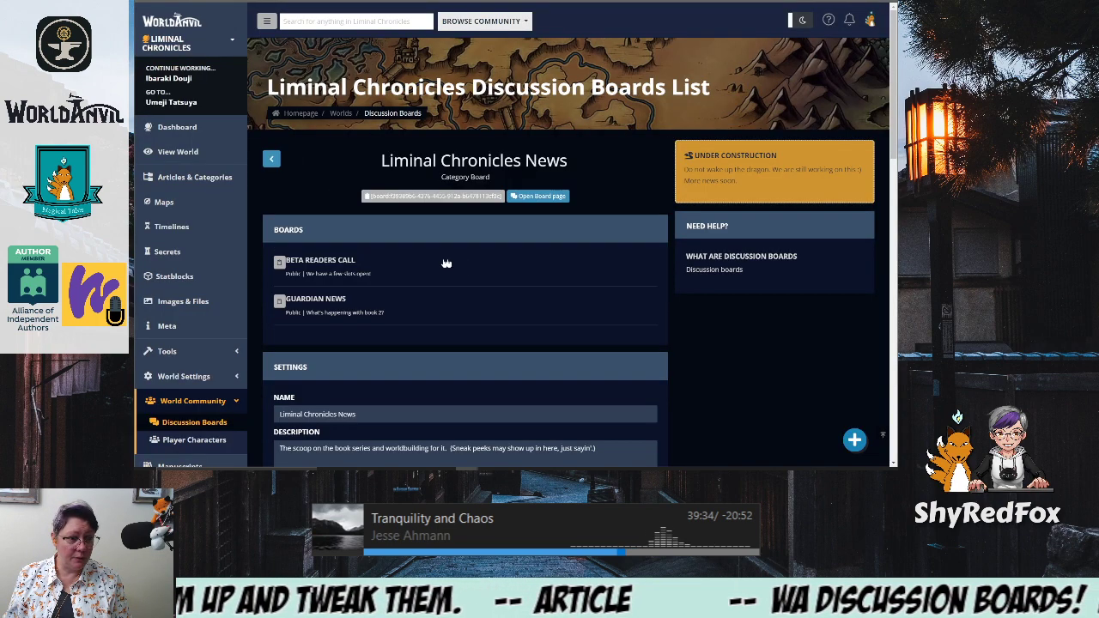
{"action": "scroll", "coordinate": [475, 290], "scroll_direction": "down", "scroll_amount": 2}
{"action": "scroll", "coordinate": [476, 290], "scroll_direction": "down", "scroll_amount": 2}
{"action": "scroll", "coordinate": [360, 335], "scroll_direction": "down", "scroll_amount": 2}
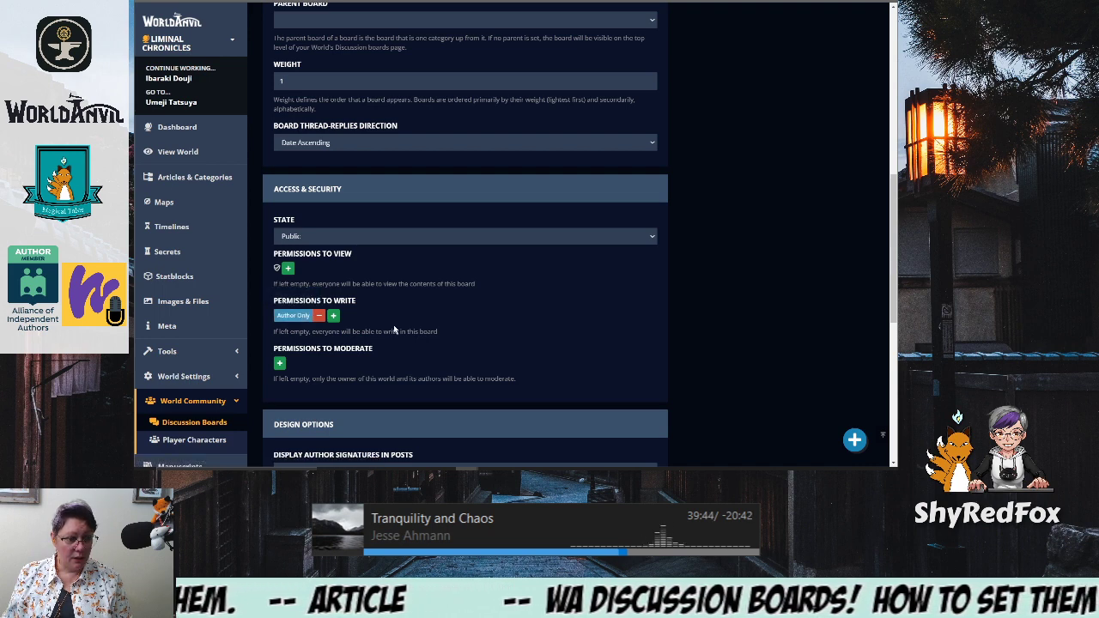
{"action": "scroll", "coordinate": [394, 329], "scroll_direction": "up", "scroll_amount": 7}
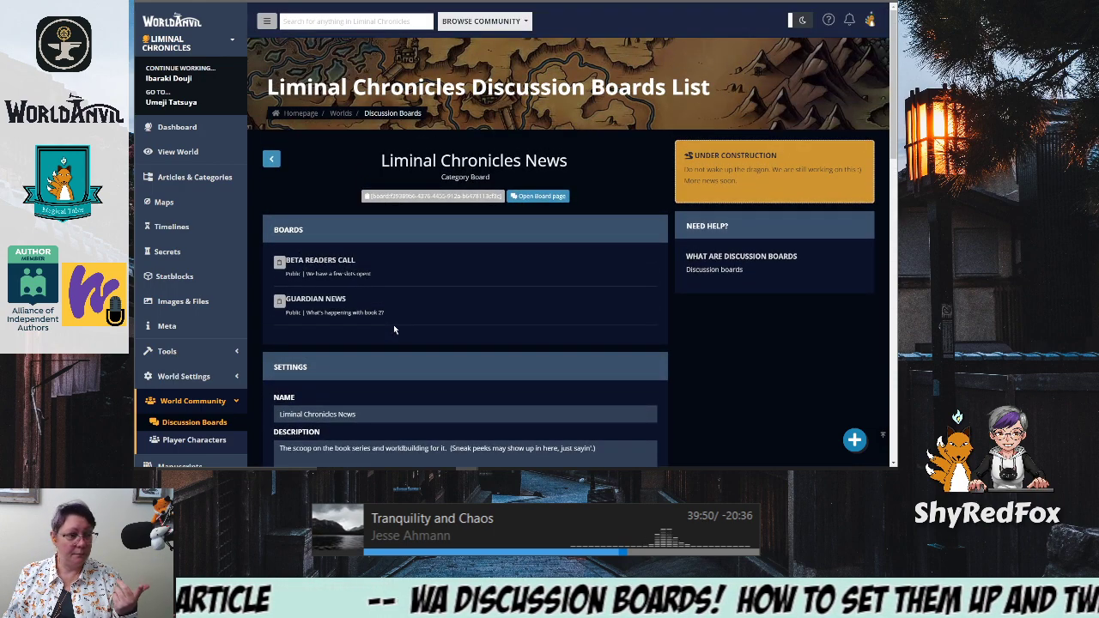
Look over the subscriber groups in the world's access rights management and return to the Liminal Chronicles News board
{"action": "left_click", "coordinate": [186, 376]}
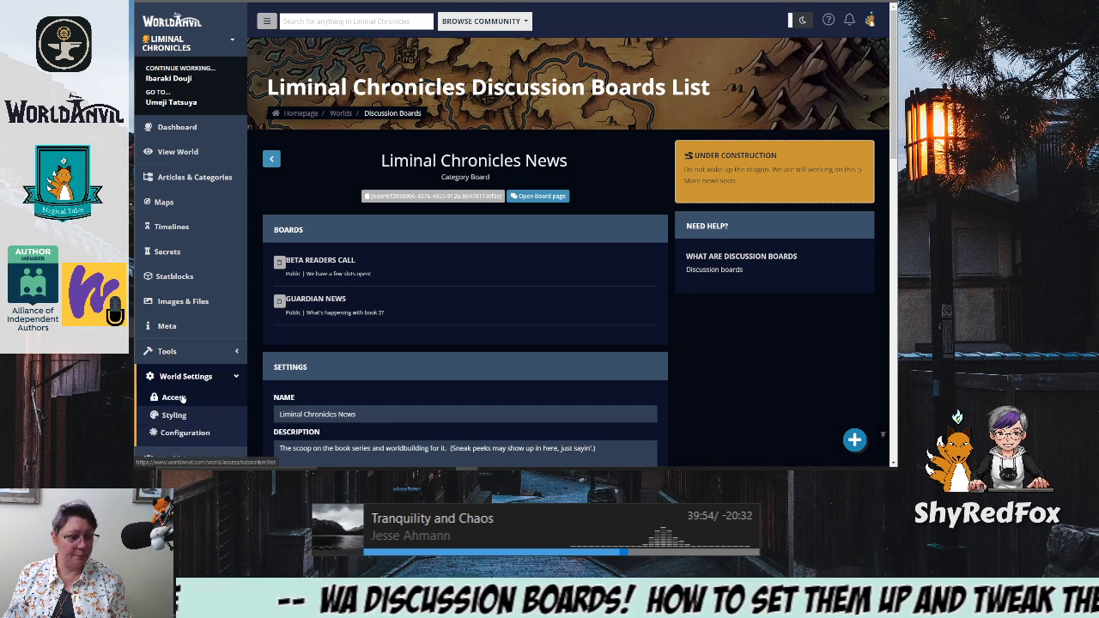
{"action": "left_click", "coordinate": [176, 397]}
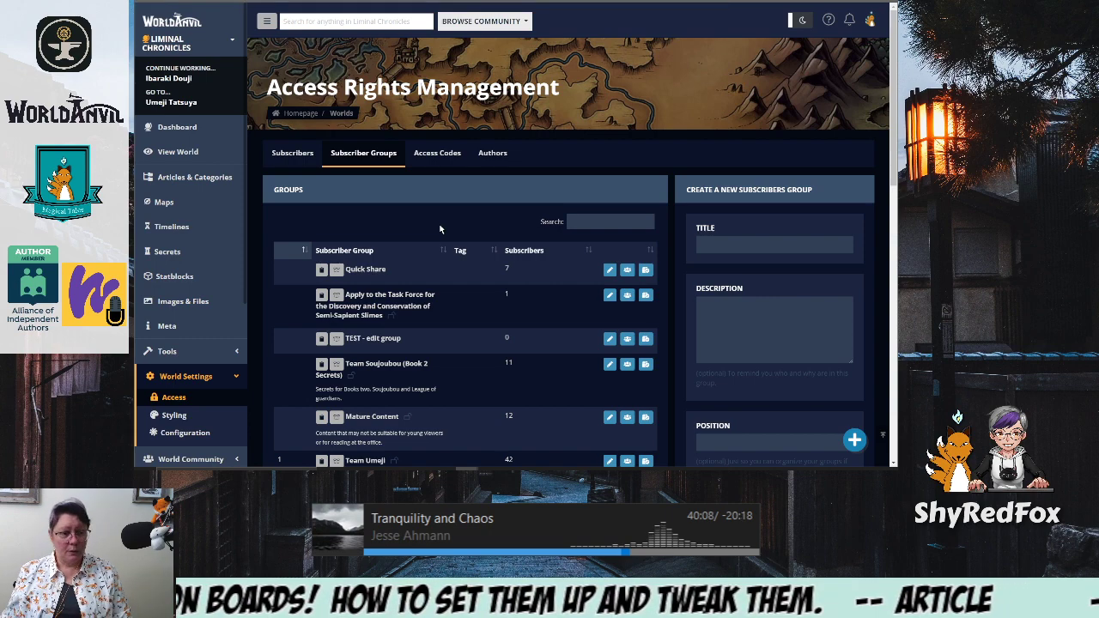
{"action": "scroll", "coordinate": [440, 229], "scroll_direction": "down", "scroll_amount": 4}
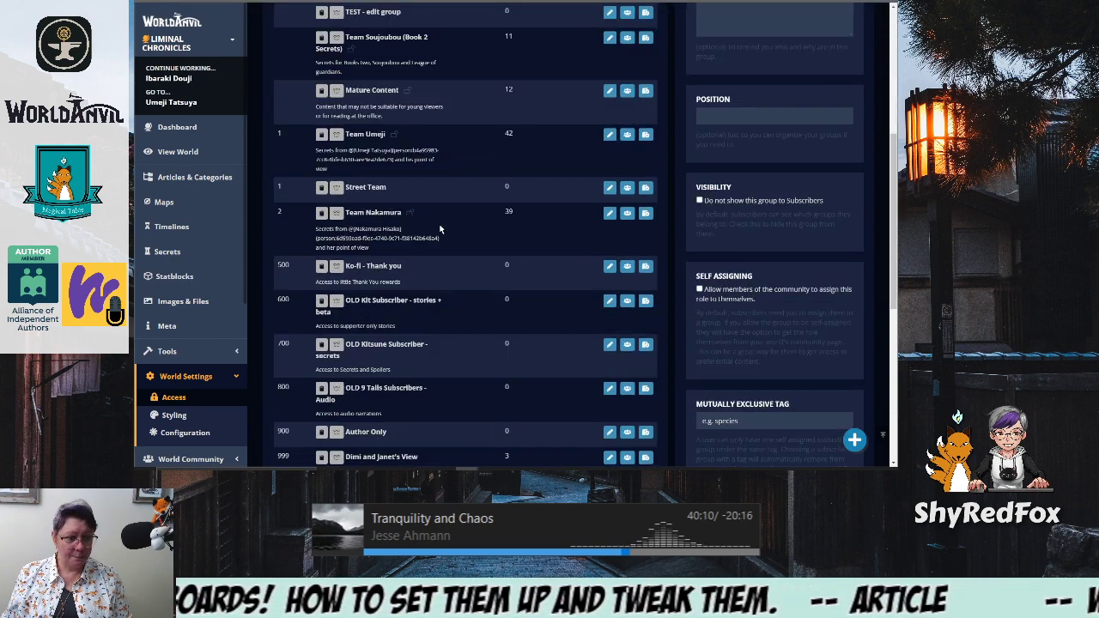
{"action": "scroll", "coordinate": [439, 229], "scroll_direction": "up", "scroll_amount": 4}
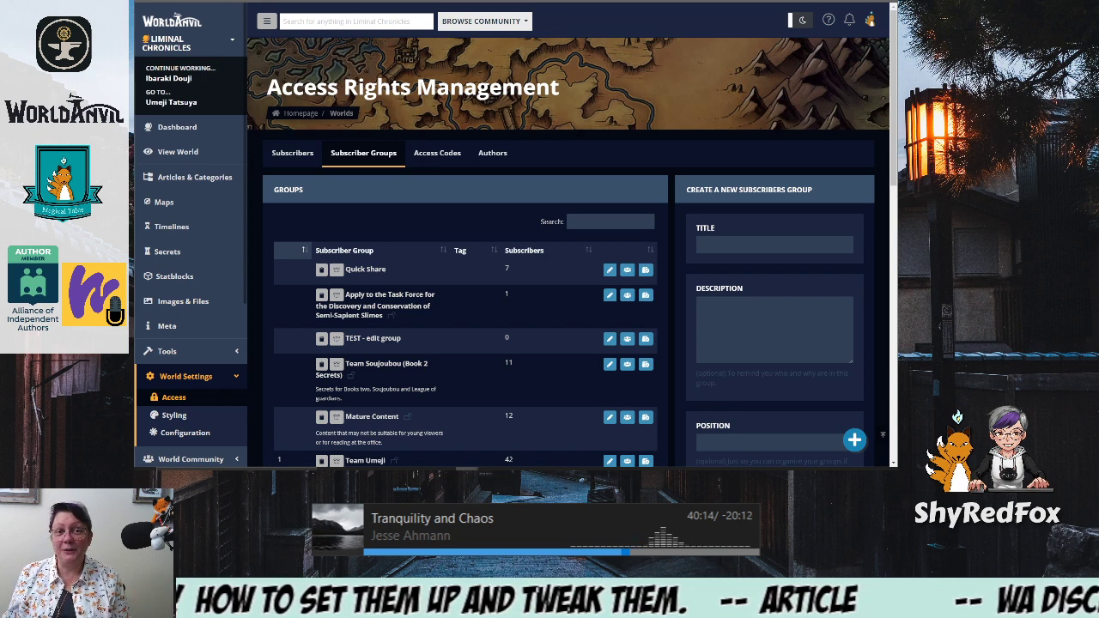
{"action": "left_click", "coordinate": [515, 2]}
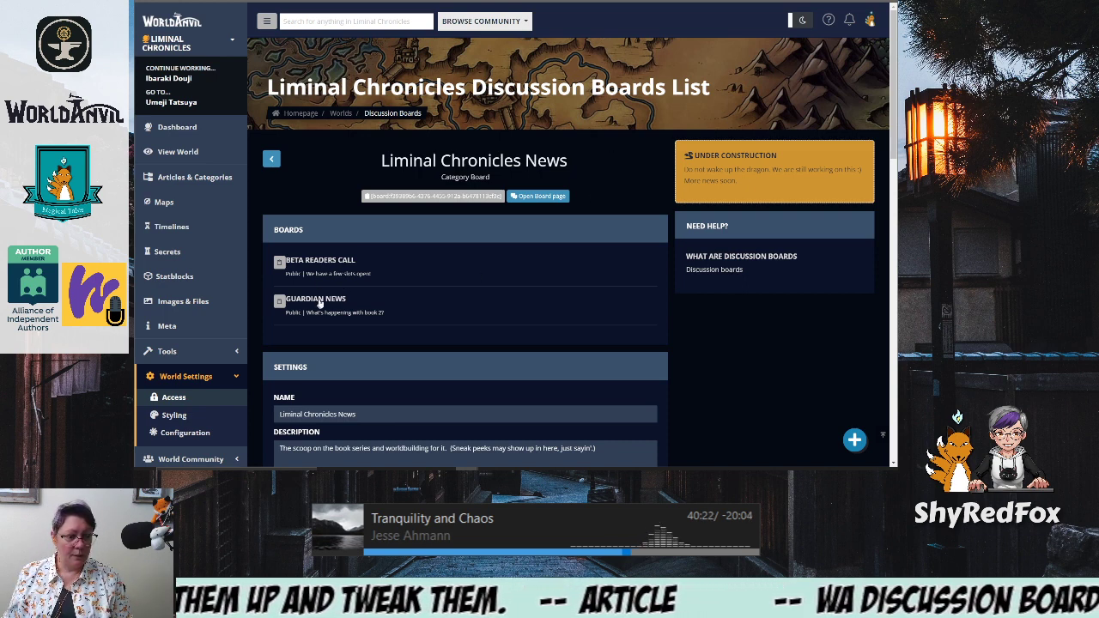
Restrict the Beta readers call board's permissions to write to the Author Only group
{"action": "left_click", "coordinate": [319, 263]}
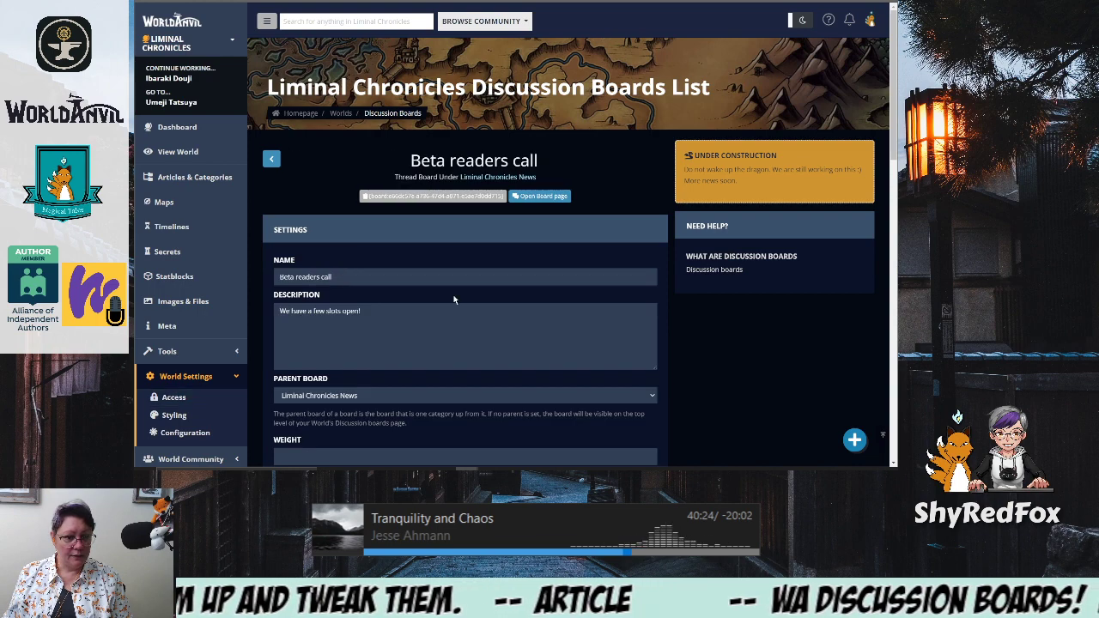
{"action": "scroll", "coordinate": [500, 278], "scroll_direction": "down", "scroll_amount": 5}
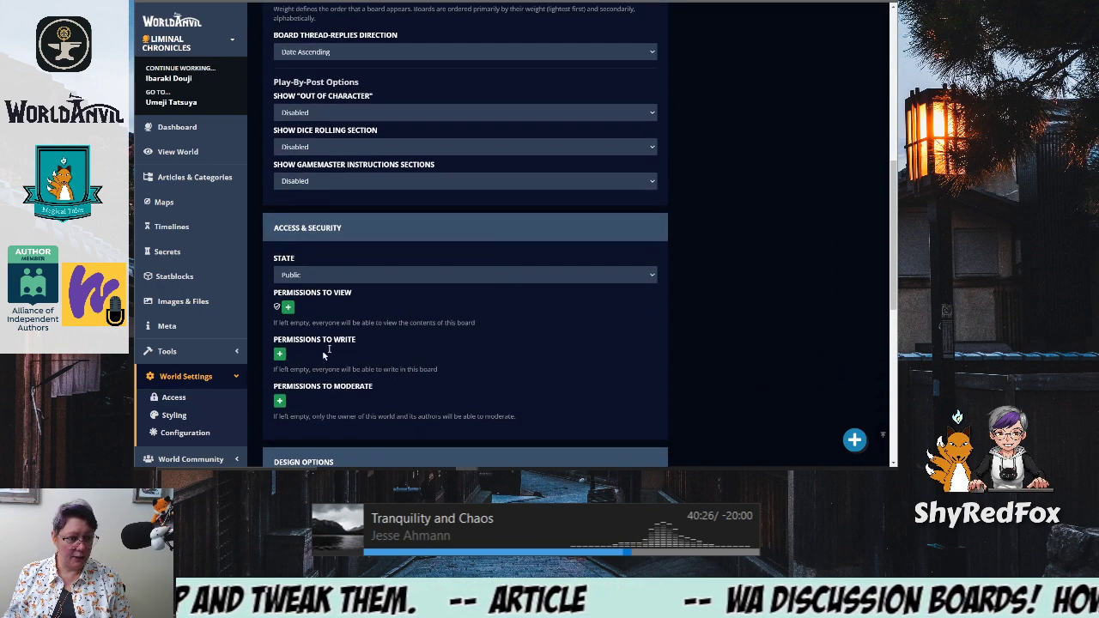
{"action": "left_click", "coordinate": [279, 353]}
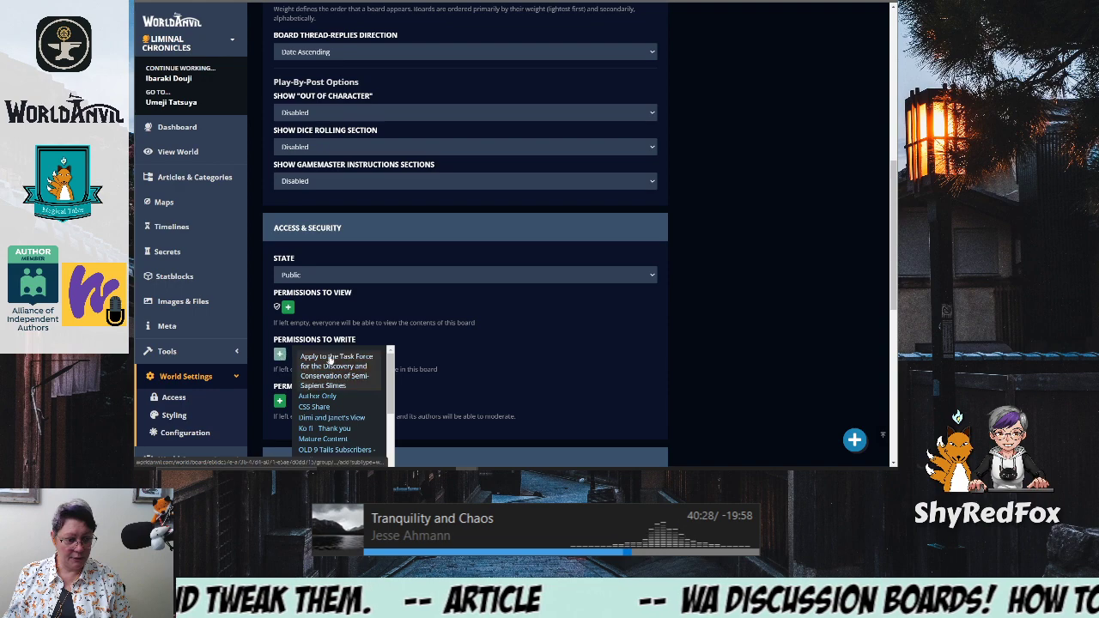
{"action": "left_click", "coordinate": [317, 396]}
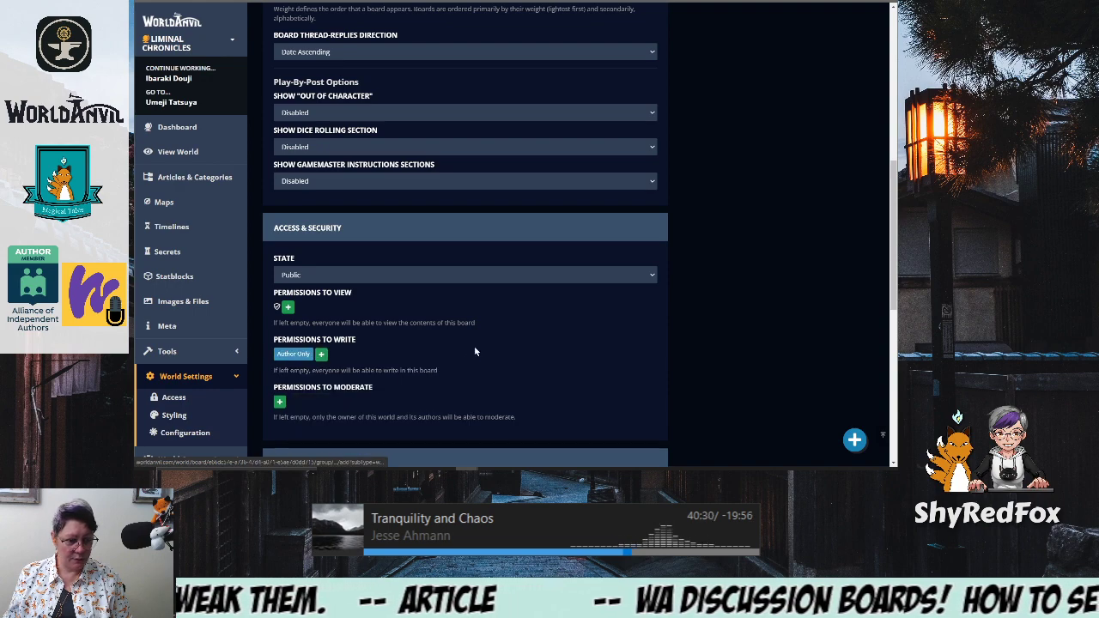
Review the Beta readers call board's play-by-post, access and design settings
{"action": "scroll", "coordinate": [474, 345], "scroll_direction": "down", "scroll_amount": 3}
{"action": "scroll", "coordinate": [418, 334], "scroll_direction": "down", "scroll_amount": 3}
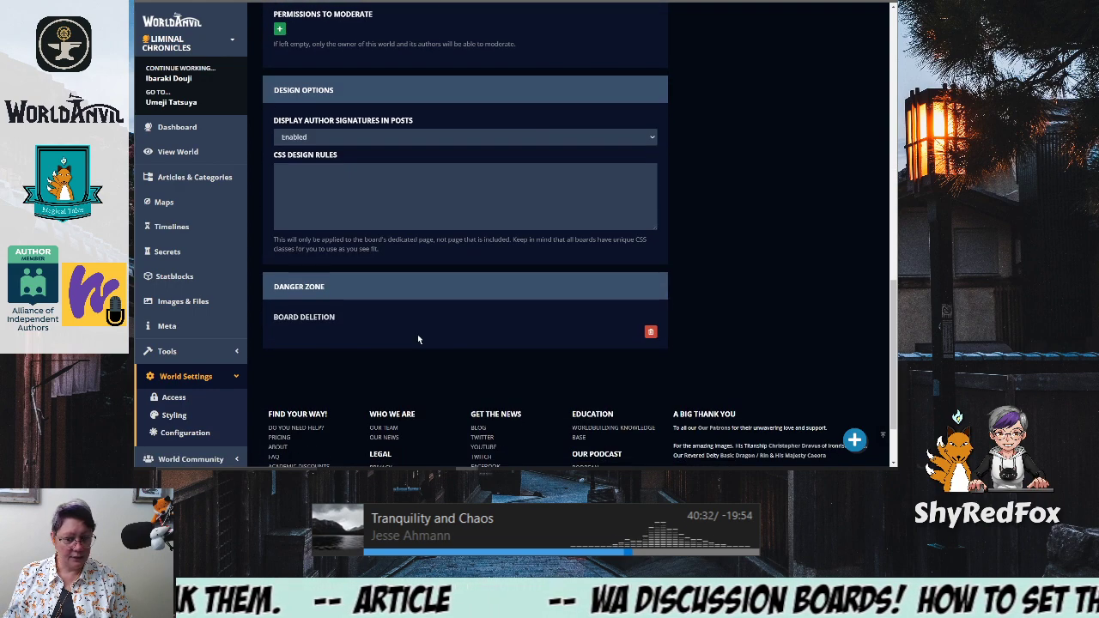
{"action": "scroll", "coordinate": [418, 339], "scroll_direction": "up", "scroll_amount": 6}
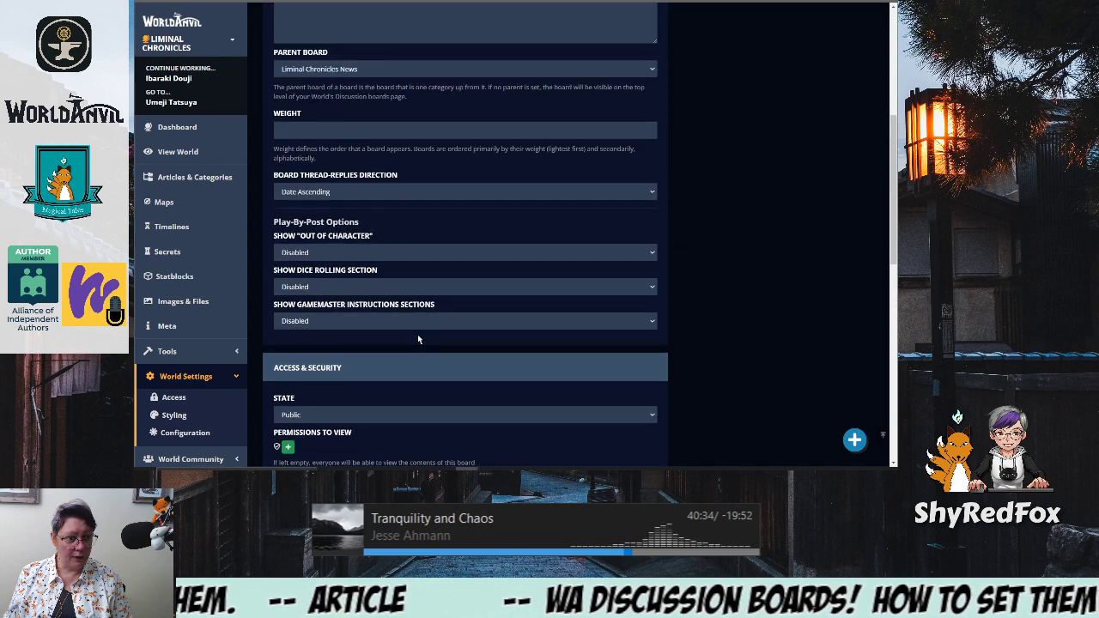
{"action": "scroll", "coordinate": [418, 334], "scroll_direction": "up", "scroll_amount": 5}
{"action": "scroll", "coordinate": [417, 334], "scroll_direction": "down", "scroll_amount": 4}
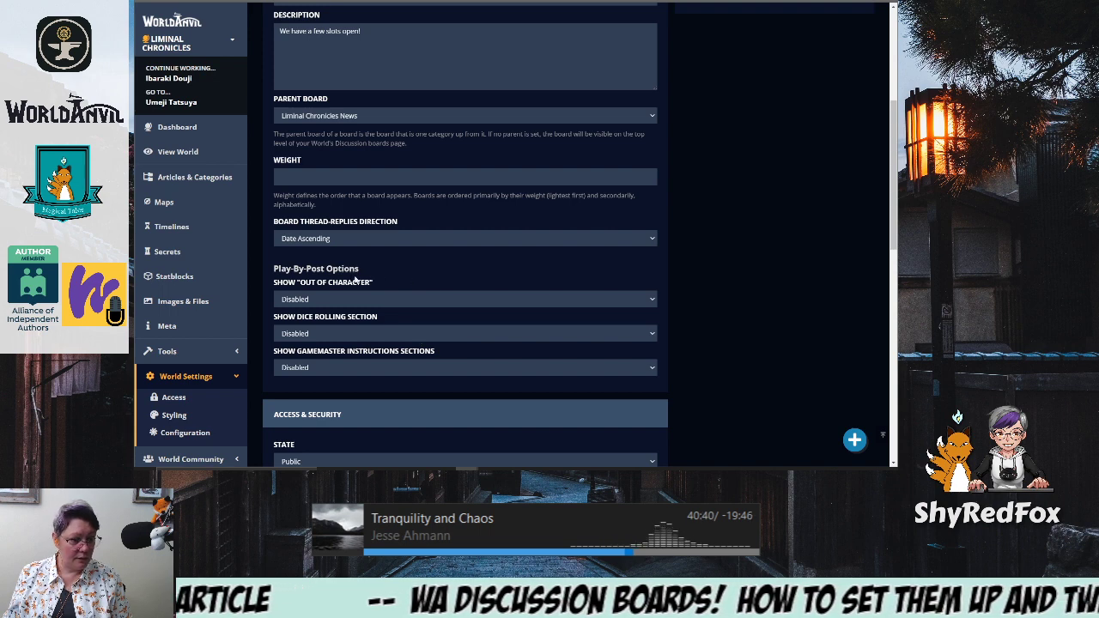
{"action": "scroll", "coordinate": [380, 418], "scroll_direction": "down", "scroll_amount": 5}
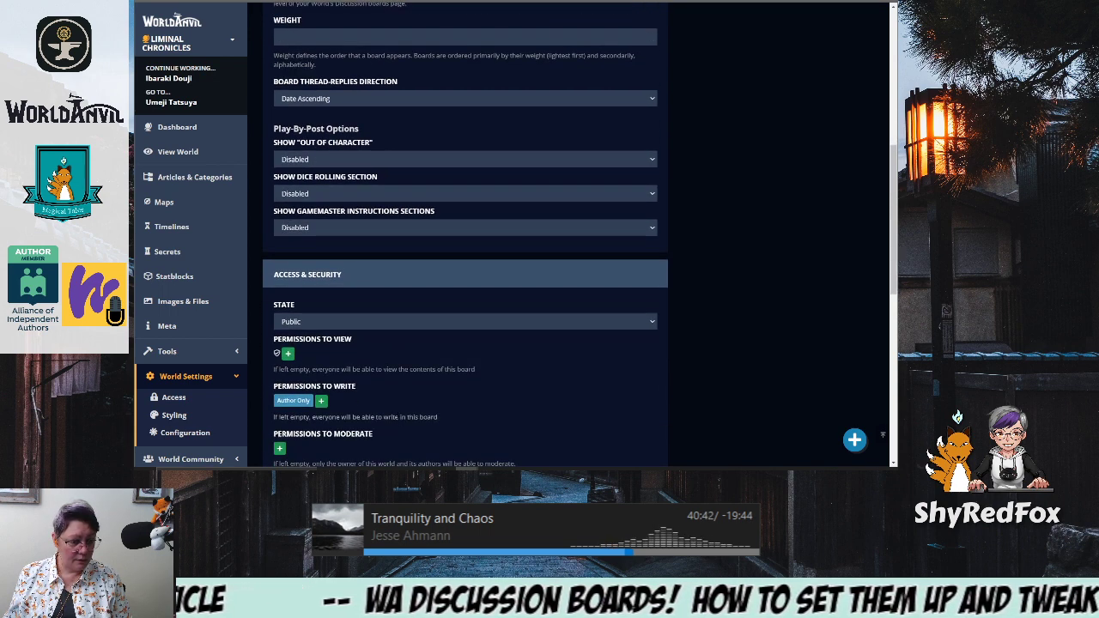
{"action": "scroll", "coordinate": [399, 416], "scroll_direction": "down", "scroll_amount": 2}
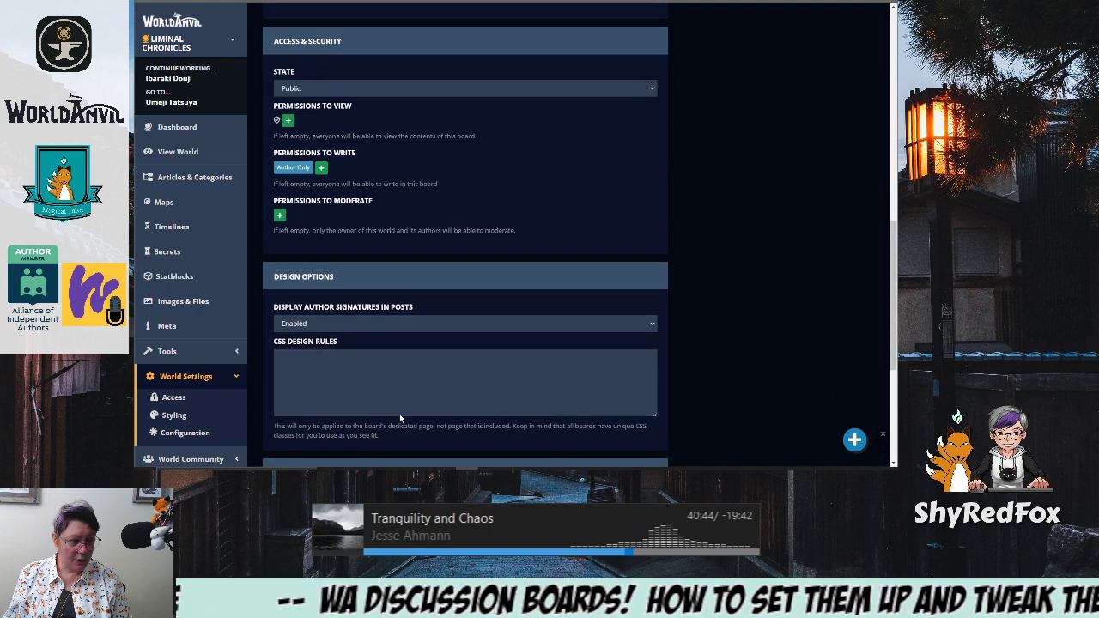
{"action": "scroll", "coordinate": [399, 412], "scroll_direction": "up", "scroll_amount": 10}
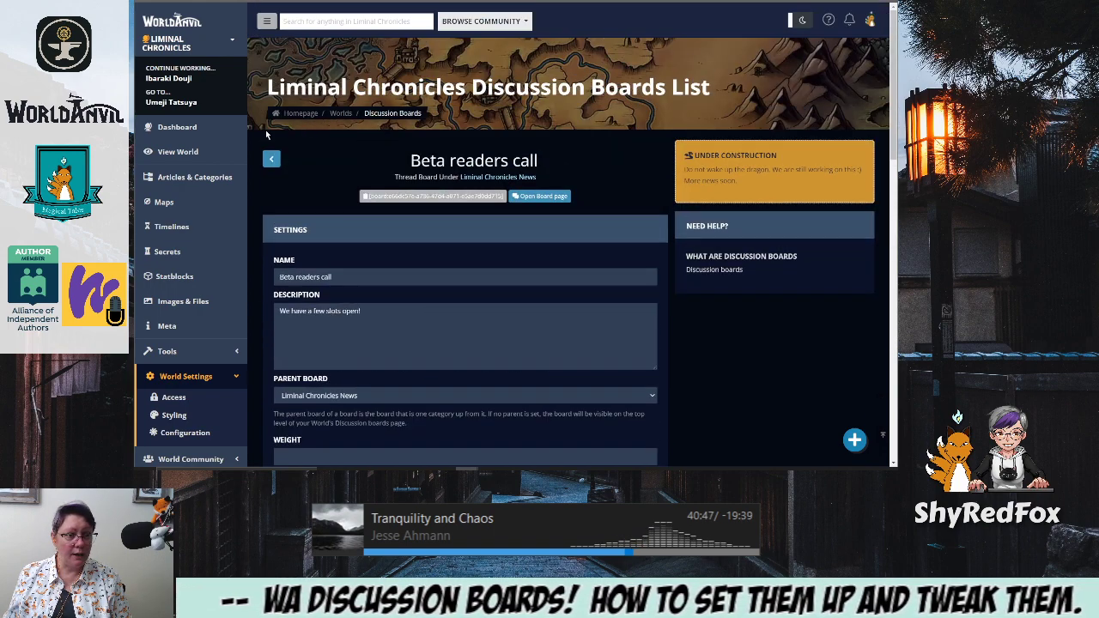
Restrict the Guardian News board's permissions to write to the Author Only group and return to the boards list
{"action": "left_click", "coordinate": [271, 159]}
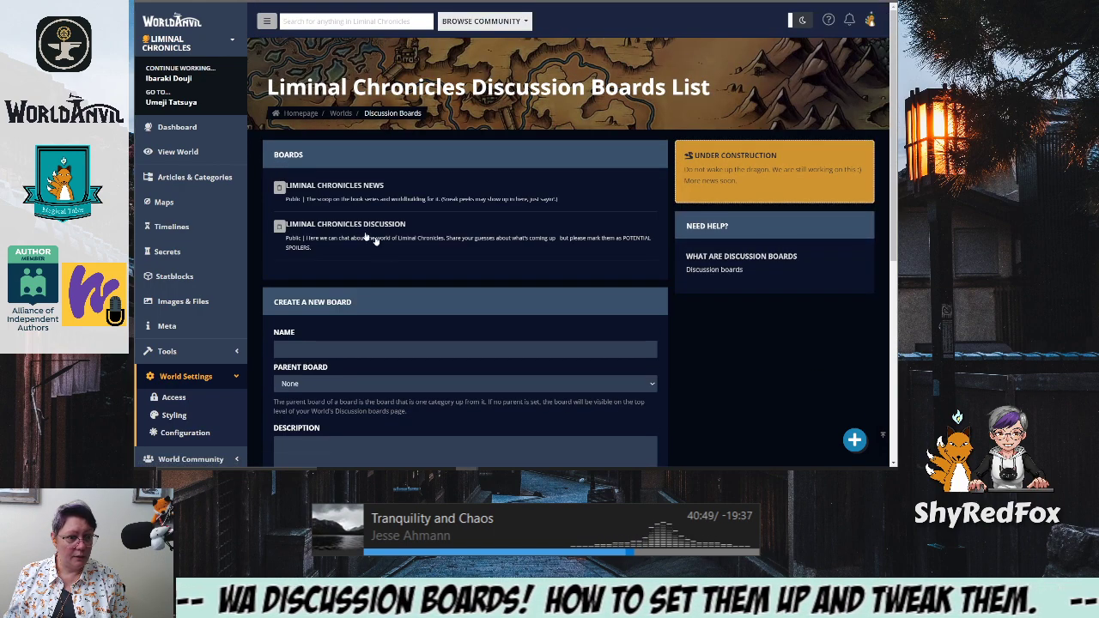
{"action": "left_click", "coordinate": [334, 188]}
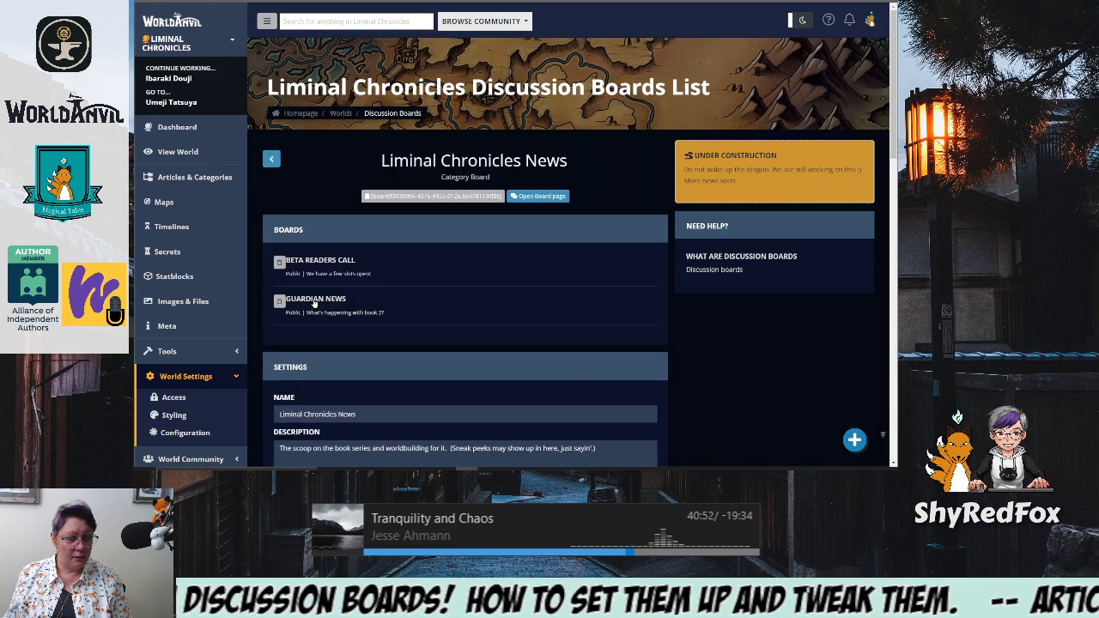
{"action": "left_click", "coordinate": [315, 300]}
{"action": "scroll", "coordinate": [384, 296], "scroll_direction": "down", "scroll_amount": 10}
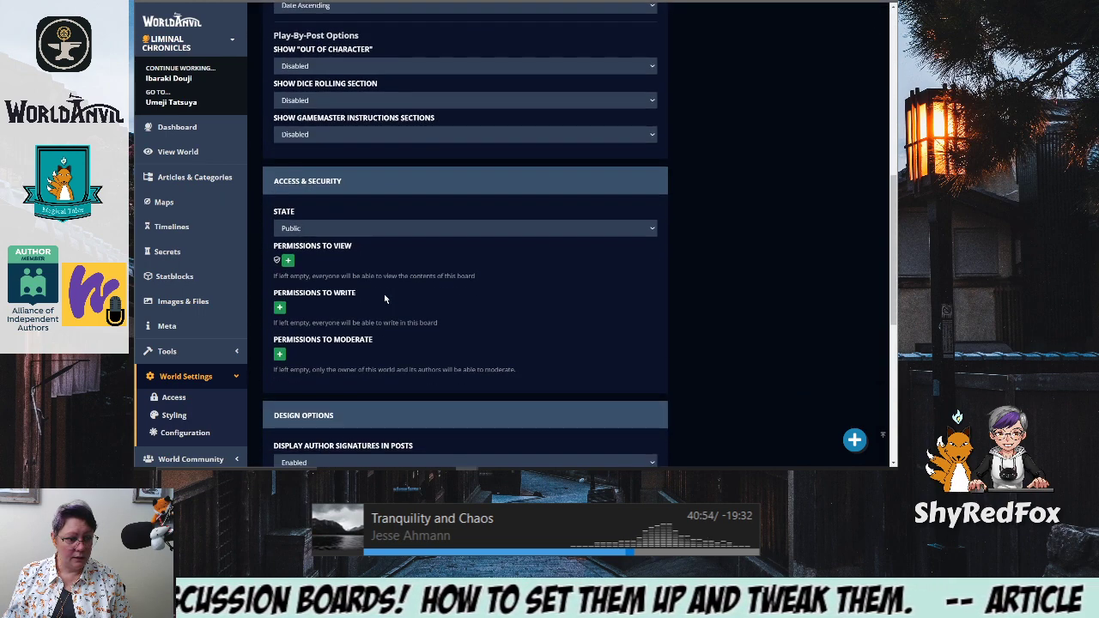
{"action": "left_click", "coordinate": [279, 307]}
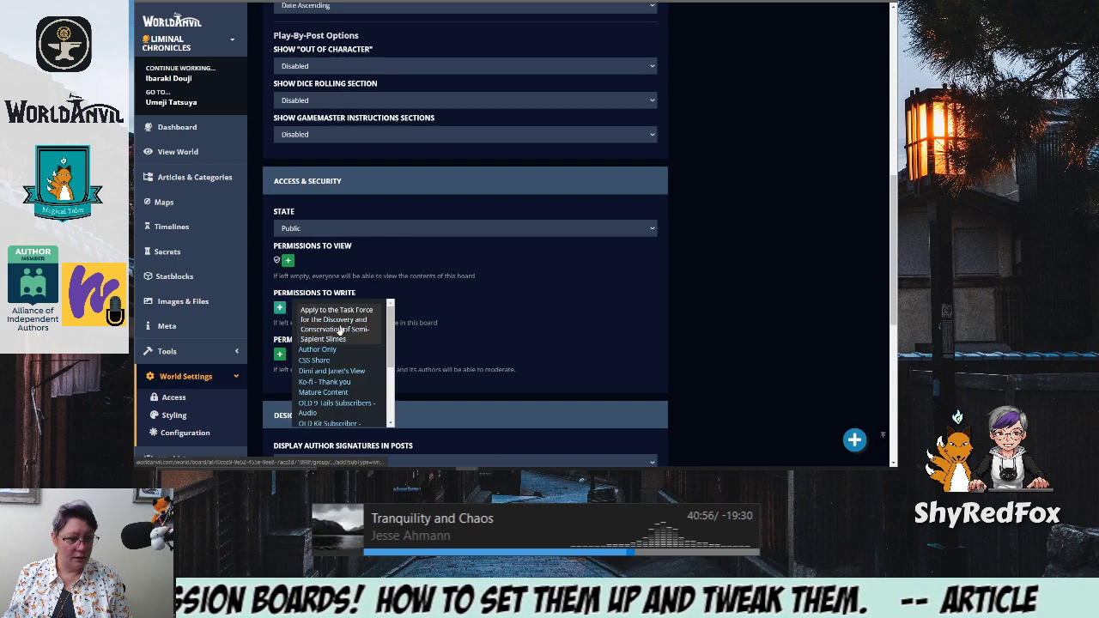
{"action": "left_click", "coordinate": [331, 350]}
{"action": "scroll", "coordinate": [447, 333], "scroll_direction": "down", "scroll_amount": 3}
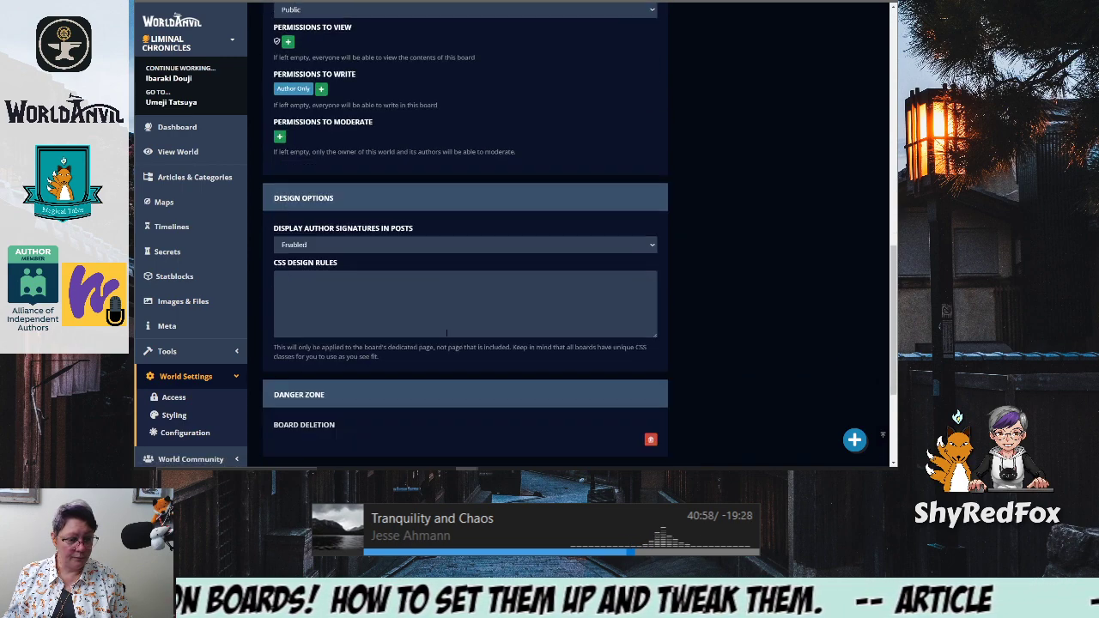
{"action": "scroll", "coordinate": [446, 334], "scroll_direction": "up", "scroll_amount": 2}
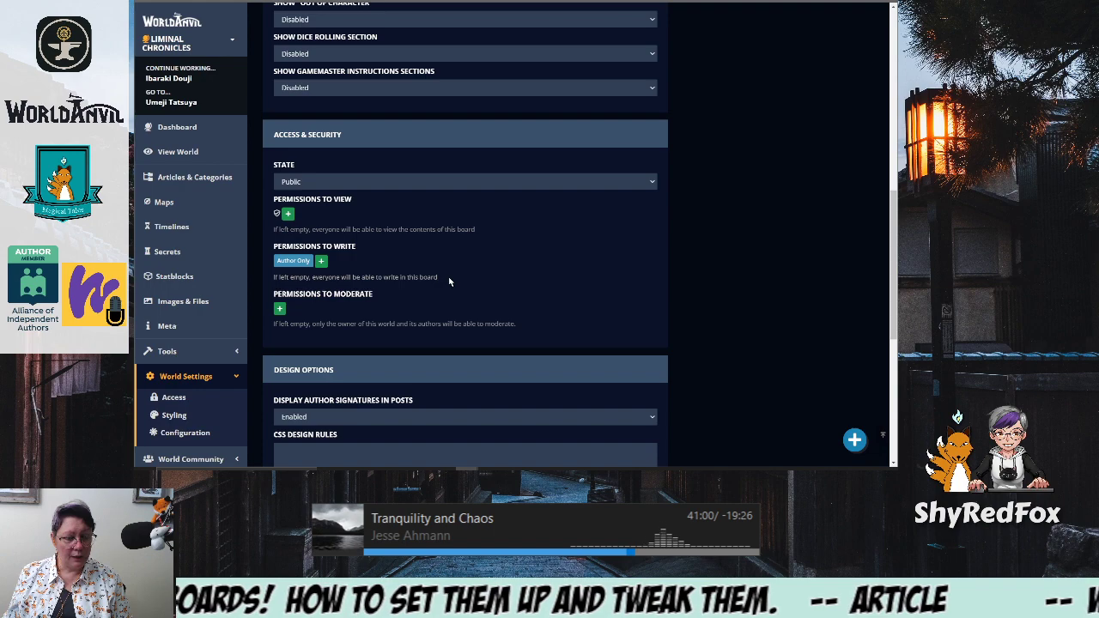
{"action": "scroll", "coordinate": [448, 279], "scroll_direction": "up", "scroll_amount": 6}
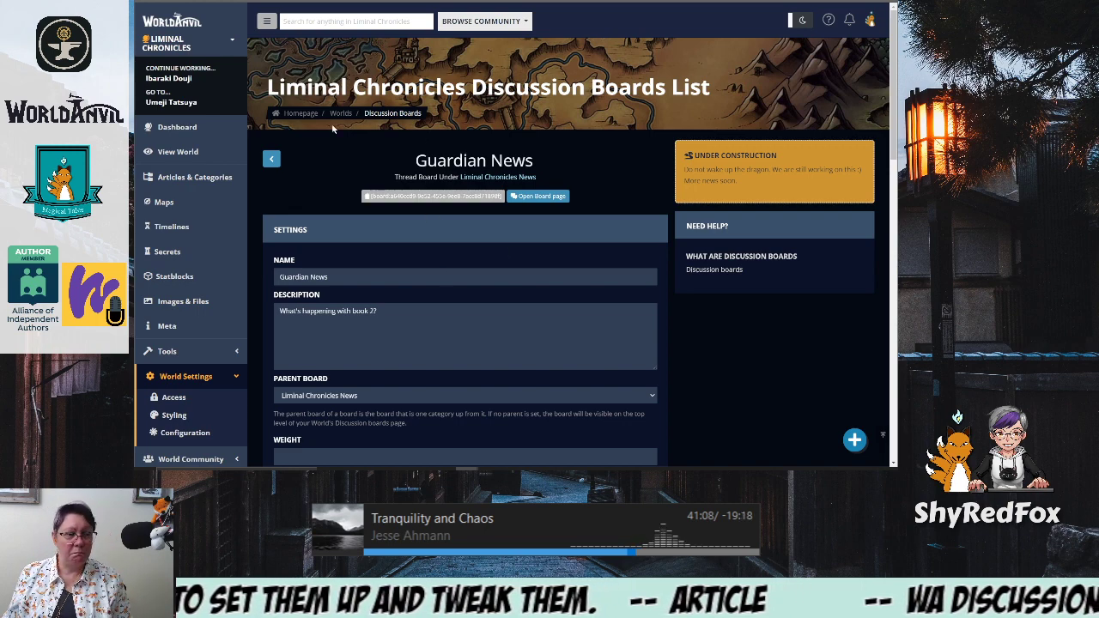
{"action": "left_click", "coordinate": [271, 160]}
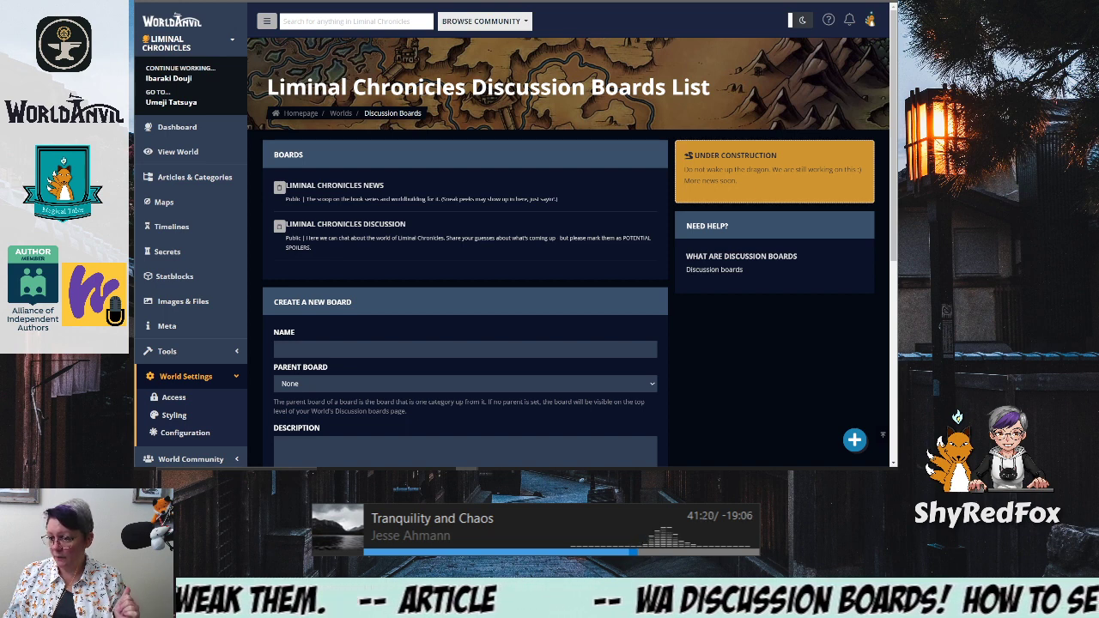
Check the Liminal Chronicles Discussion board's sub-boards and settings, and return to the boards list
{"action": "left_click", "coordinate": [315, 227]}
{"action": "scroll", "coordinate": [400, 267], "scroll_direction": "down", "scroll_amount": 2}
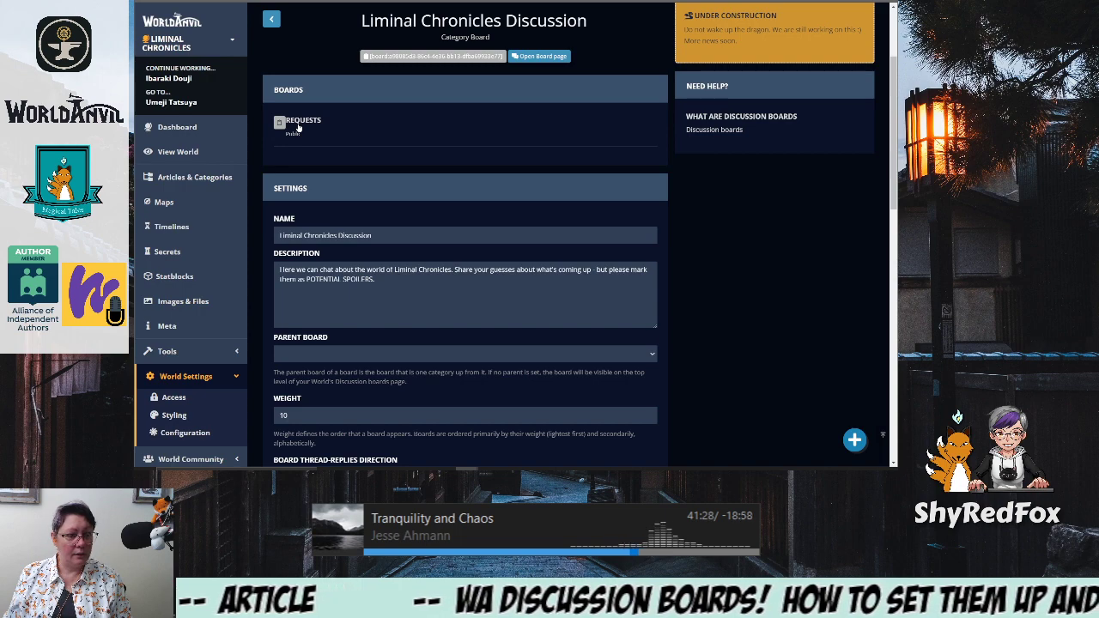
{"action": "scroll", "coordinate": [298, 127], "scroll_direction": "down", "scroll_amount": 1}
{"action": "scroll", "coordinate": [258, 77], "scroll_direction": "up", "scroll_amount": 2}
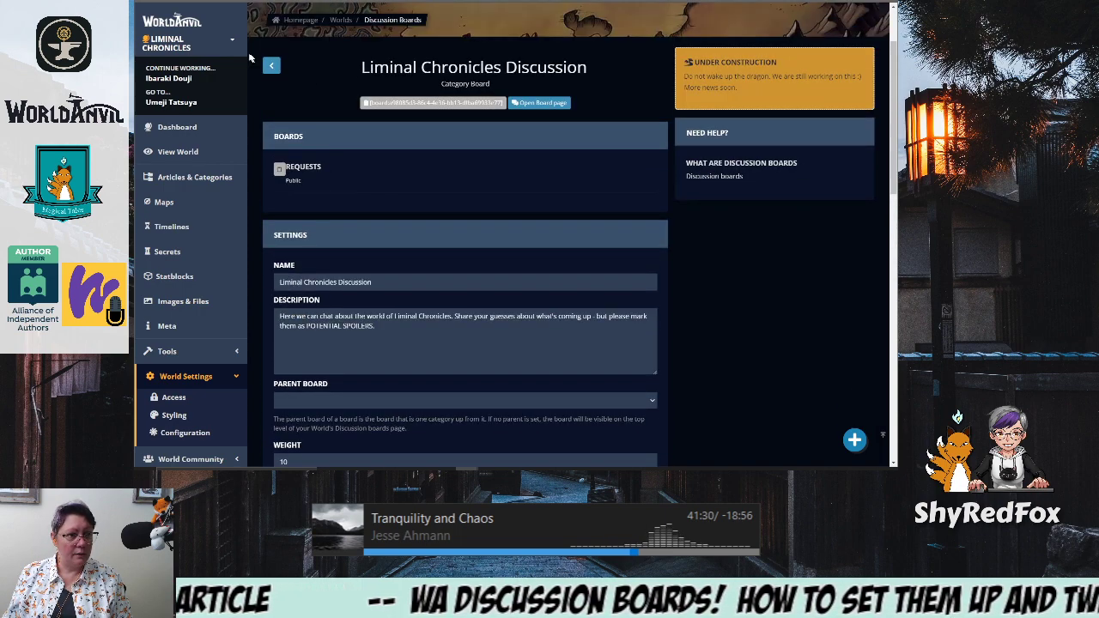
{"action": "left_click", "coordinate": [271, 65]}
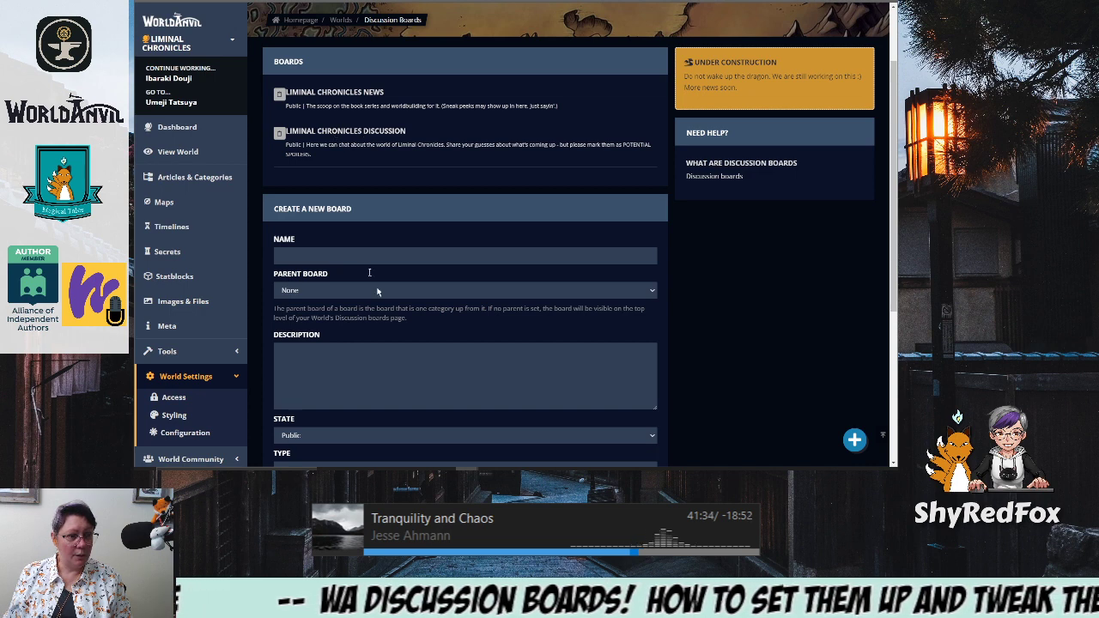
Create a discussion board named Chit Chat under the Liminal Chronicles Discussion parent, keeping the Boards Category type
{"action": "scroll", "coordinate": [337, 135], "scroll_direction": "down", "scroll_amount": 3}
{"action": "left_click", "coordinate": [302, 114]}
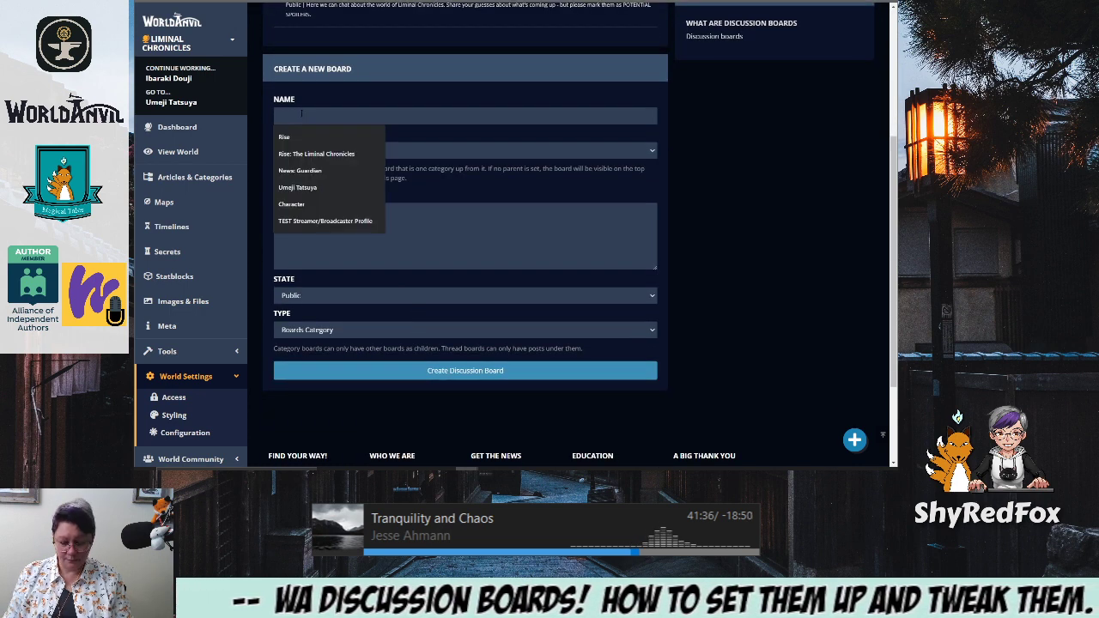
{"action": "type", "text": "Chit Chat"}
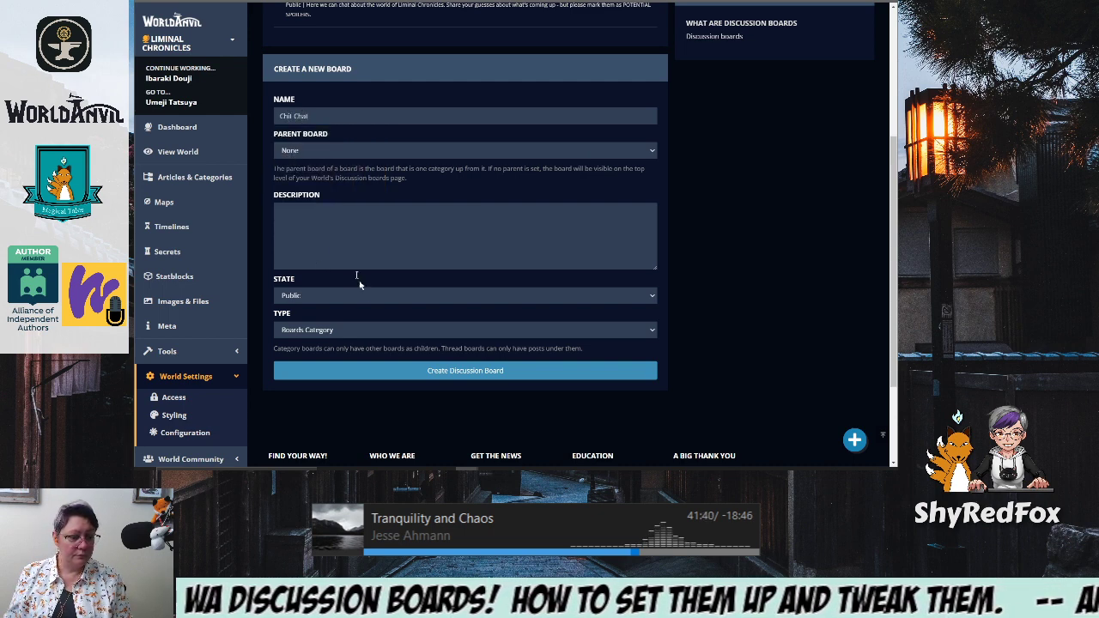
{"action": "left_click", "coordinate": [448, 375]}
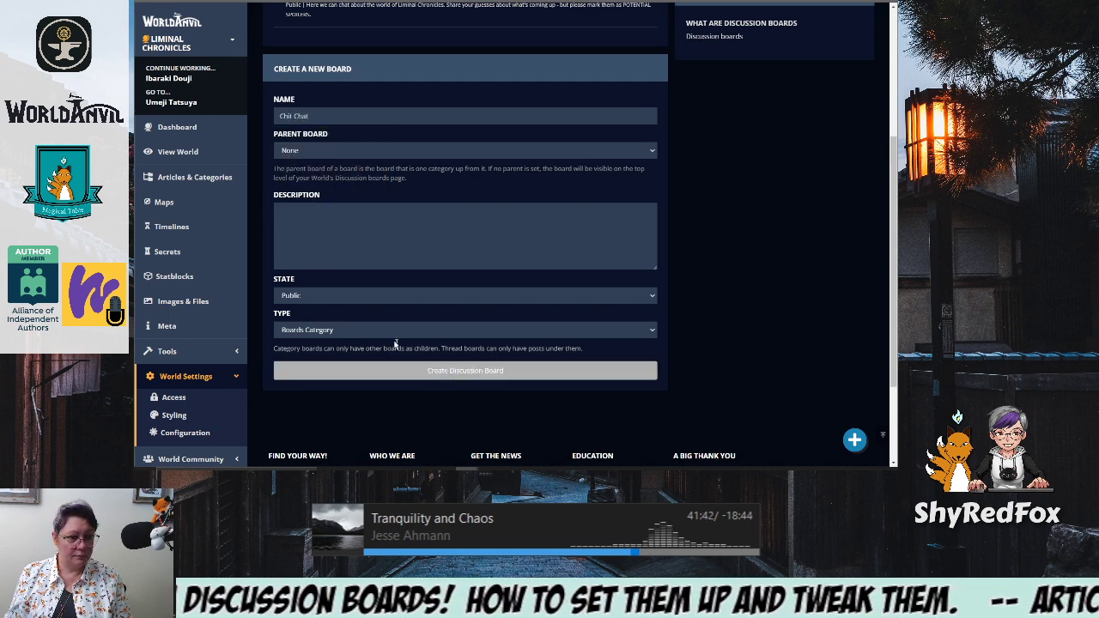
{"action": "left_click", "coordinate": [309, 150]}
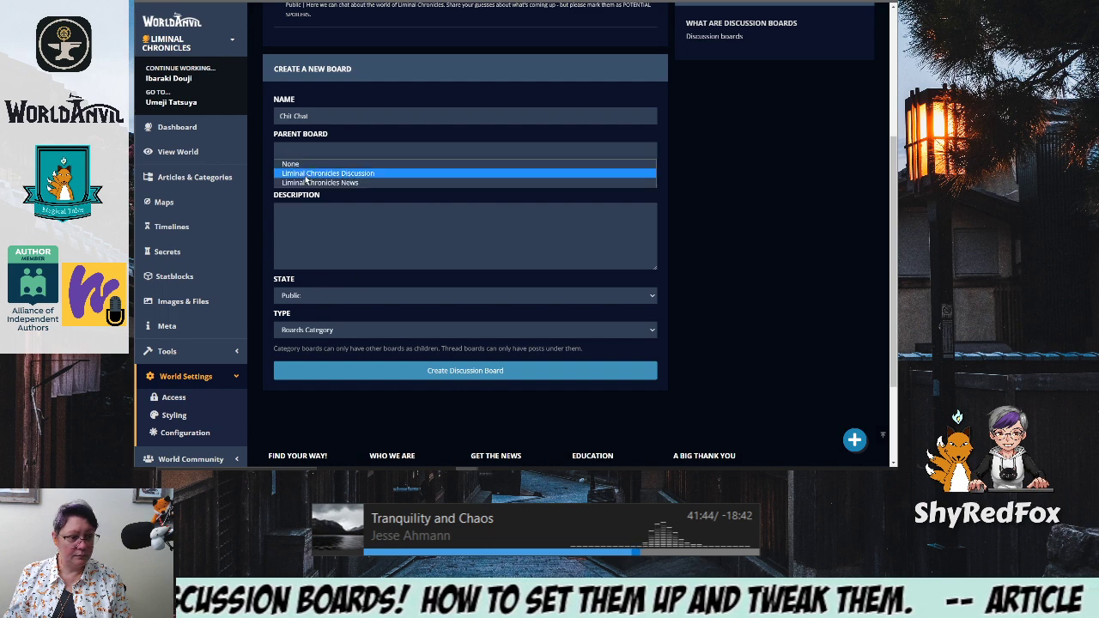
{"action": "left_click", "coordinate": [305, 175]}
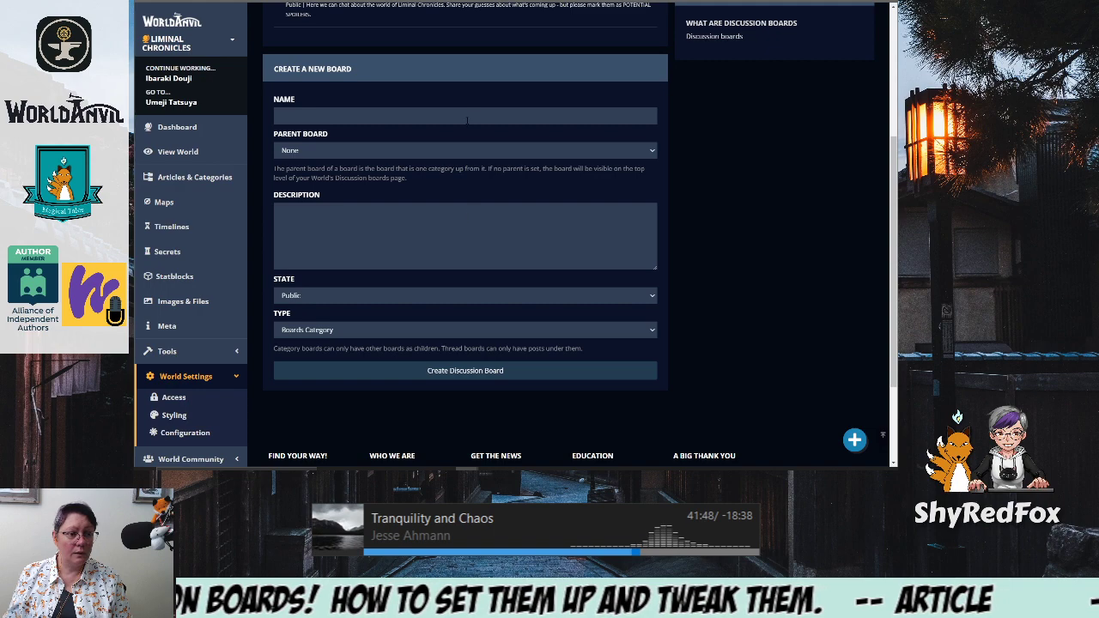
Open the Chit Chat board's public page from the Liminal Chronicles Discussion board, and return to its management settings
{"action": "scroll", "coordinate": [408, 122], "scroll_direction": "up", "scroll_amount": 2}
{"action": "left_click", "coordinate": [371, 128]}
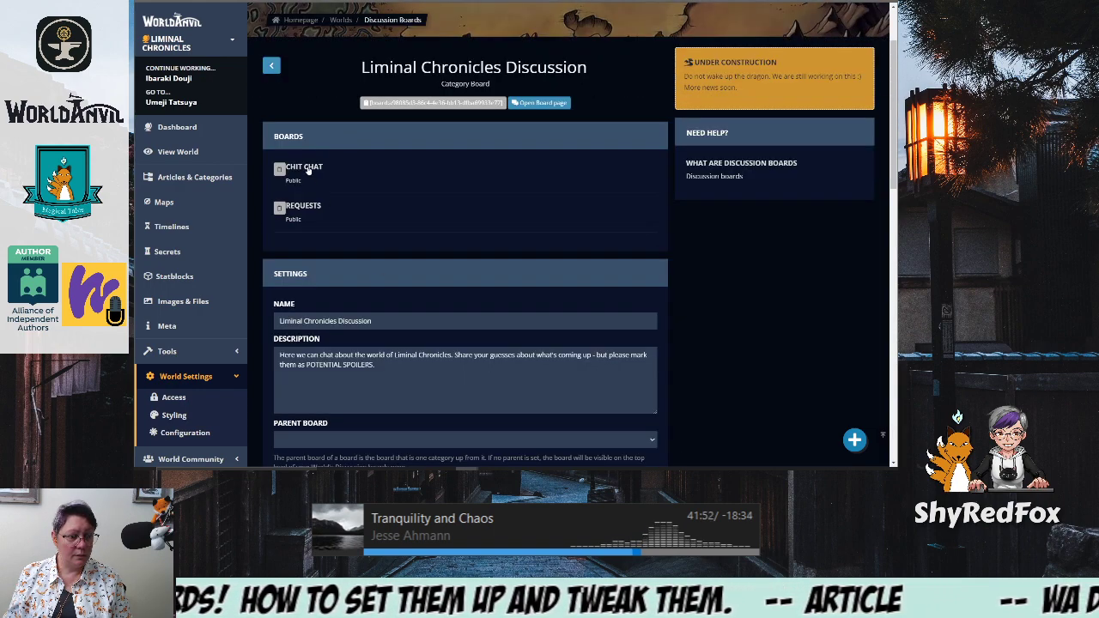
{"action": "left_click", "coordinate": [305, 167]}
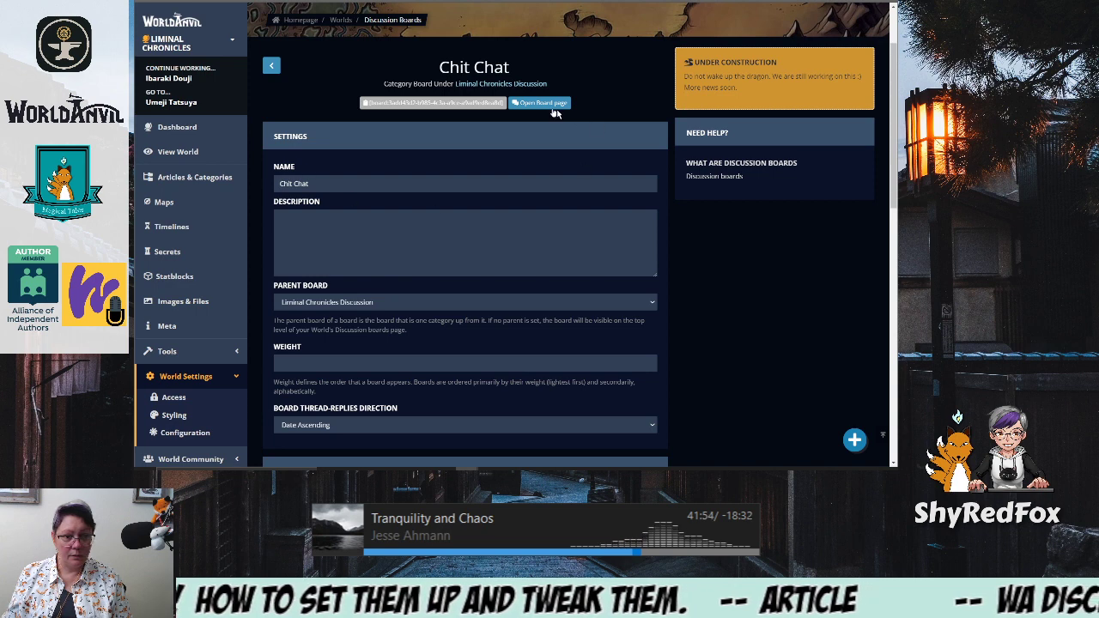
{"action": "left_click", "coordinate": [536, 103]}
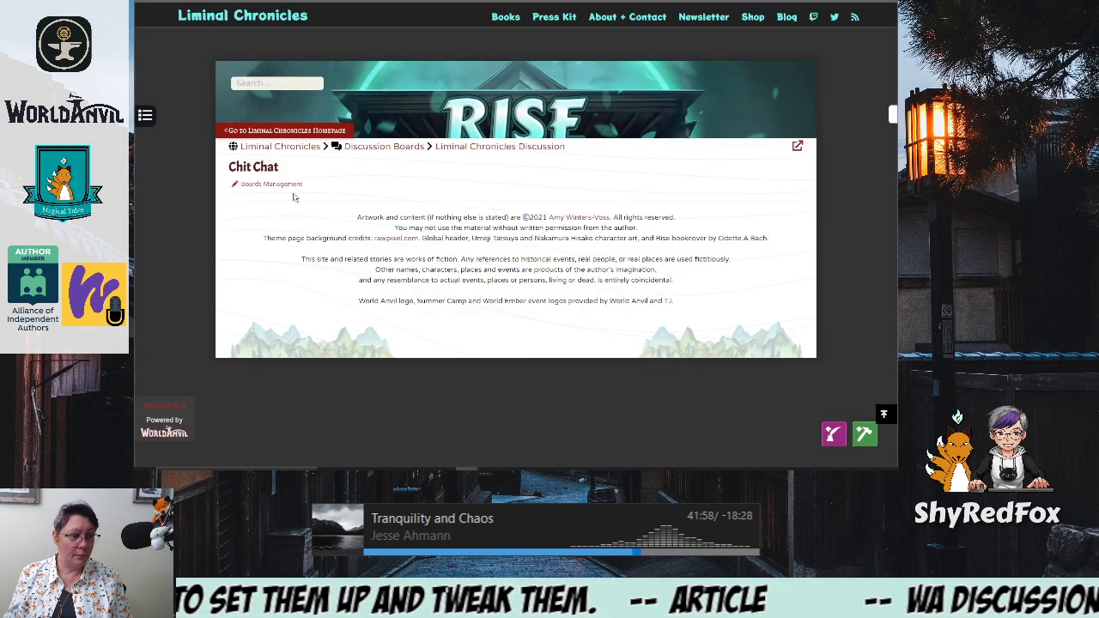
{"action": "left_click", "coordinate": [270, 184]}
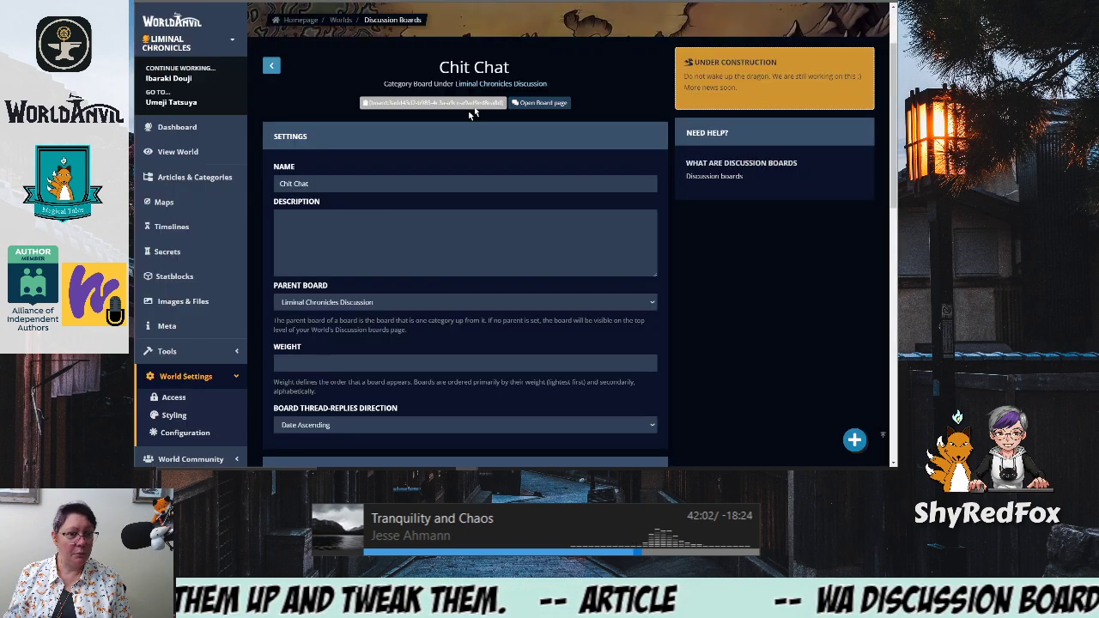
Delete the category-type Chit Chat board
{"action": "scroll", "coordinate": [602, 288], "scroll_direction": "down", "scroll_amount": 8}
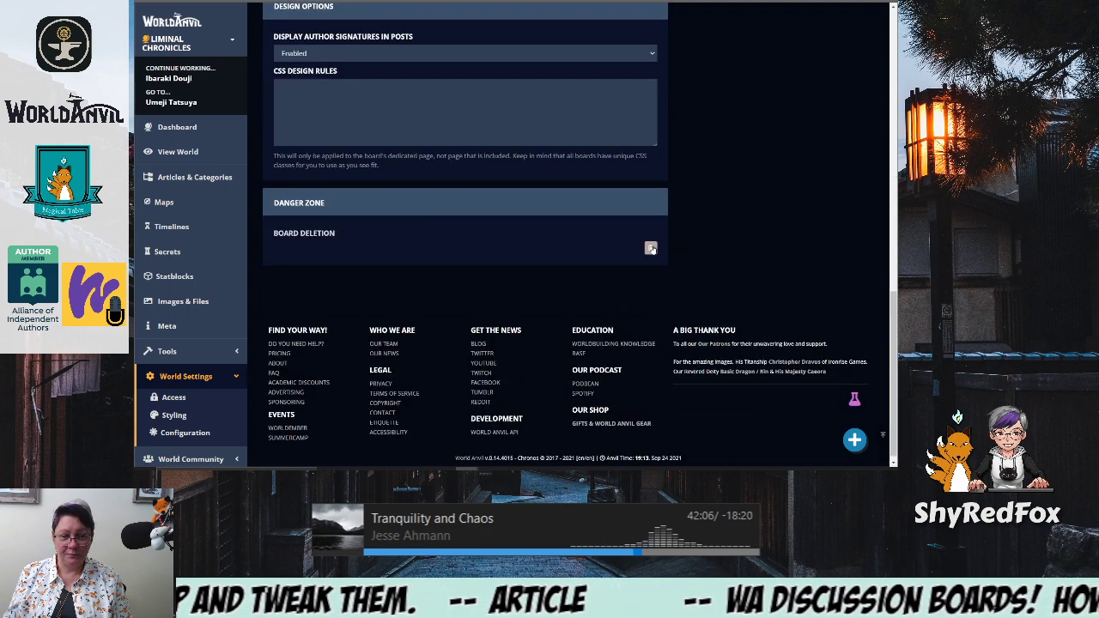
{"action": "left_click", "coordinate": [651, 248]}
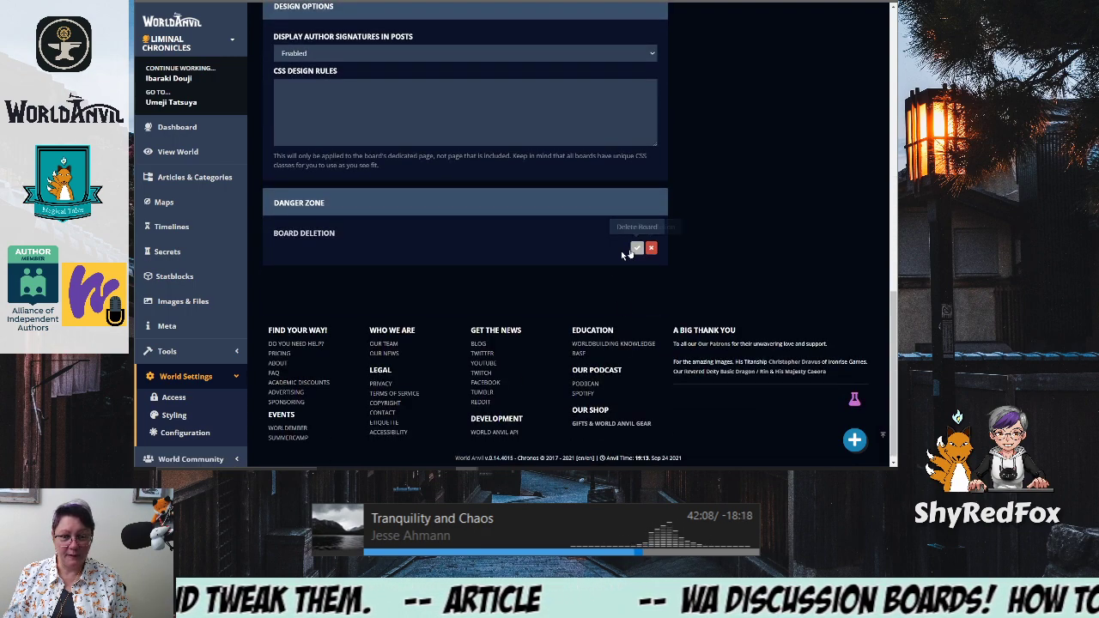
{"action": "left_click", "coordinate": [644, 248]}
{"action": "scroll", "coordinate": [389, 206], "scroll_direction": "up", "scroll_amount": 4}
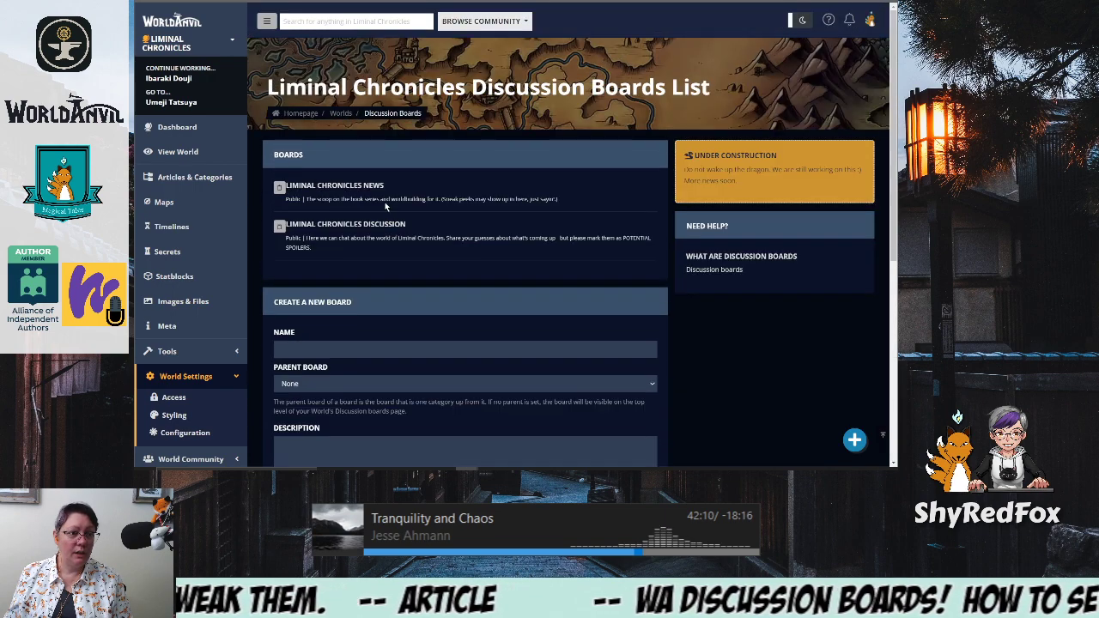
Create a board named Chit Chat with Liminal Chronicles Discussion as its parent and Thread as its type
{"action": "scroll", "coordinate": [328, 182], "scroll_direction": "down", "scroll_amount": 2}
{"action": "left_click", "coordinate": [304, 160]}
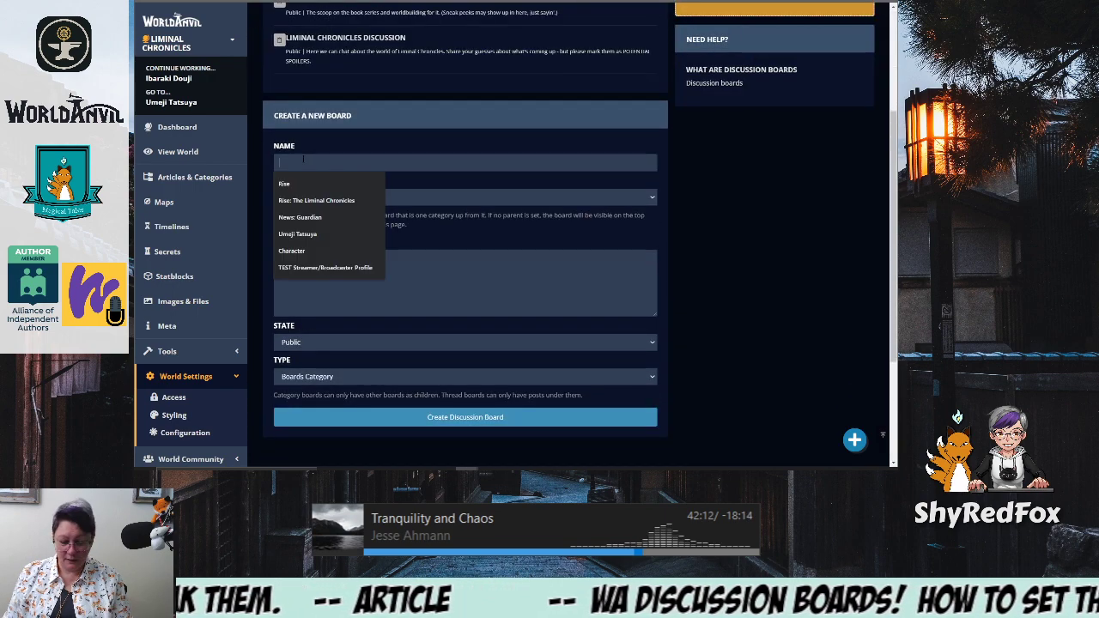
{"action": "type", "text": "Chit Chat"}
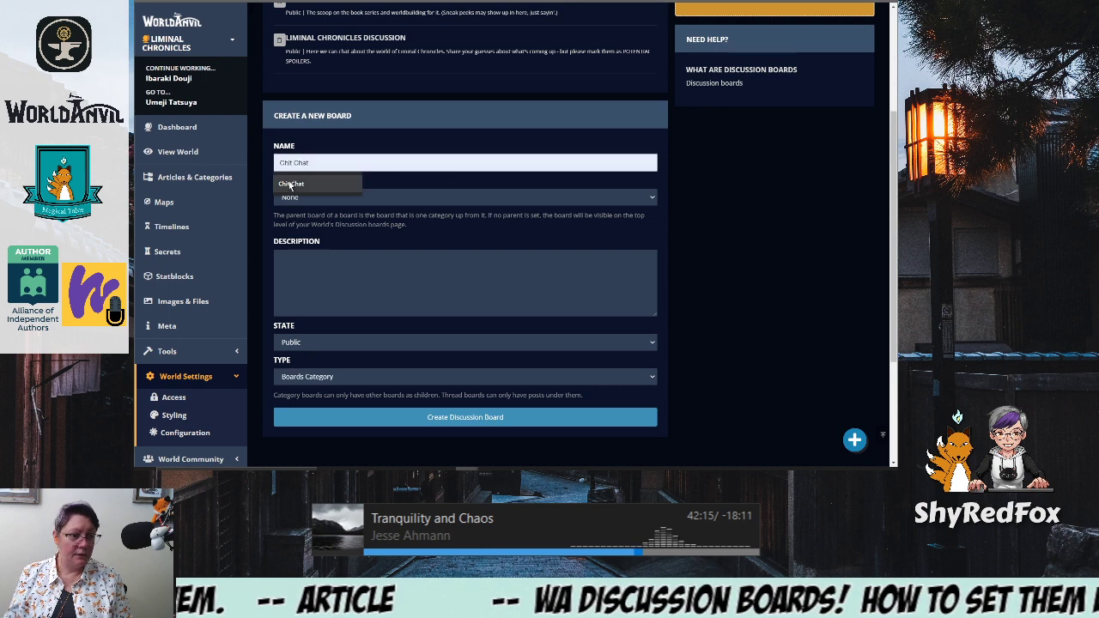
{"action": "left_click", "coordinate": [296, 182]}
{"action": "left_click", "coordinate": [302, 197]}
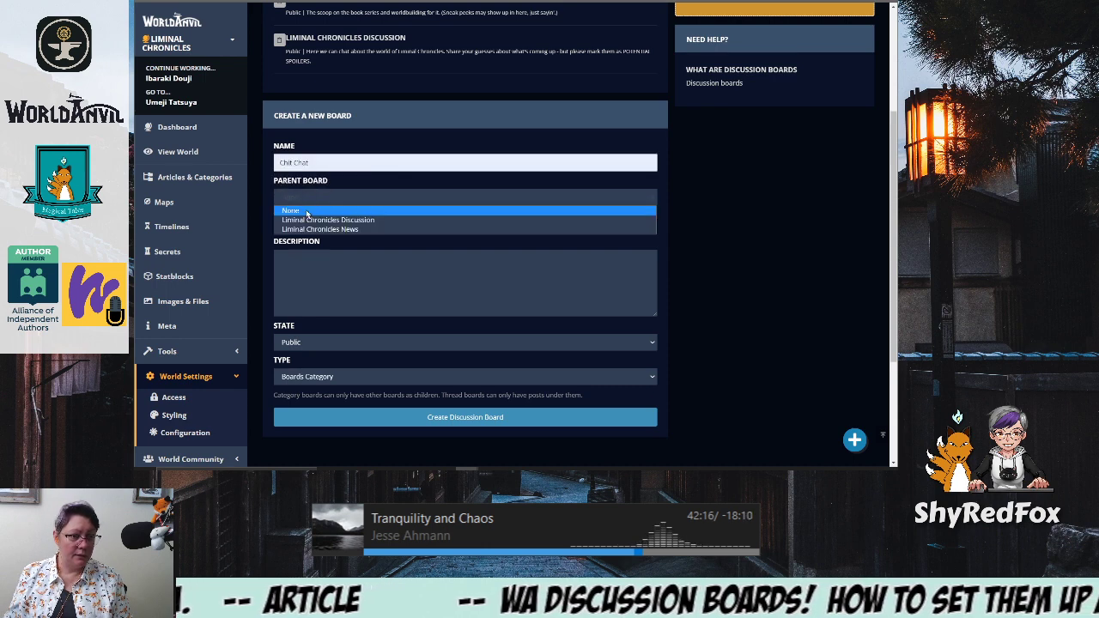
{"action": "left_click", "coordinate": [314, 220]}
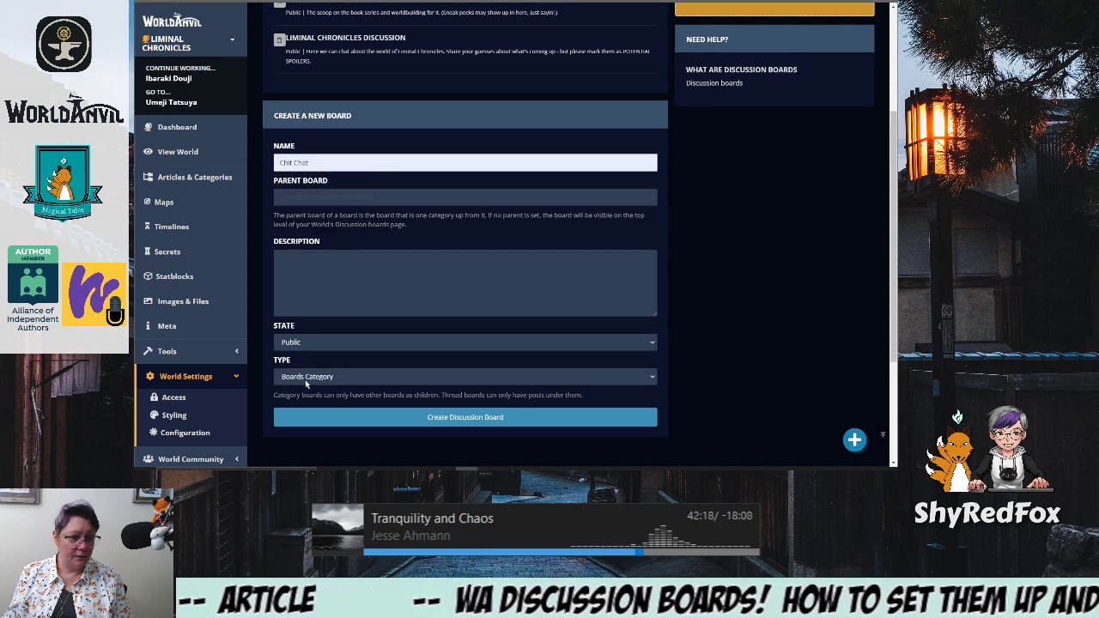
{"action": "left_click", "coordinate": [306, 383]}
{"action": "left_click", "coordinate": [313, 401]}
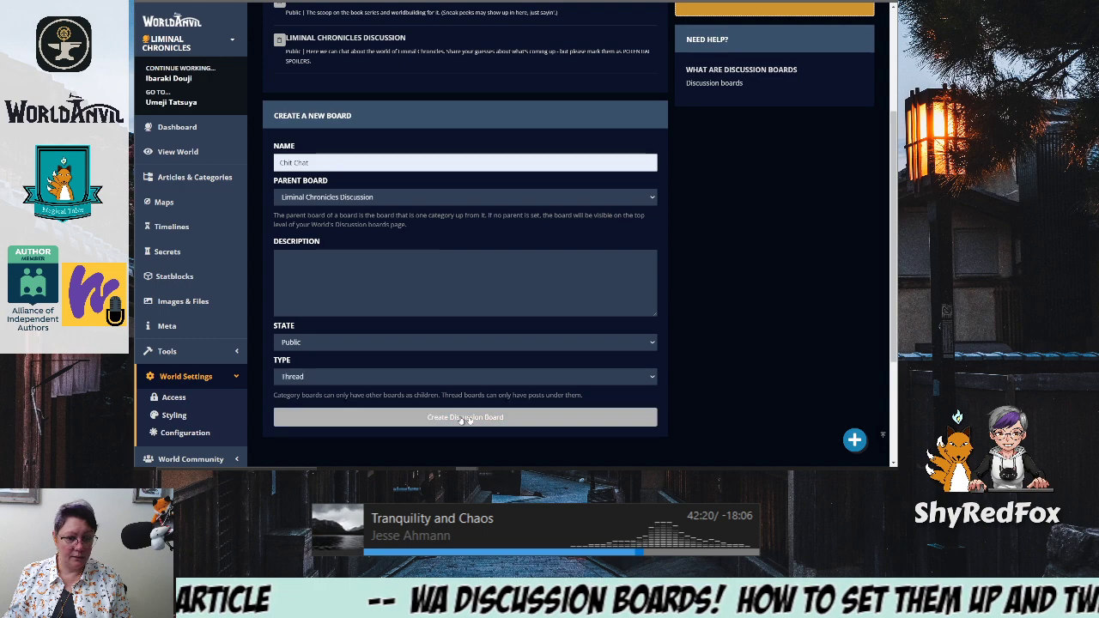
{"action": "left_click", "coordinate": [464, 418]}
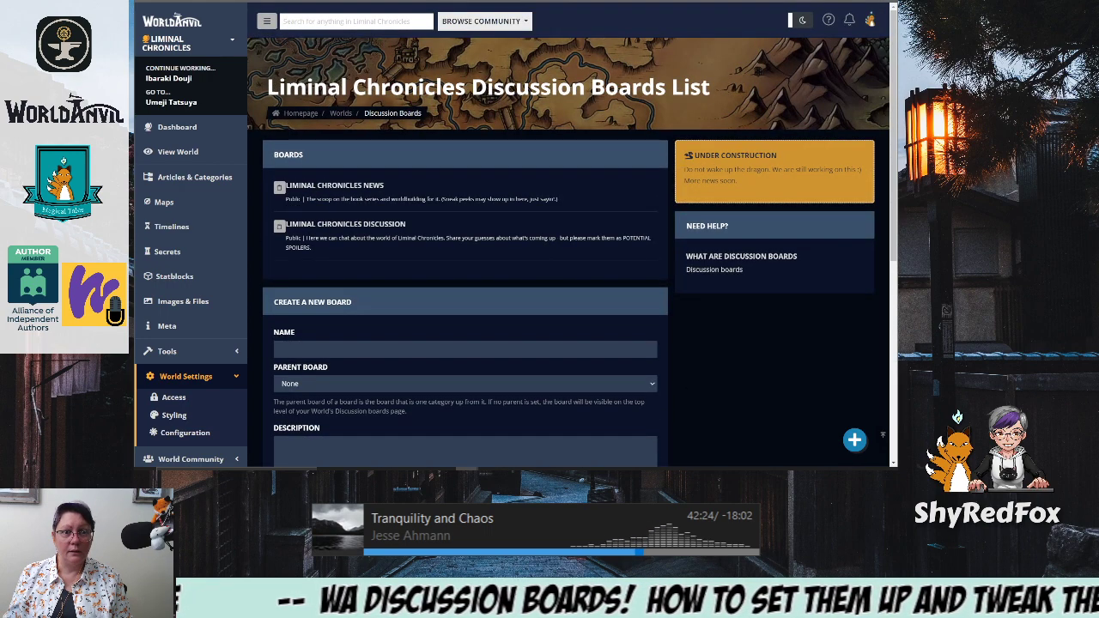
Start a new thread on the reloaded Chit Chat board page, titled "Who are your favorite characters?"
{"action": "key", "text": "ctrl+Tab"}
{"action": "key", "text": "F5"}
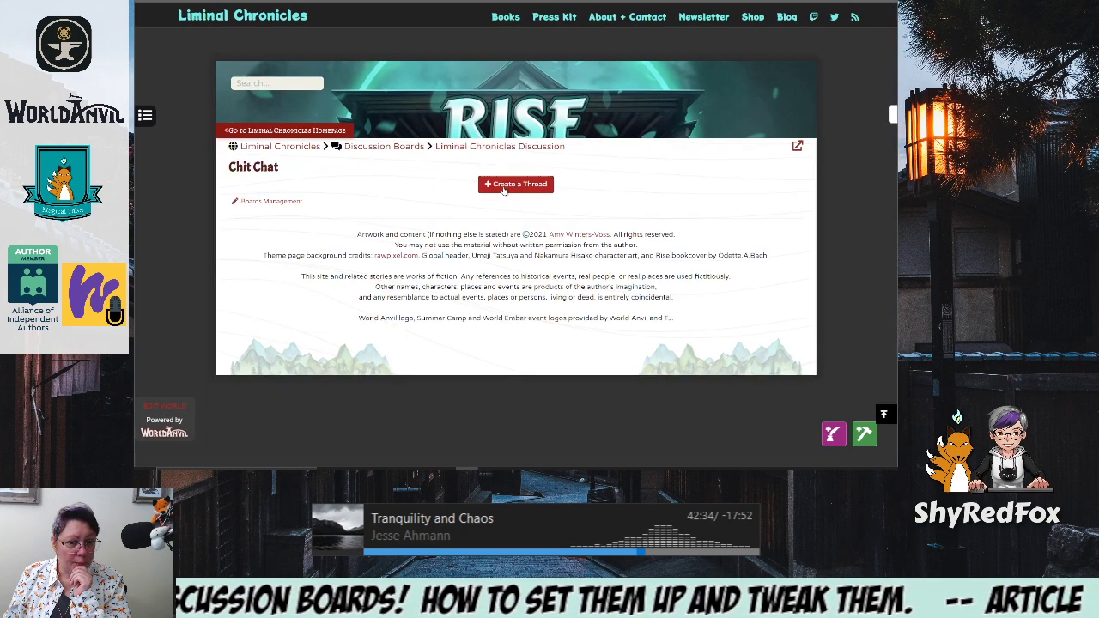
{"action": "left_click", "coordinate": [504, 185]}
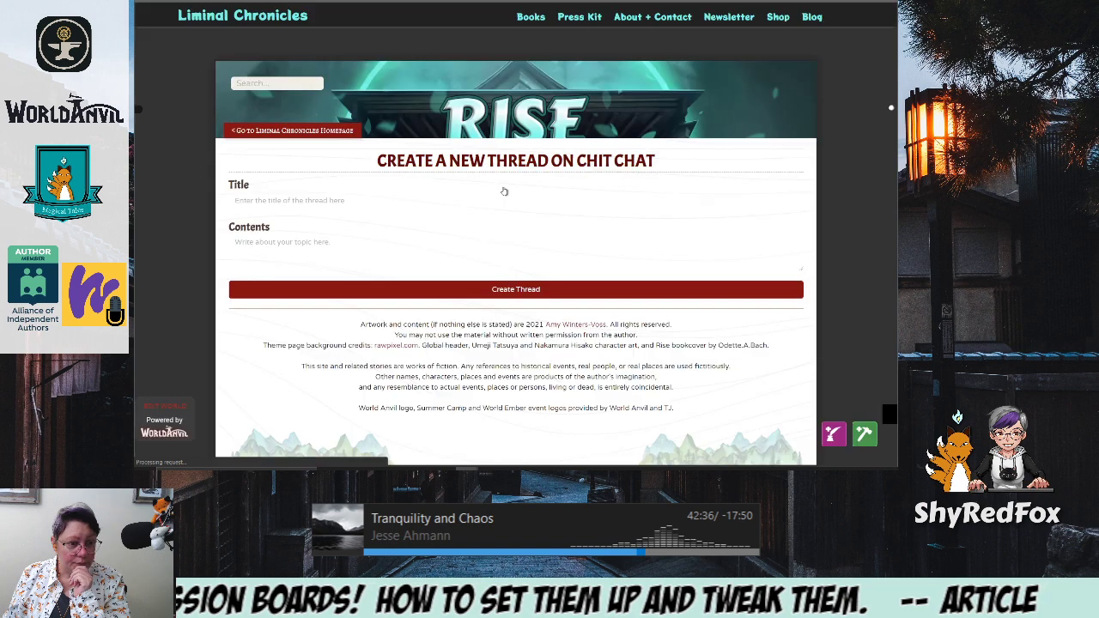
{"action": "left_click", "coordinate": [299, 203]}
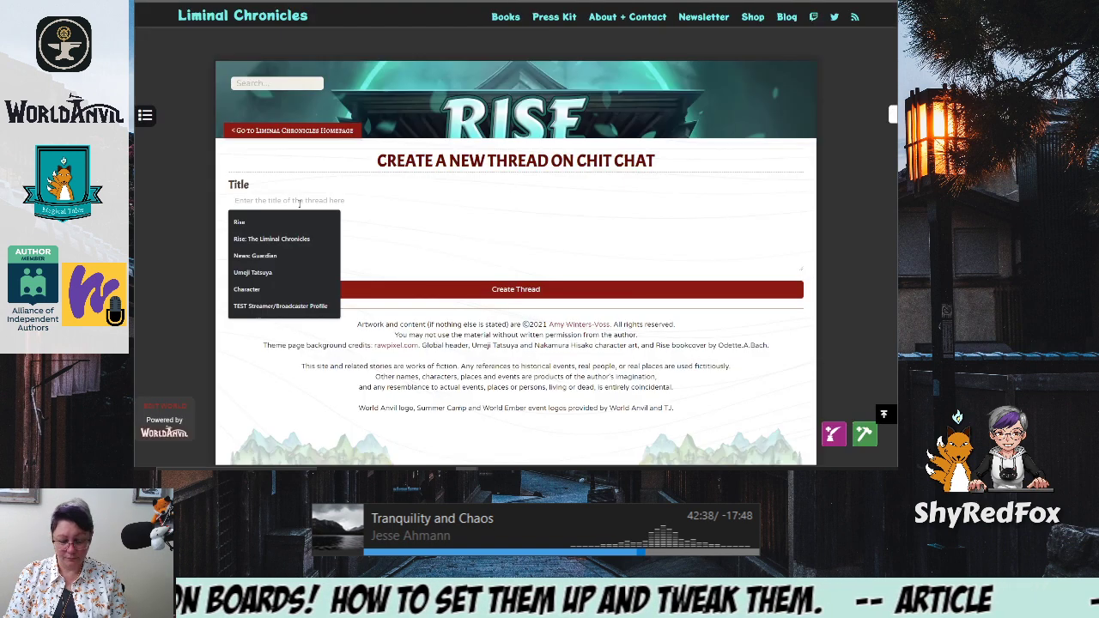
{"action": "type", "text": "Have"}
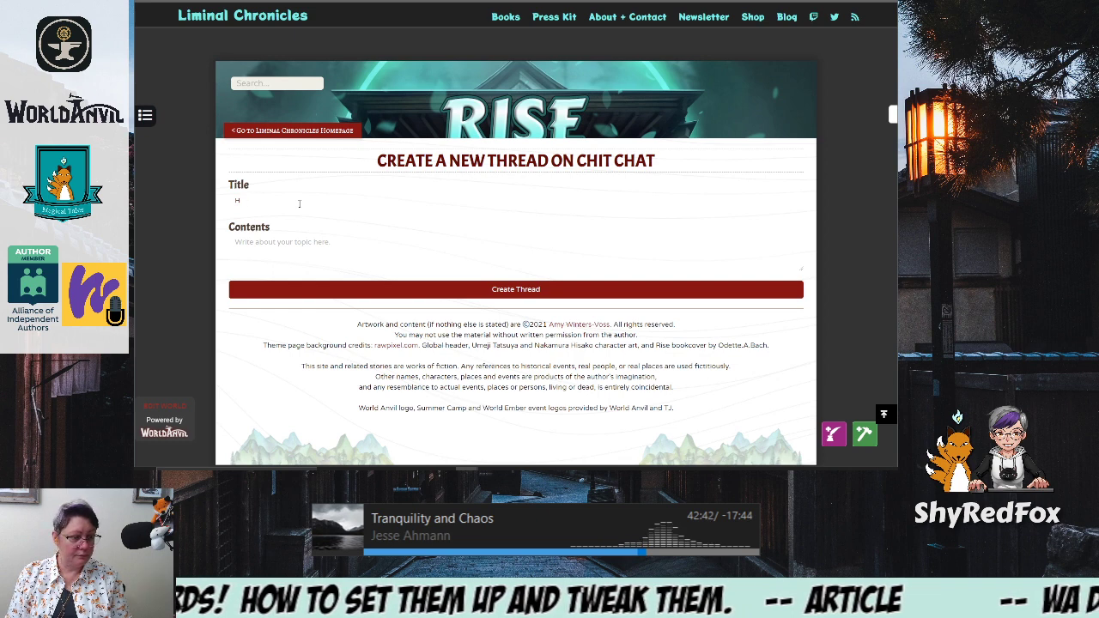
{"action": "key", "text": "BackSpace"}
{"action": "type", "text": "Who are y"}
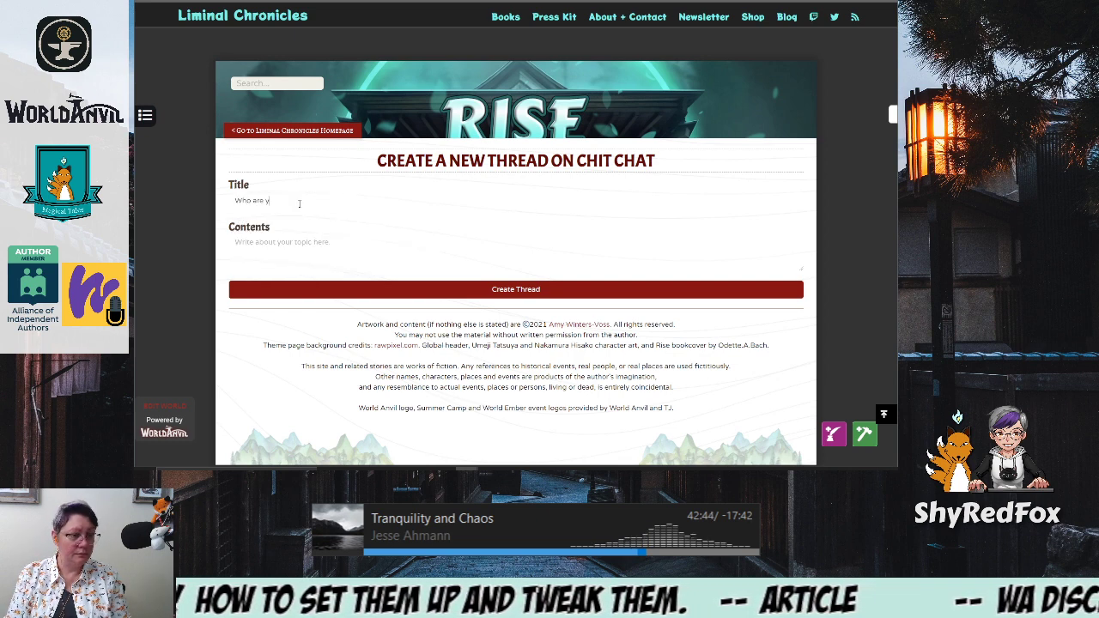
{"action": "type", "text": "our favori"}
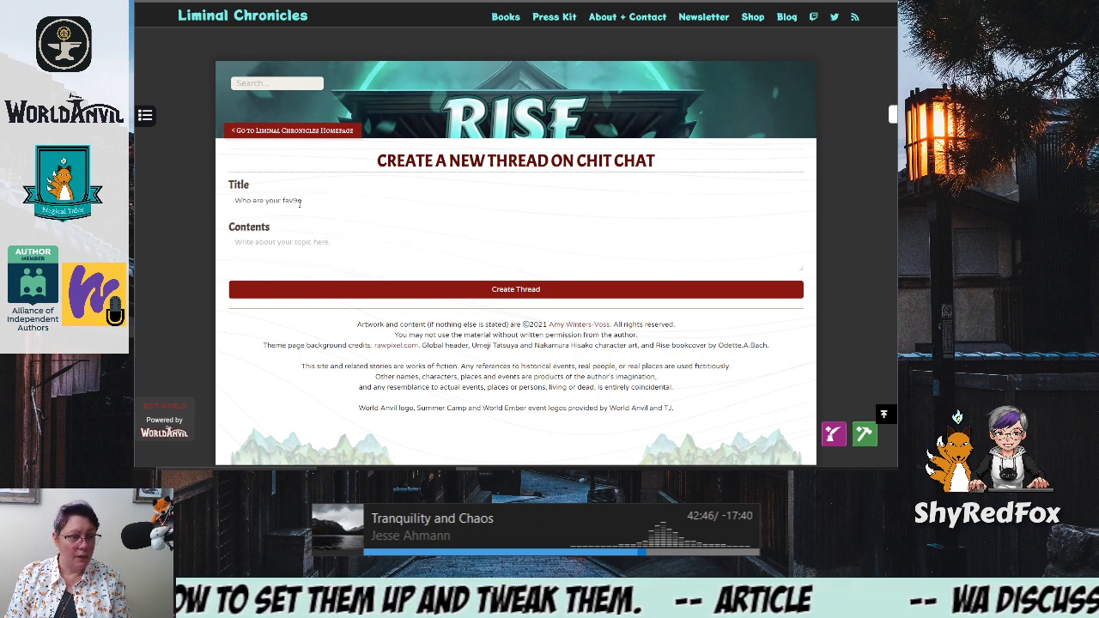
{"action": "key", "text": "BackSpace"}
{"action": "key", "text": "BackSpace"}
{"action": "key", "text": "BackSpace"}
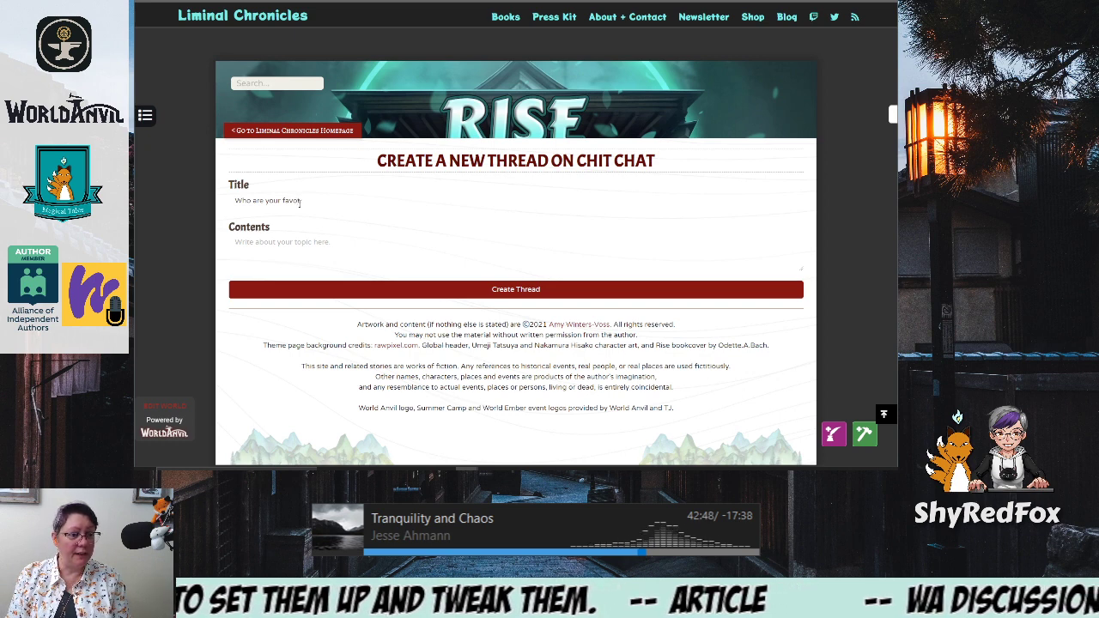
{"action": "type", "text": "ite"}
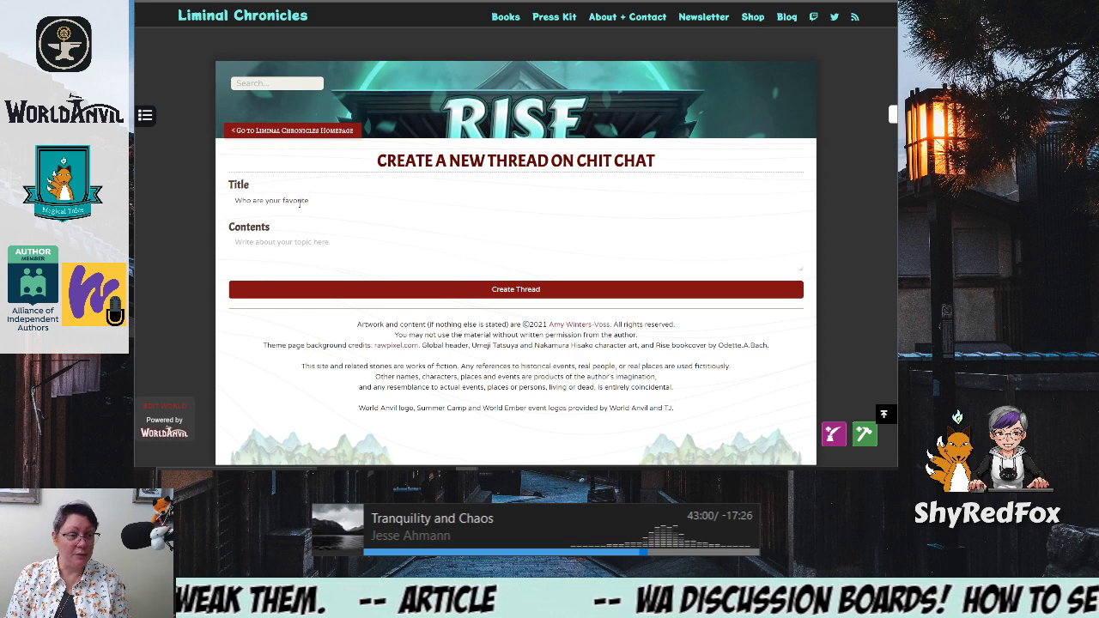
{"action": "type", "text": "ch"}
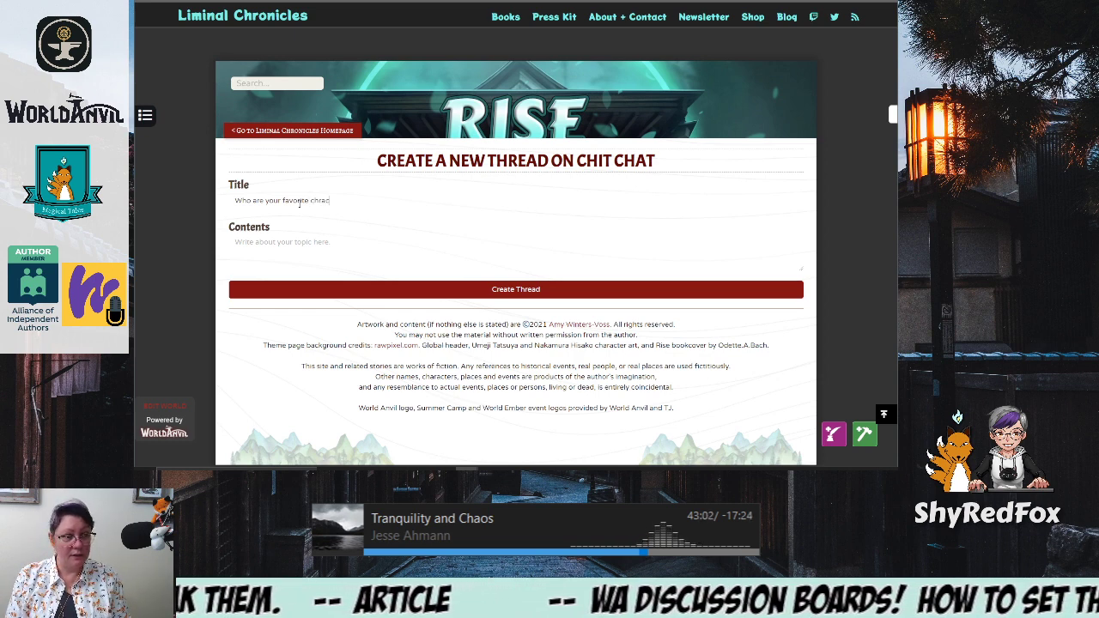
{"action": "type", "text": "aract"}
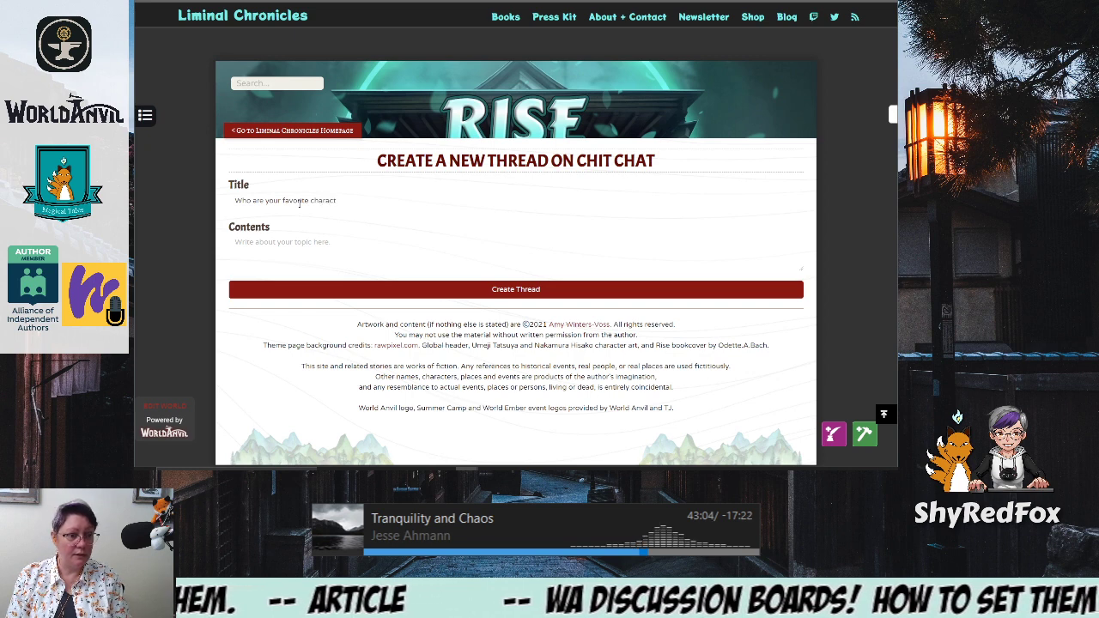
{"action": "type", "text": "ers?"}
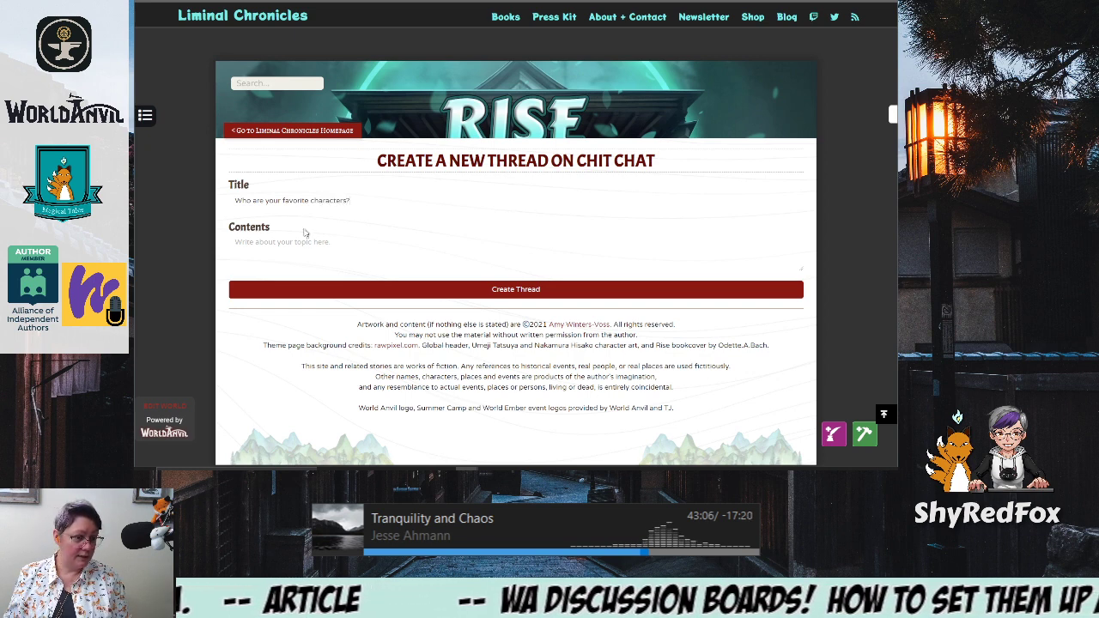
Fill in the thread's contents with "Who would you like to see more in future books?" and post the thread
{"action": "left_click", "coordinate": [307, 243]}
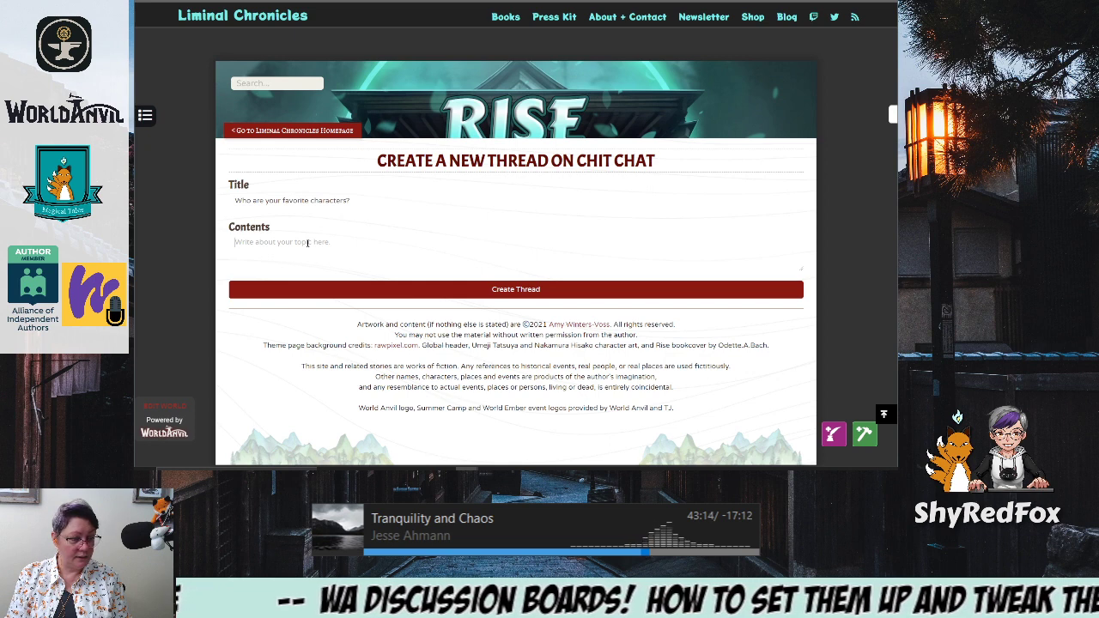
{"action": "type", "text": "Who wo"}
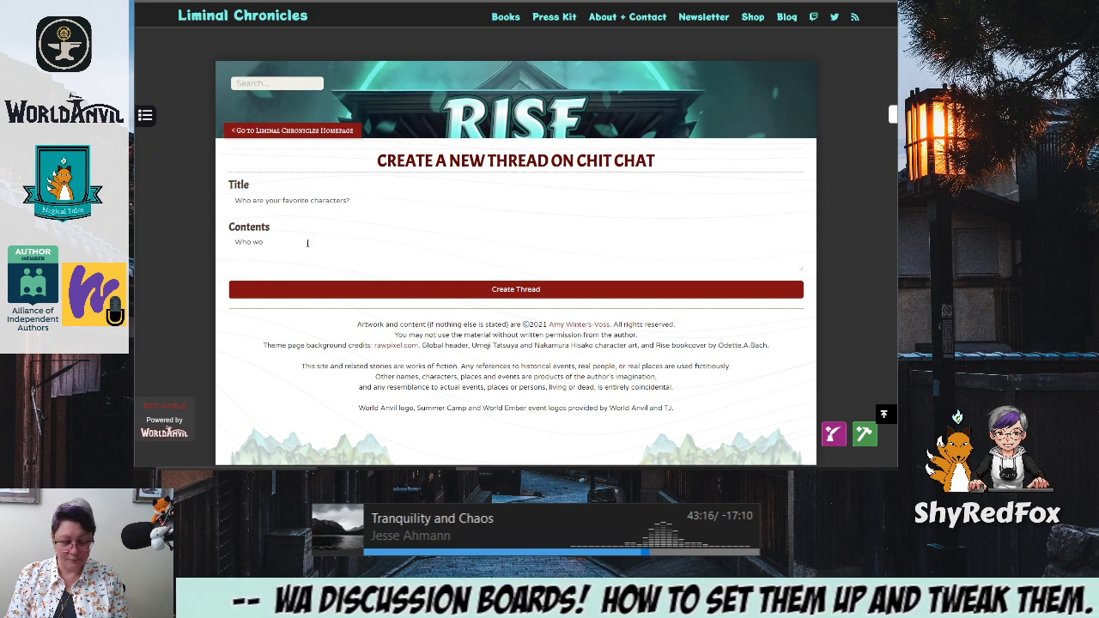
{"action": "type", "text": "uld you like to"}
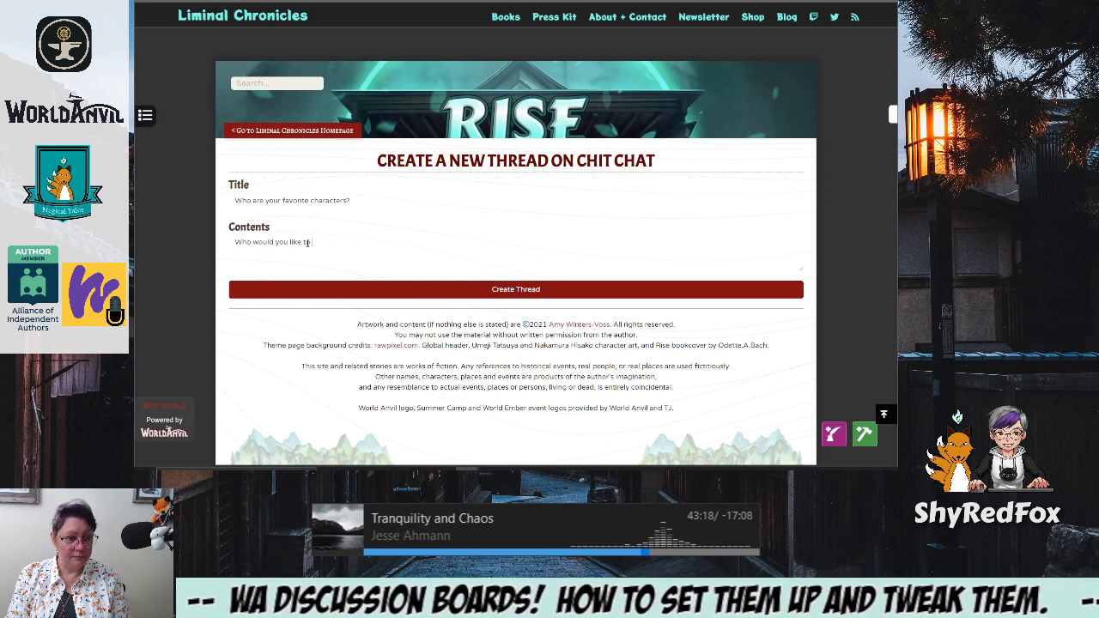
{"action": "type", "text": " see"}
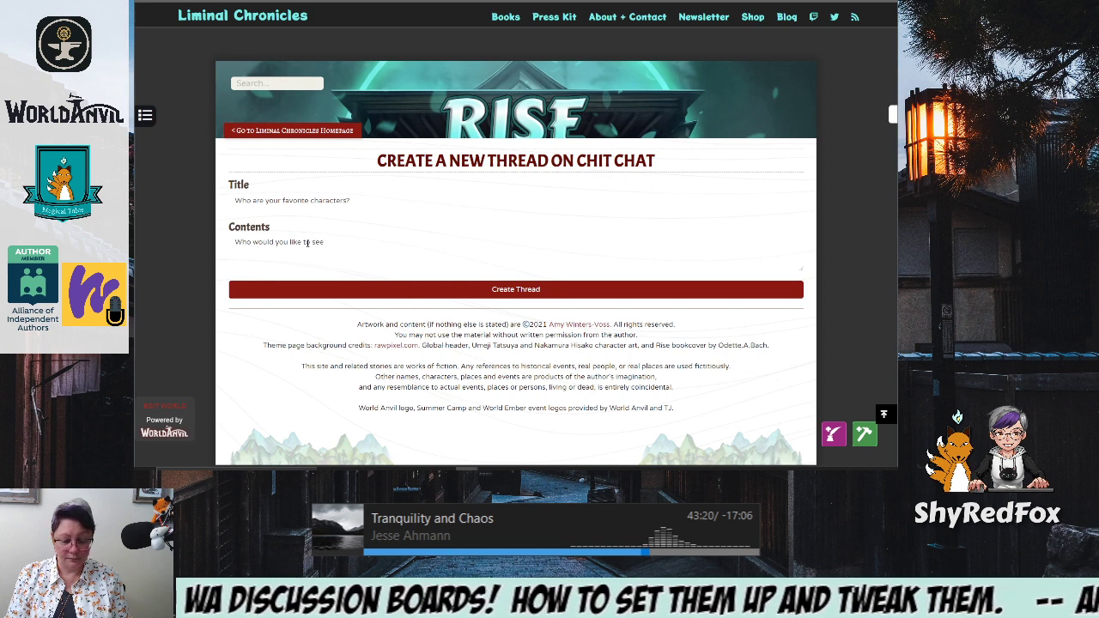
{"action": "type", "text": " more in fu"}
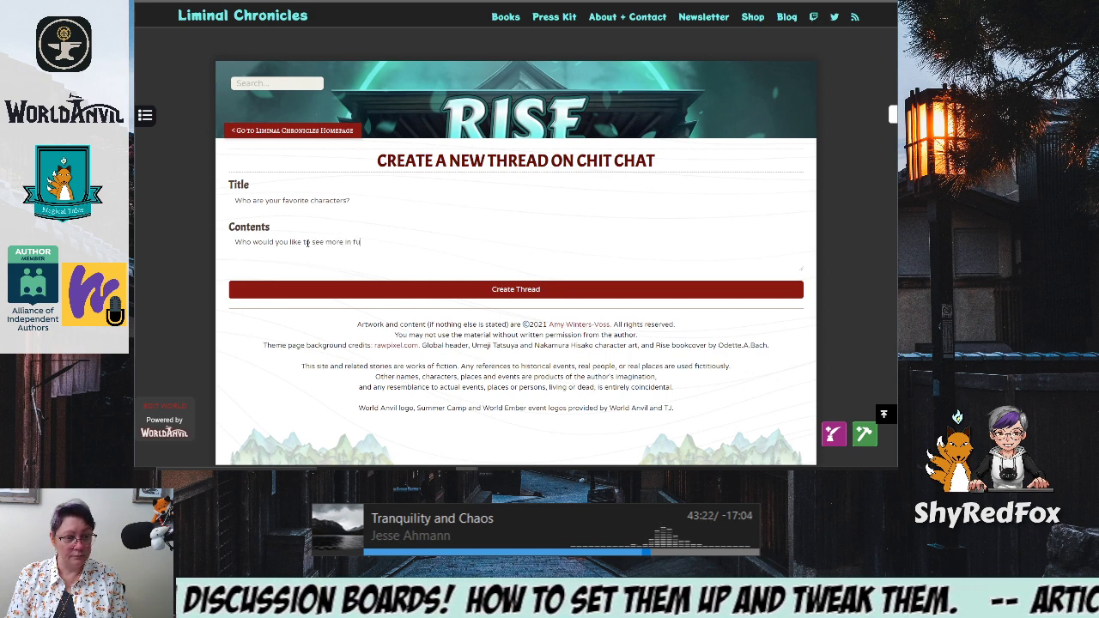
{"action": "type", "text": "ture books?"}
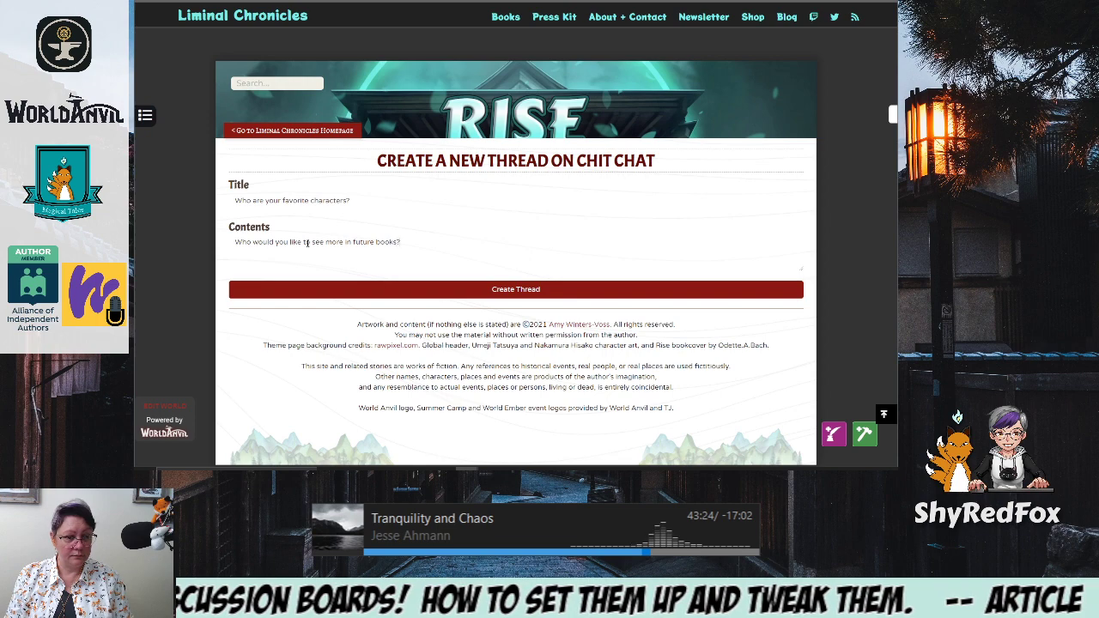
{"action": "left_click", "coordinate": [508, 292]}
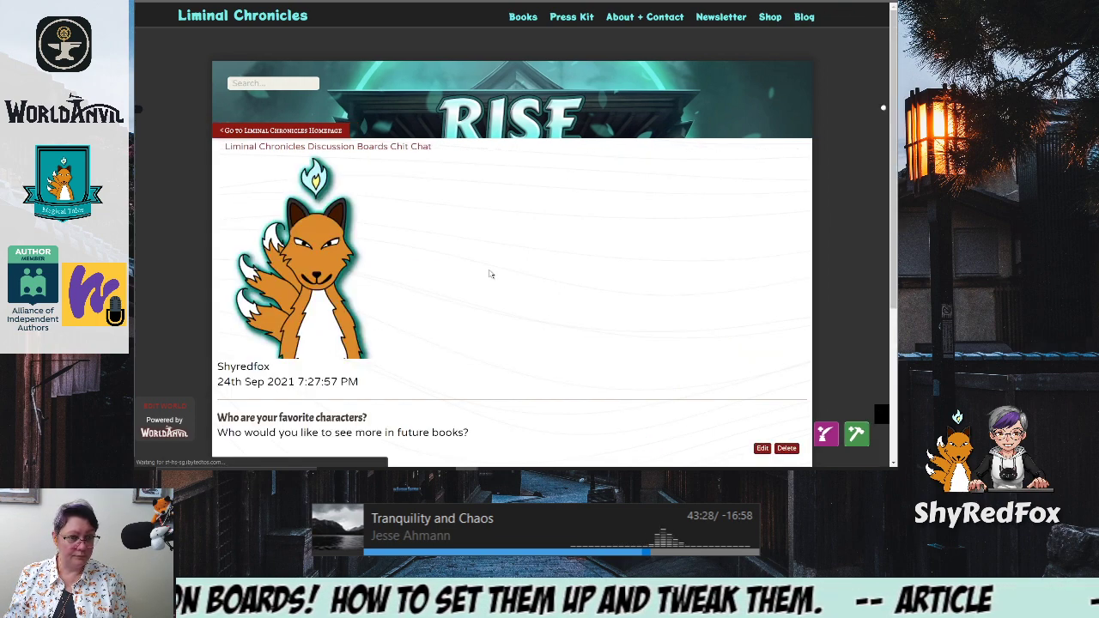
Look over the posted favorite characters thread and go to the world's Discussion Boards page
{"action": "scroll", "coordinate": [491, 271], "scroll_direction": "down", "scroll_amount": 2}
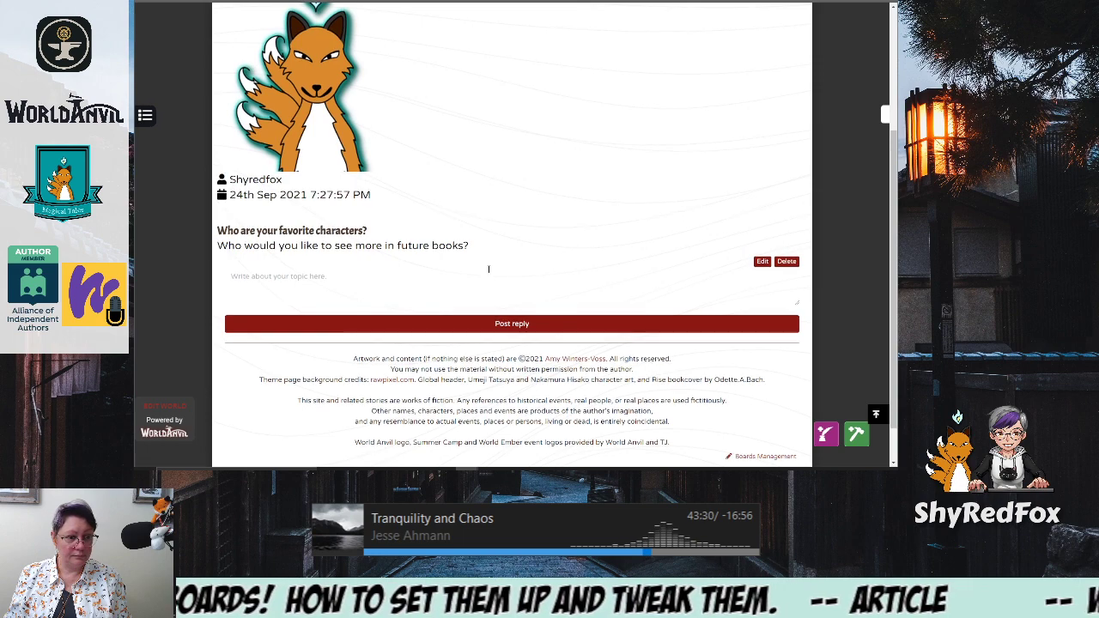
{"action": "scroll", "coordinate": [618, 104], "scroll_direction": "up", "scroll_amount": 3}
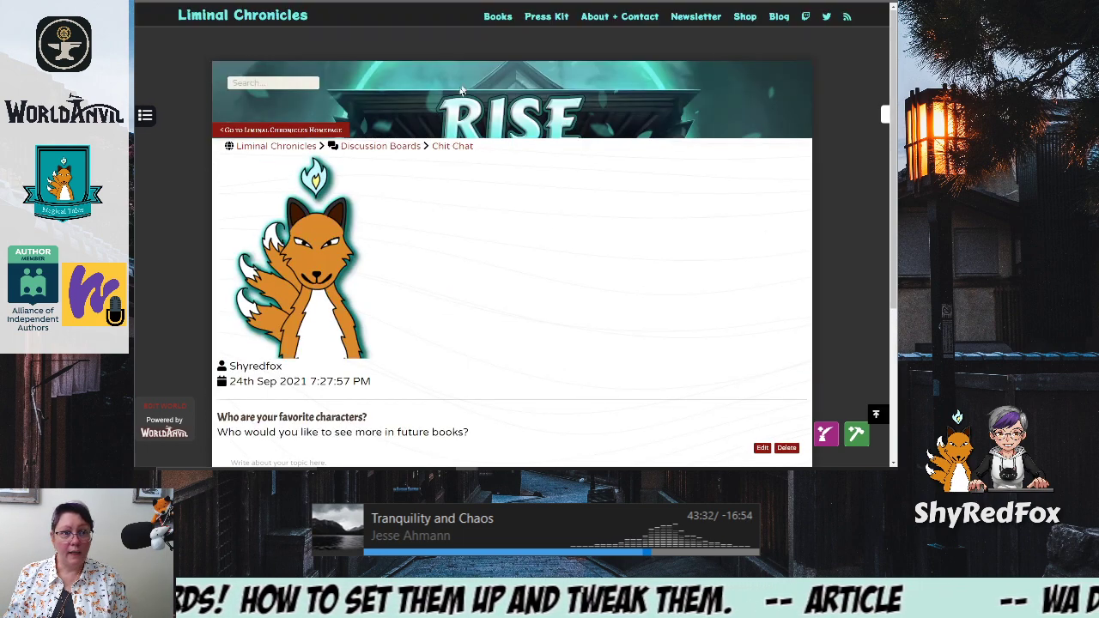
{"action": "left_click", "coordinate": [384, 146]}
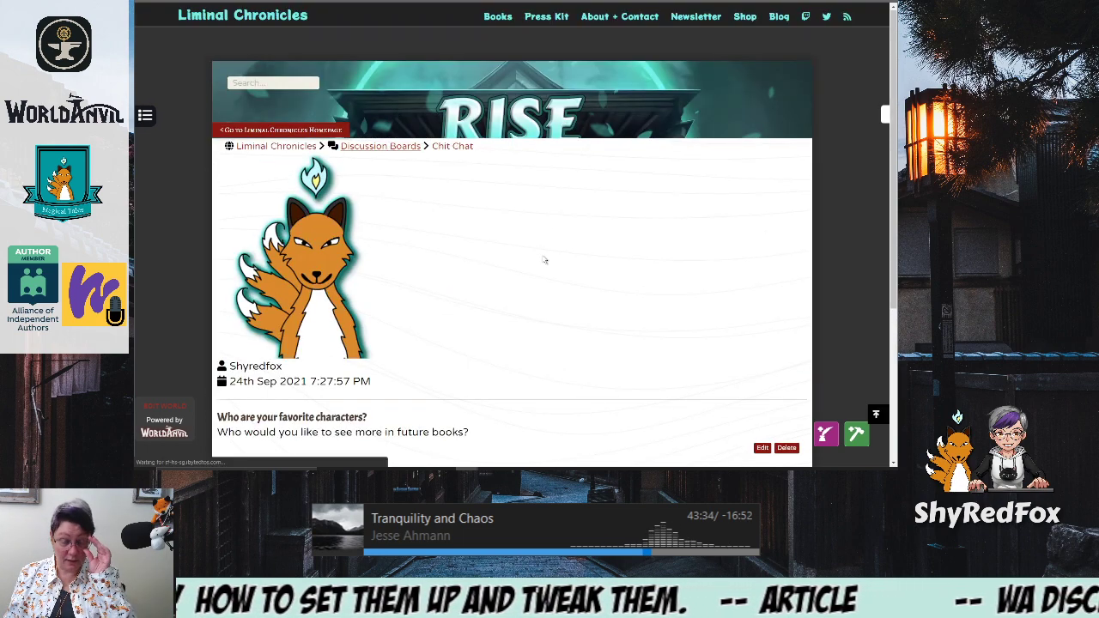